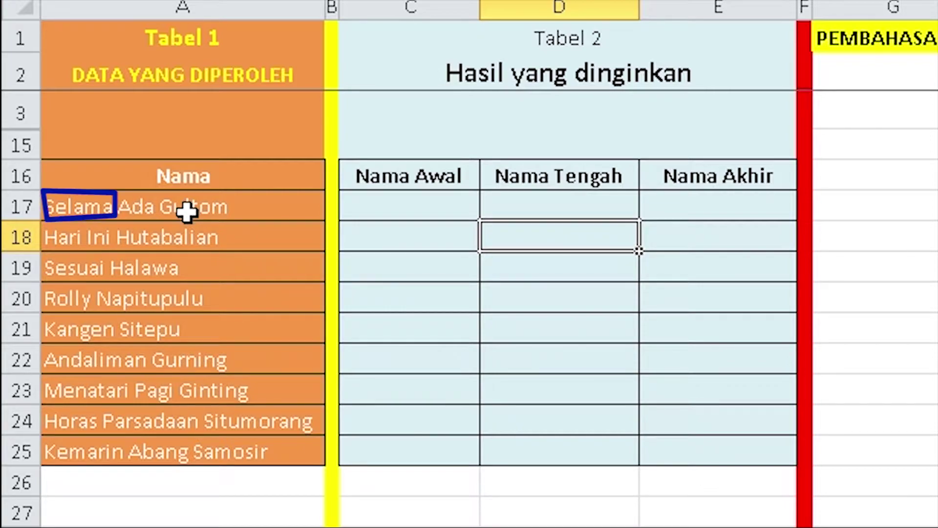
Step: Enter =LEFT(A17;6) in C17 to return the first six characters of the name
click(396, 208)
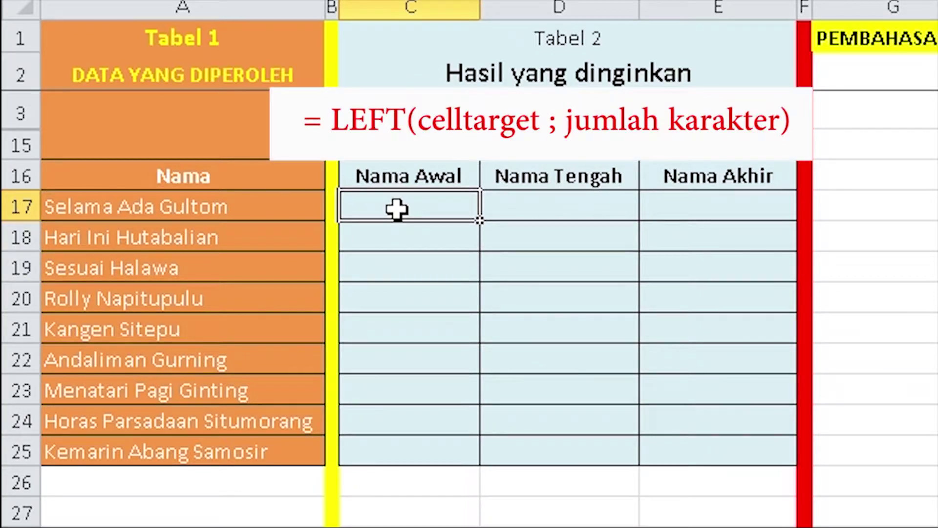
text(=LE)
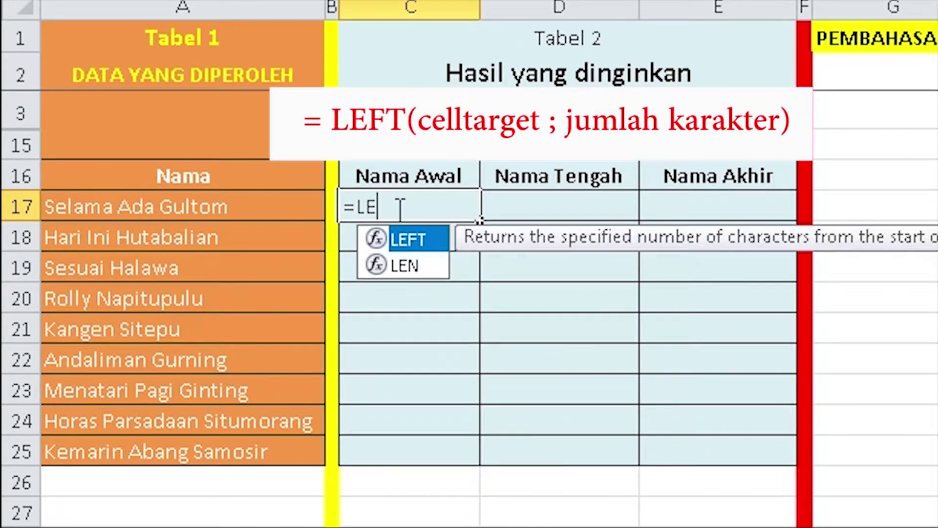
double_click(404, 239)
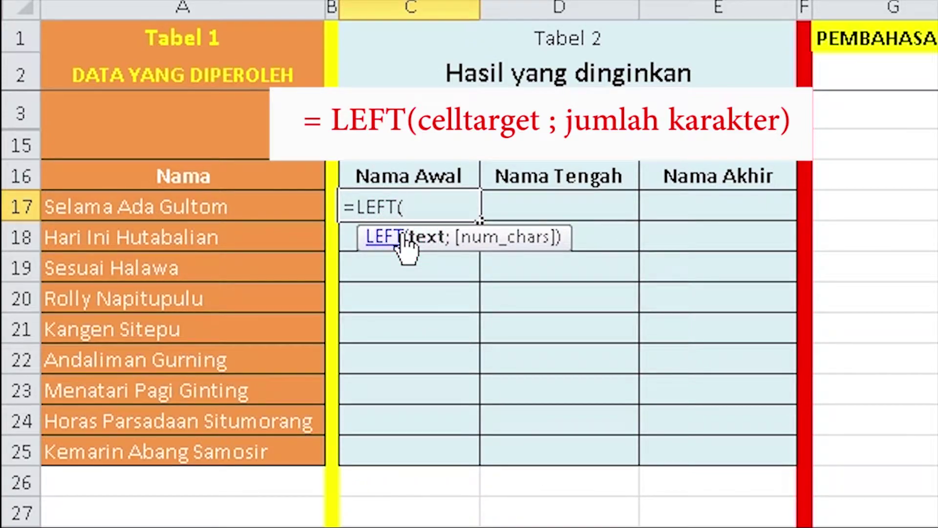
click(123, 217)
text(;6)
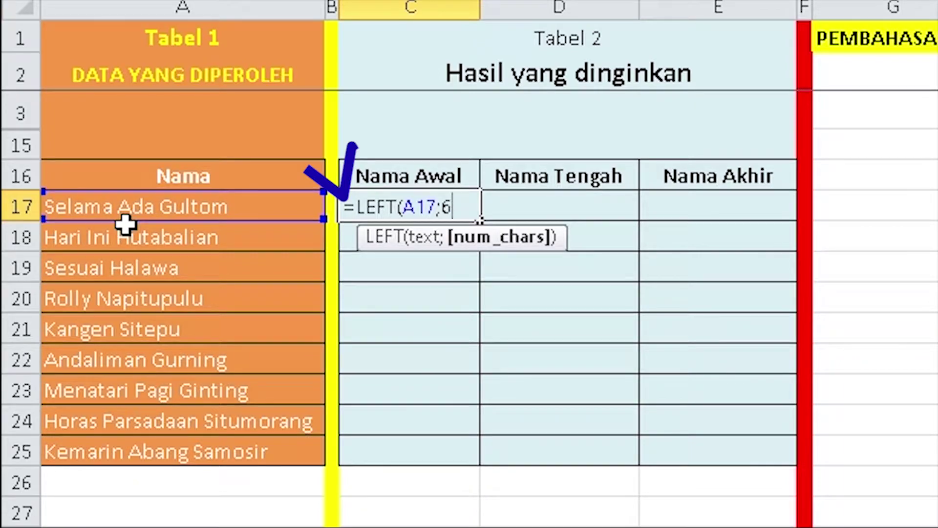
text())
key(Return)
Step: Delete the leading = so C17 displays LEFT(A17;6) as plain text
key(Up)
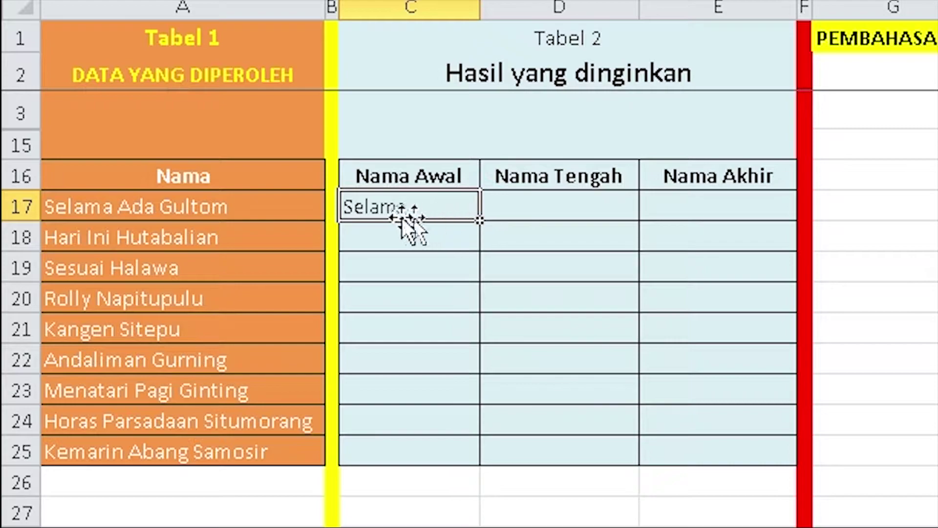
double_click(367, 208)
key(BackSpace)
key(Return)
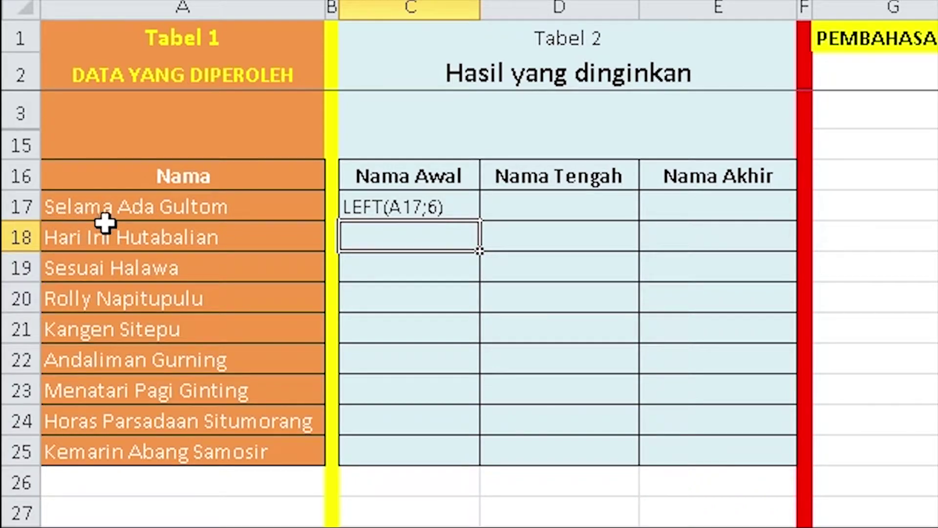
click(432, 206)
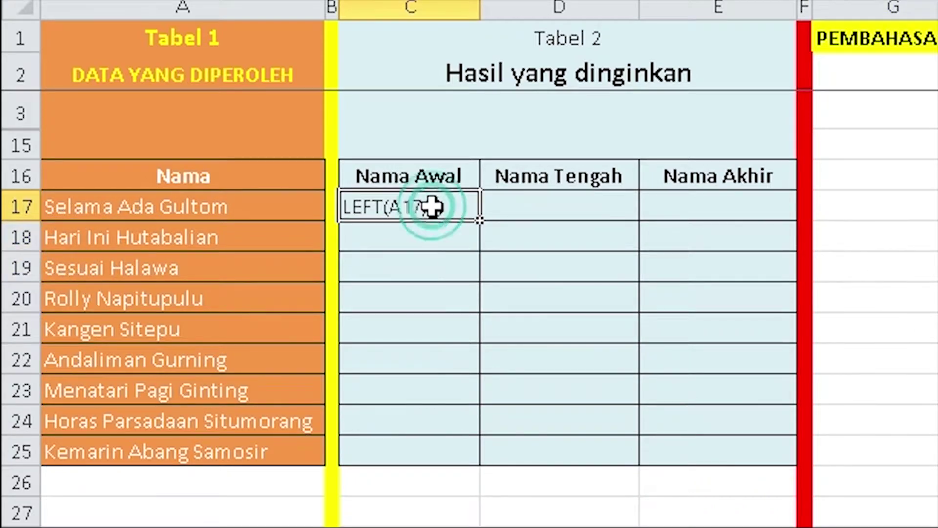
double_click(433, 207)
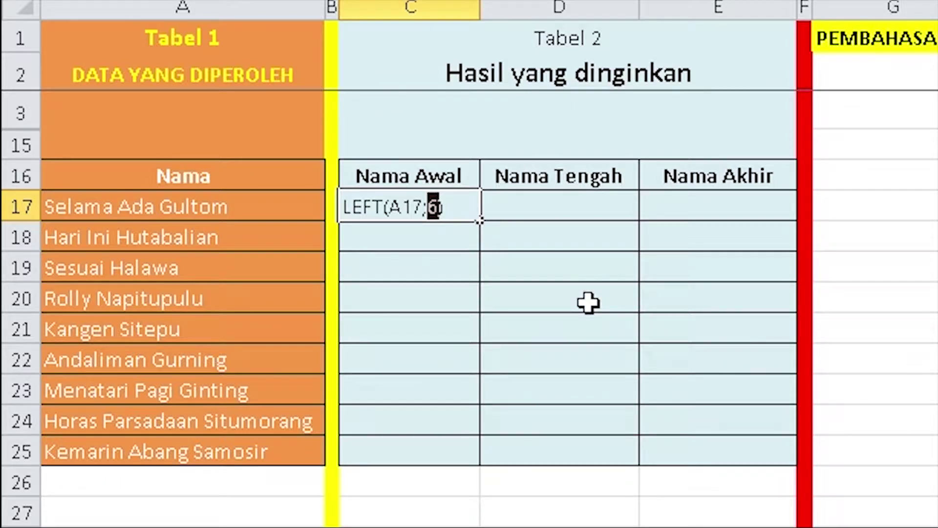
key(Return)
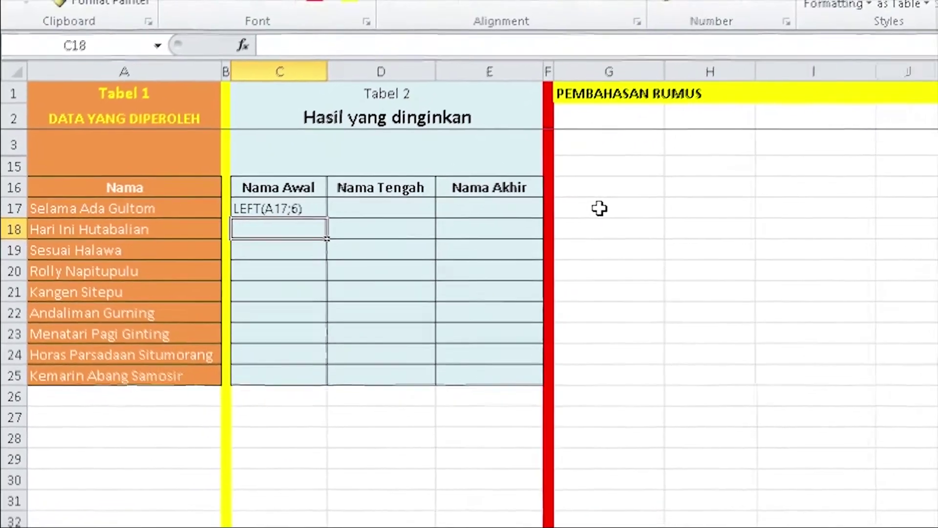
click(473, 209)
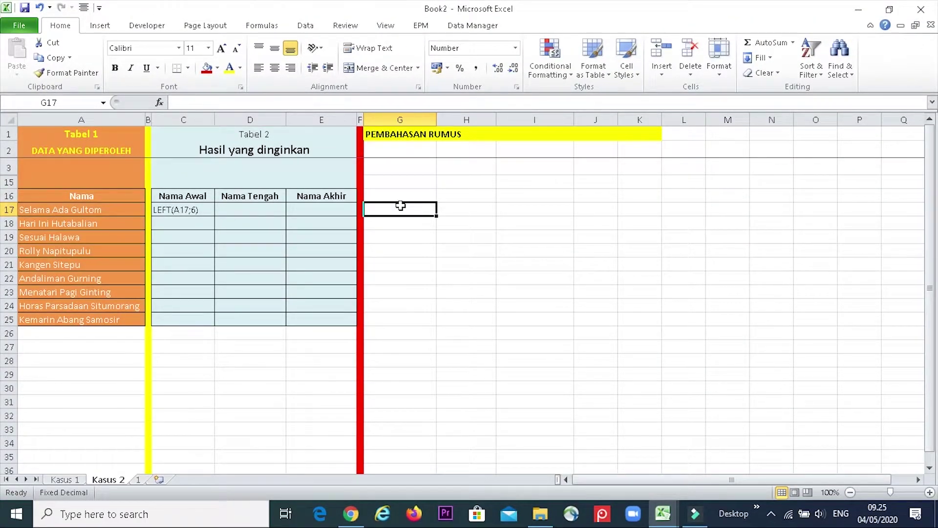
Step: Head G16 with FIND and enter =FIND(" ";A17) in G17, returning 7
click(406, 195)
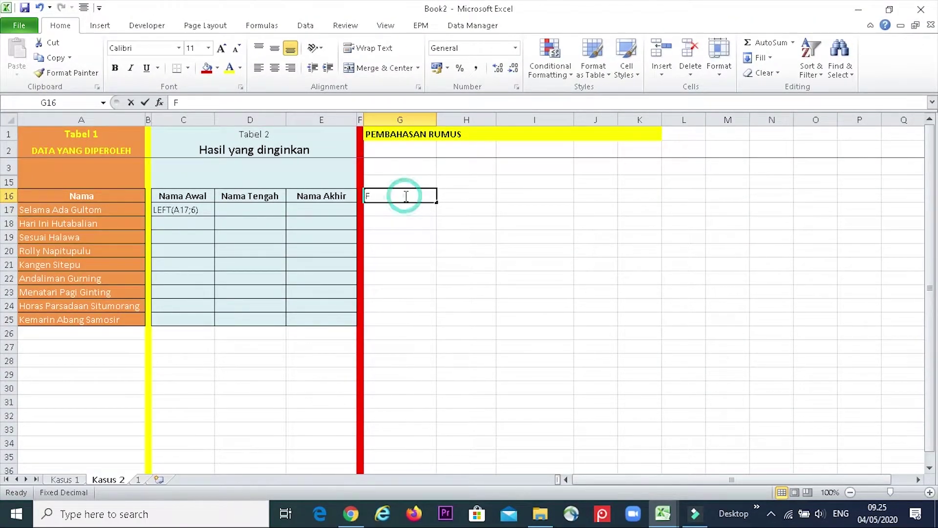
text(FIND)
key(Return)
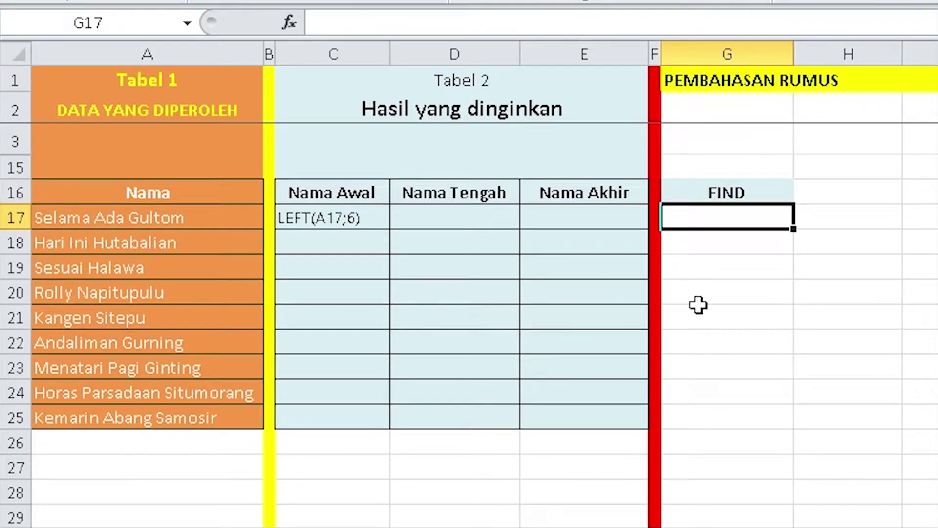
text(=)
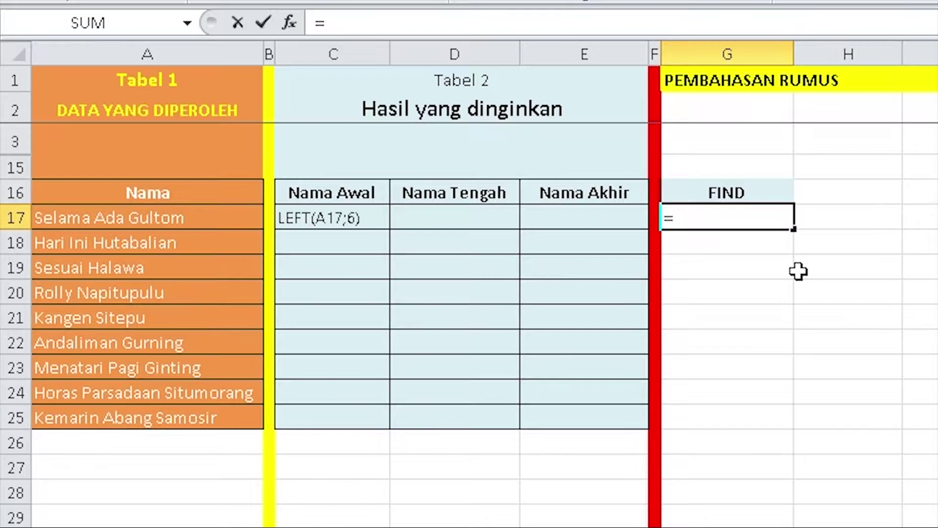
text(FIND(" "))
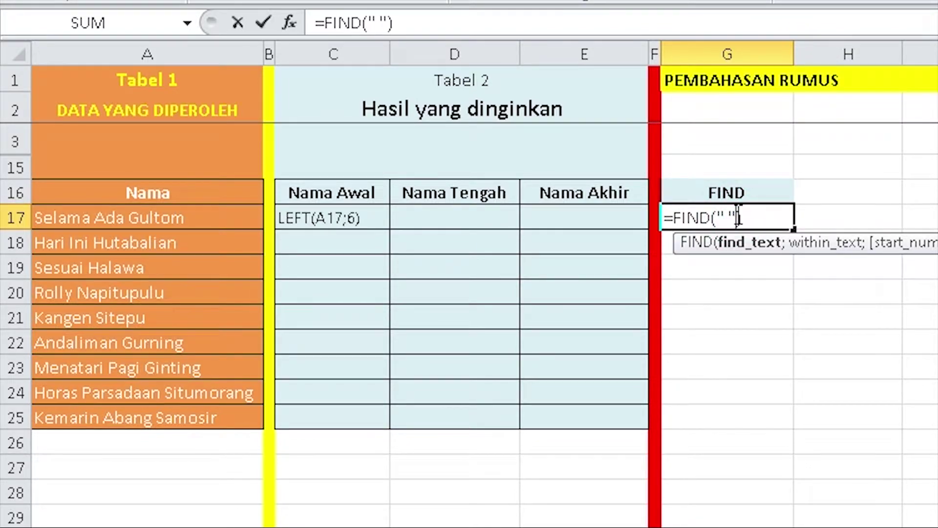
text(;)
click(109, 210)
key(Return)
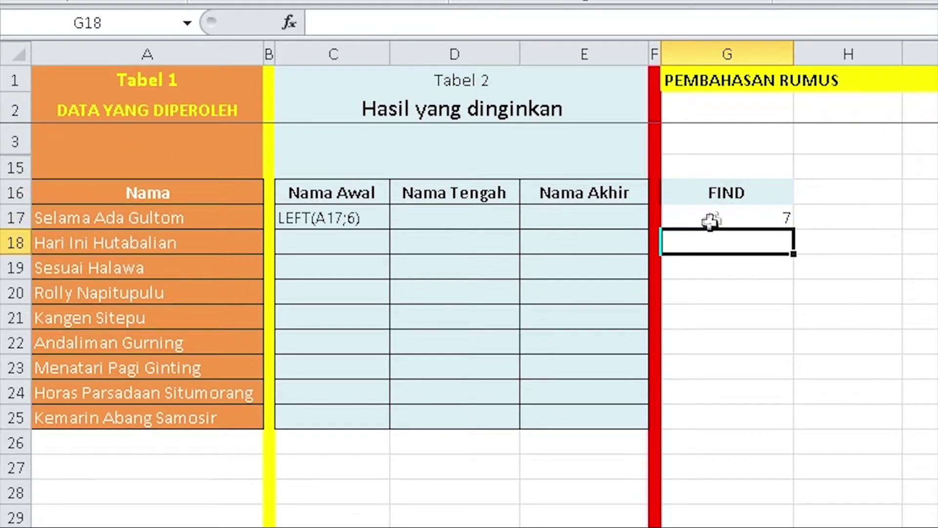
click(711, 220)
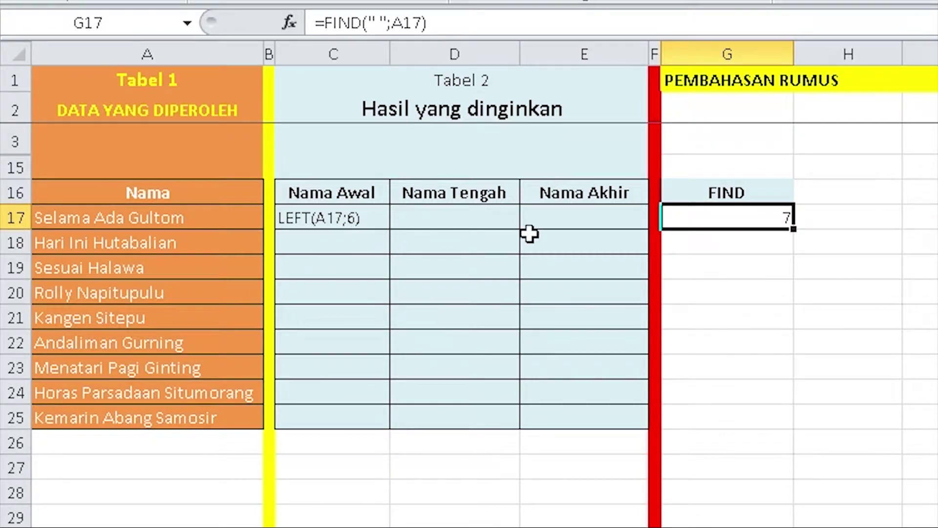
Step: Turn G17 into the plain text FIND(" ";A17)-1 by removing its equals sign
click(783, 219)
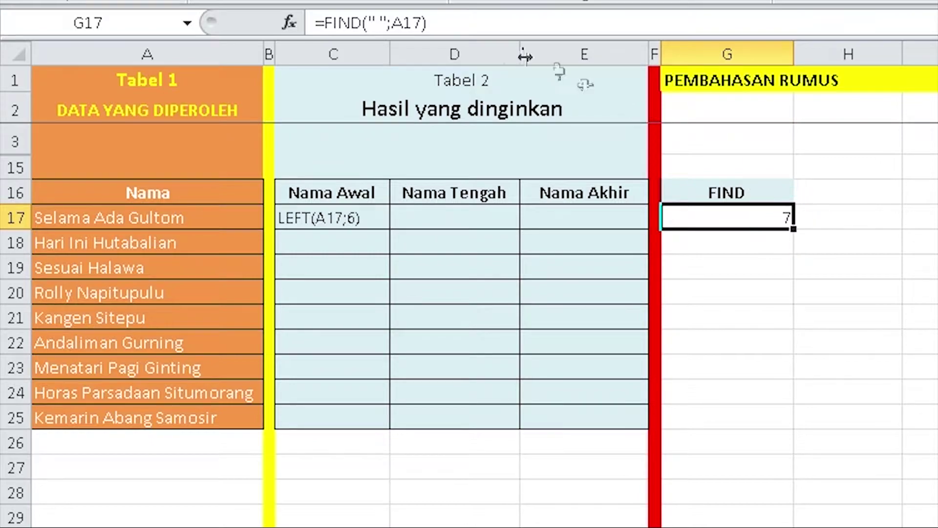
click(477, 28)
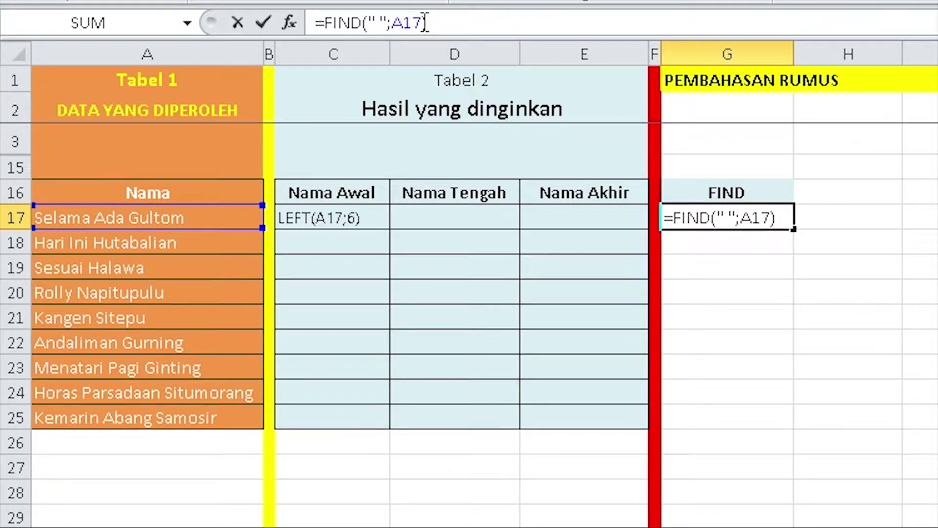
click(424, 22)
click(442, 22)
click(749, 216)
click(667, 215)
key(BackSpace)
text(-1)
key(Return)
Step: Replace the 6 in C17 with FIND(" ";A17)-1, make it a formula, and fill down to C25
click(786, 217)
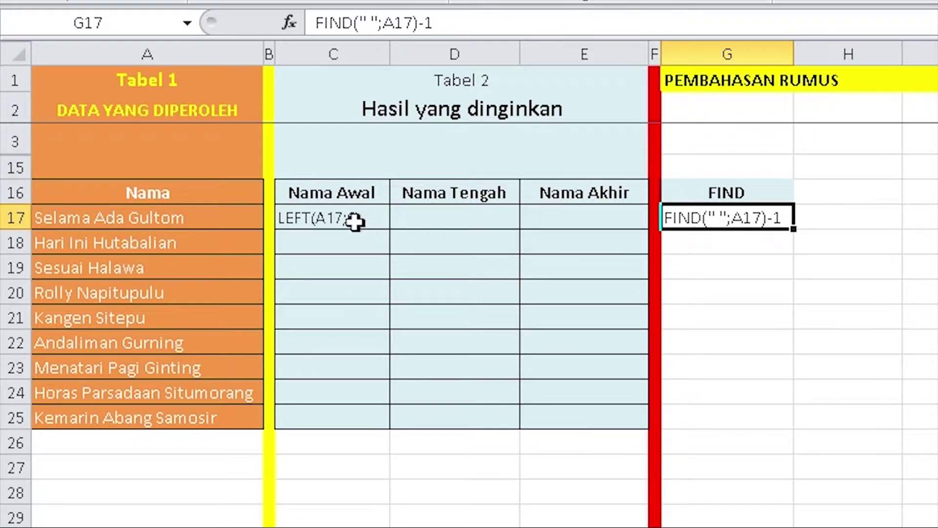
double_click(672, 216)
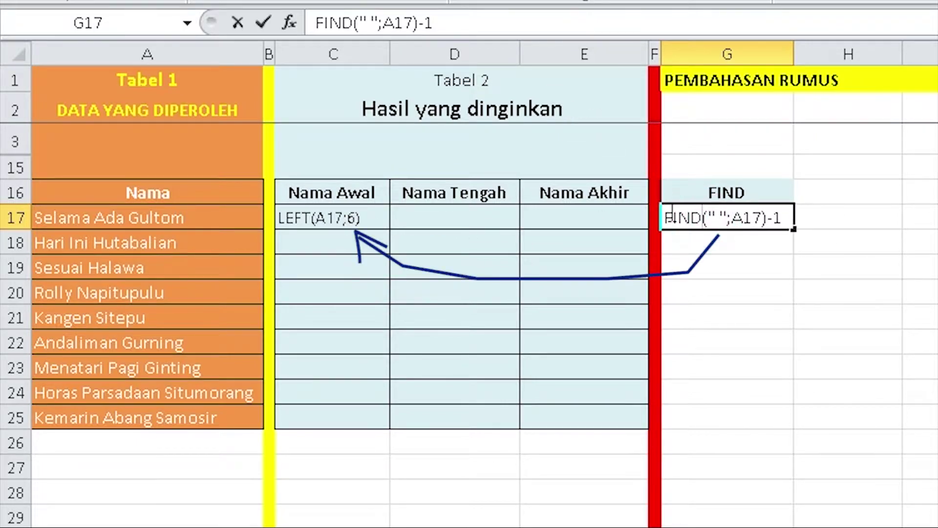
drag(672, 217, 802, 211)
click(367, 216)
double_click(365, 217)
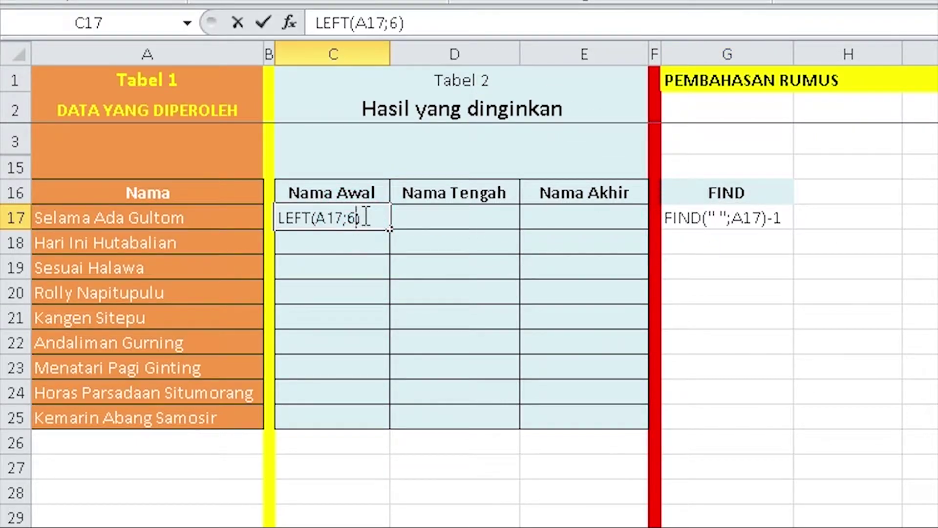
key(BackSpace)
key(ctrl+v)
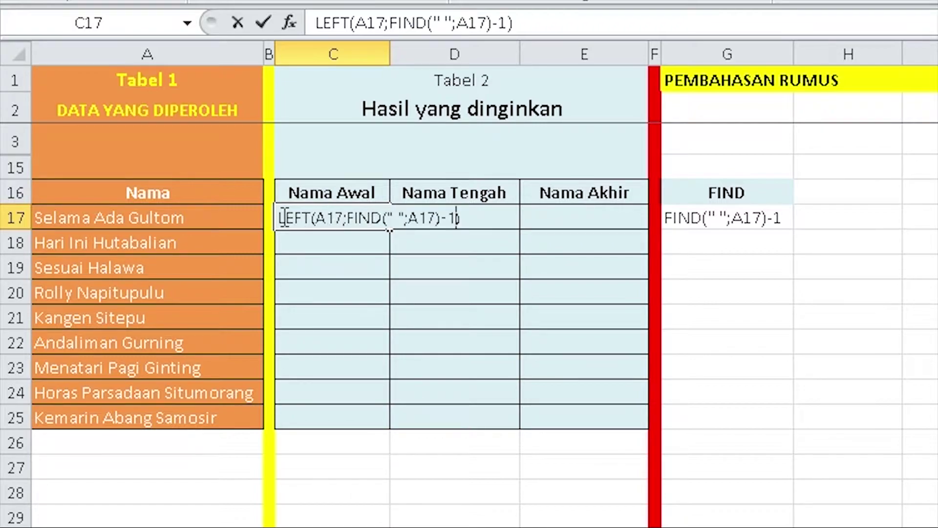
click(284, 217)
text(=)
key(Return)
click(334, 216)
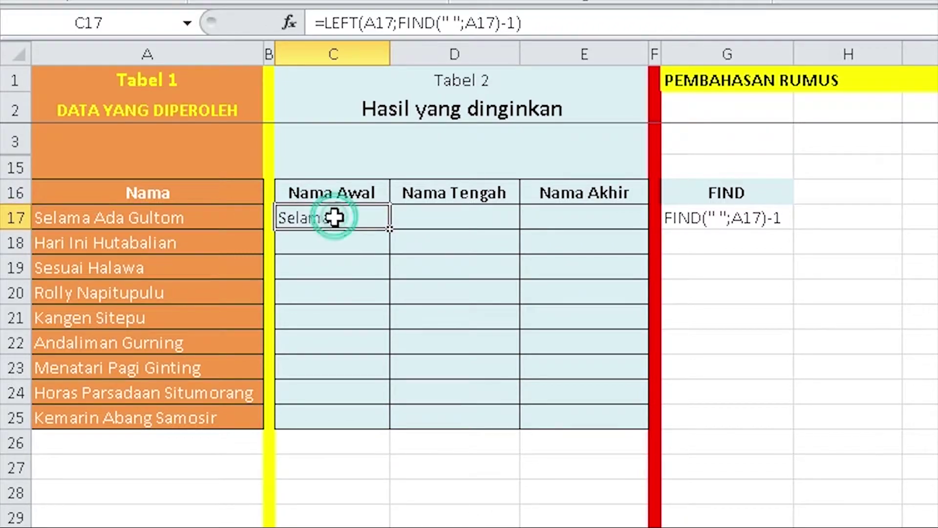
drag(389, 228, 389, 428)
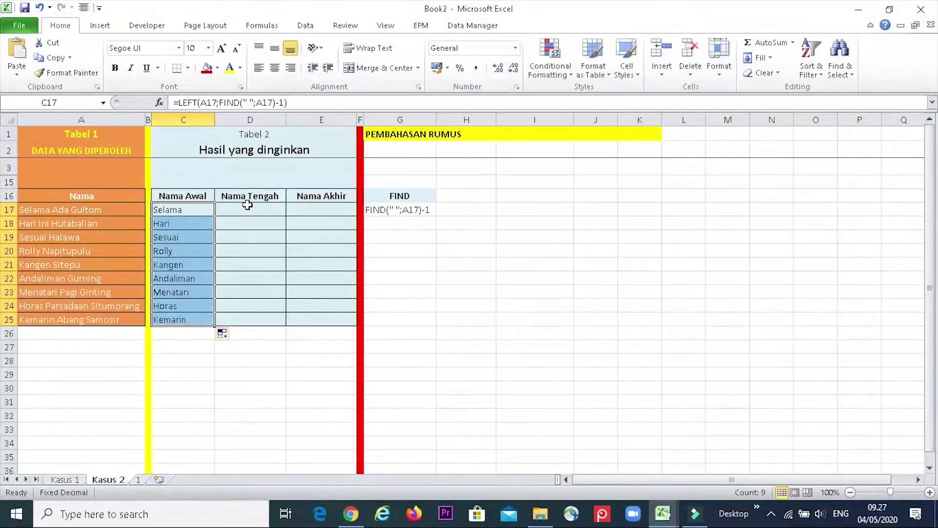
Step: Hide column D (Nama Tengah) so Nama Awal sits beside Nama Akhir
click(248, 206)
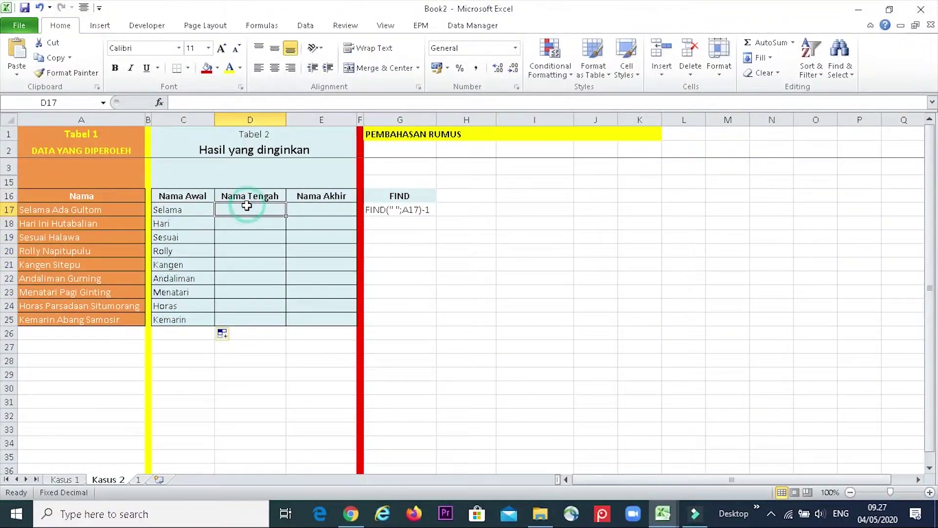
click(300, 207)
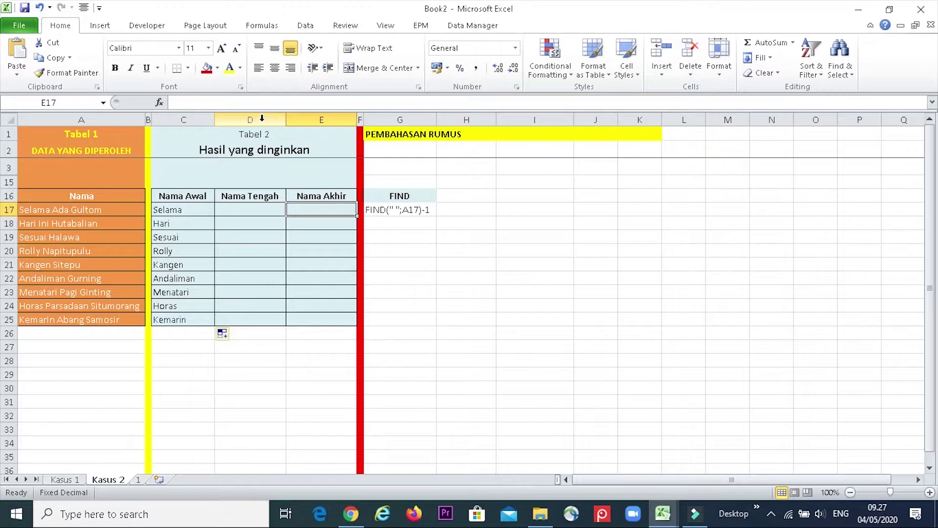
click(262, 118)
right_click(262, 119)
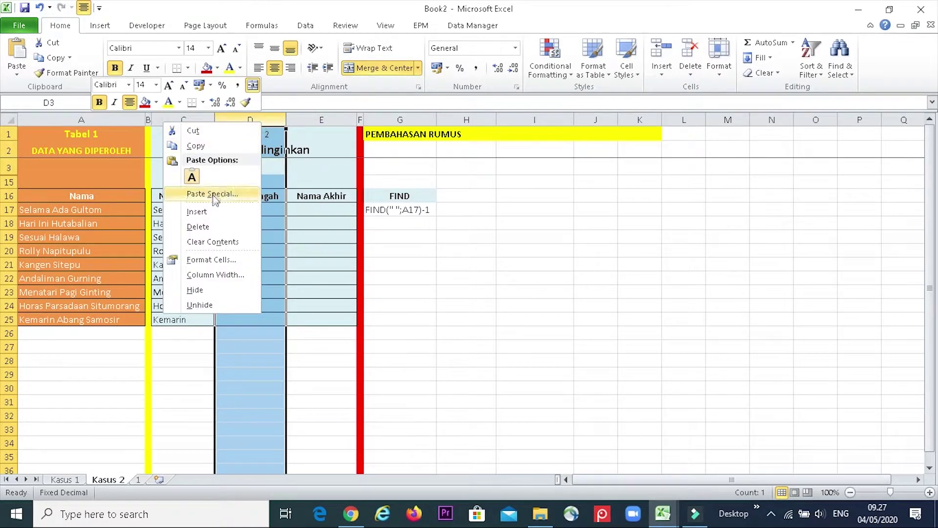
click(215, 292)
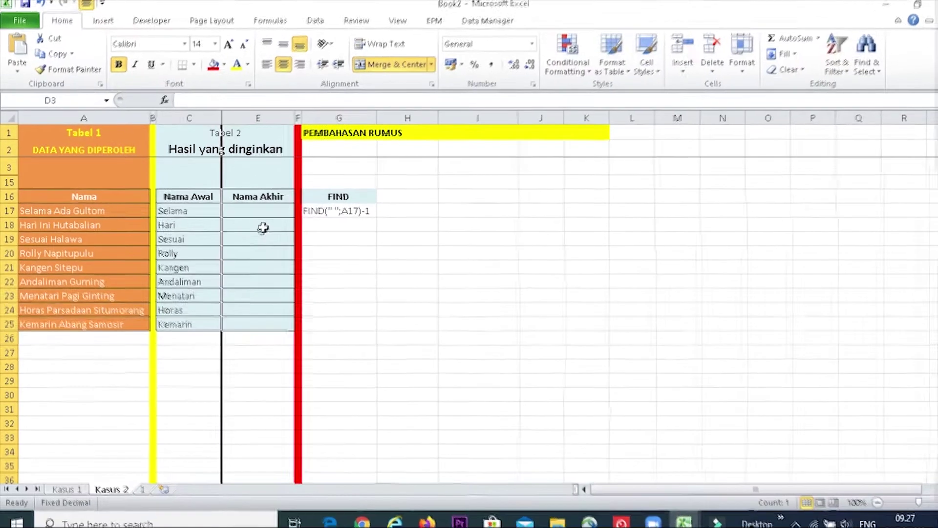
click(256, 209)
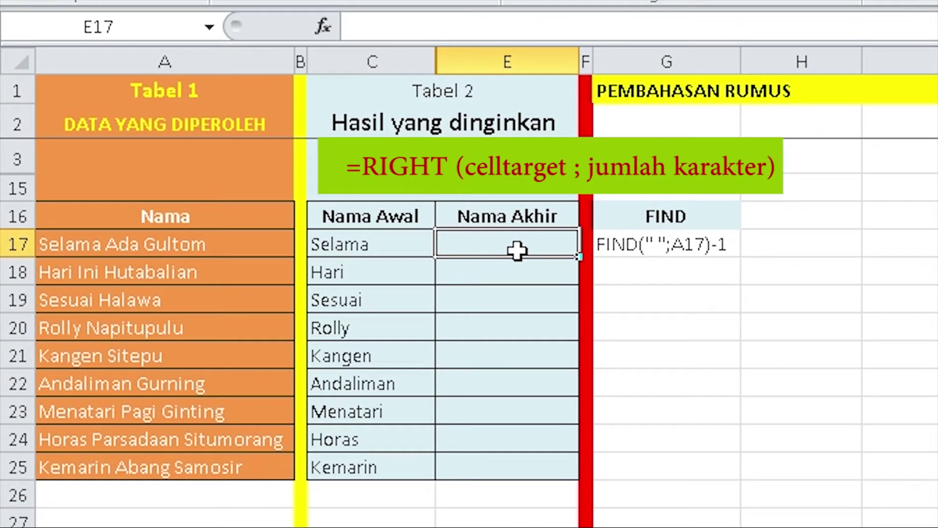
Step: Enter =RIGHT(A17;6) in E17 and clear the FIND example from G17
text(=)
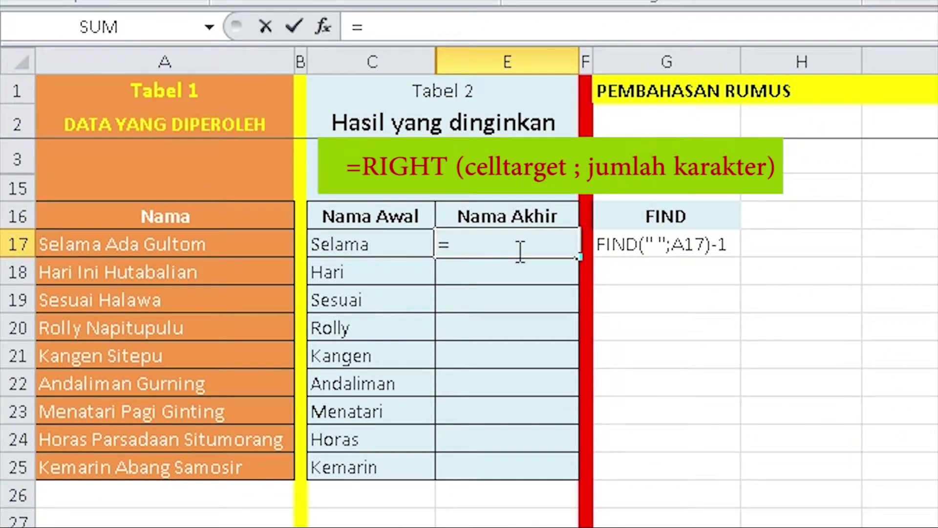
text(RIGH)
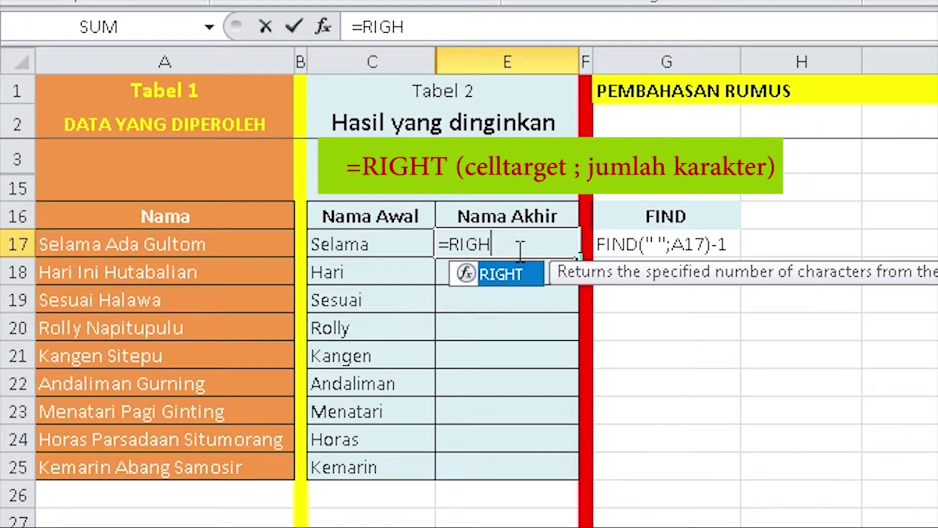
text(T()
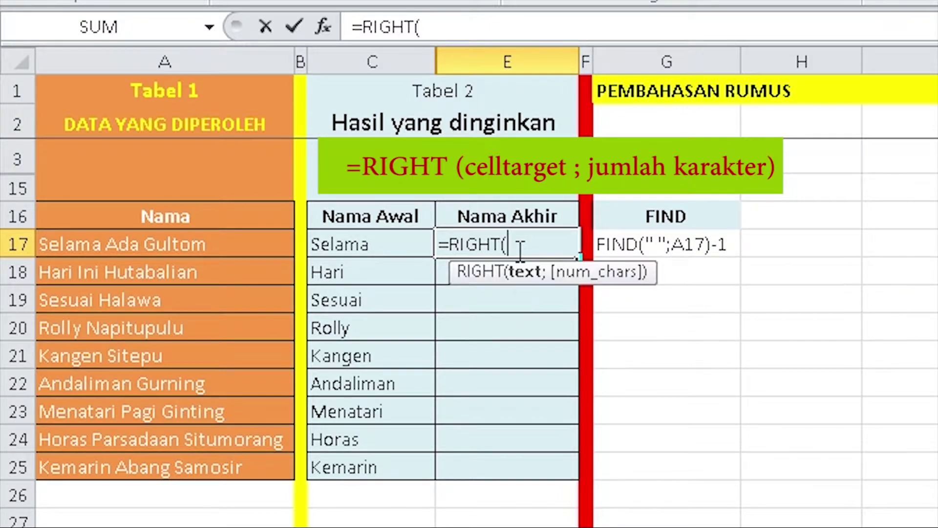
click(222, 248)
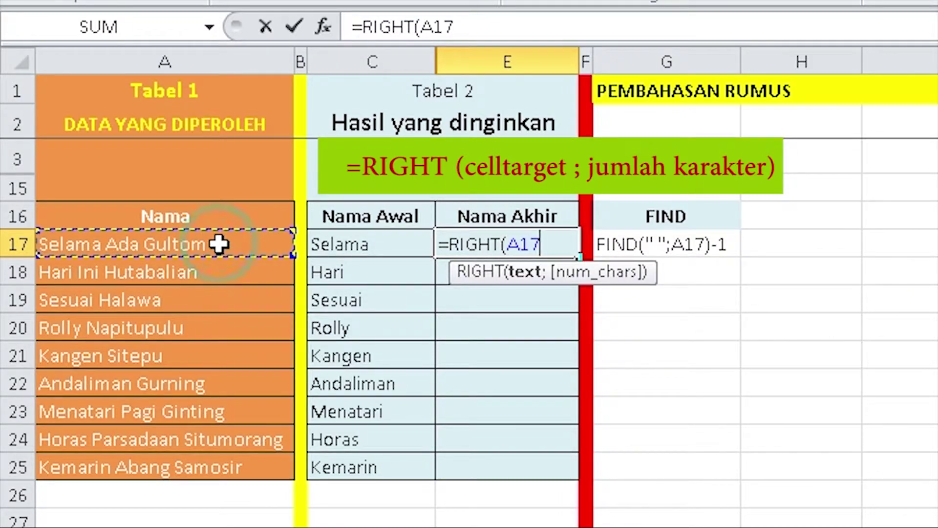
text(;)
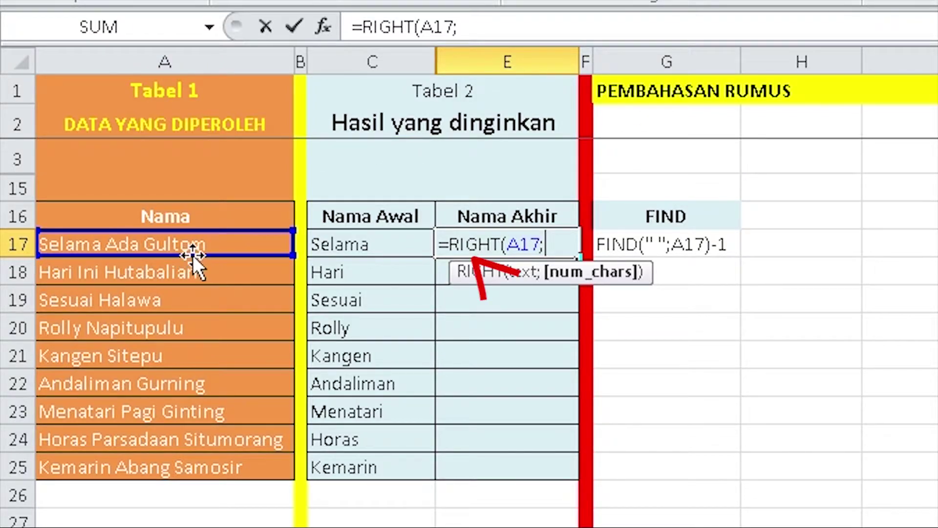
text(6))
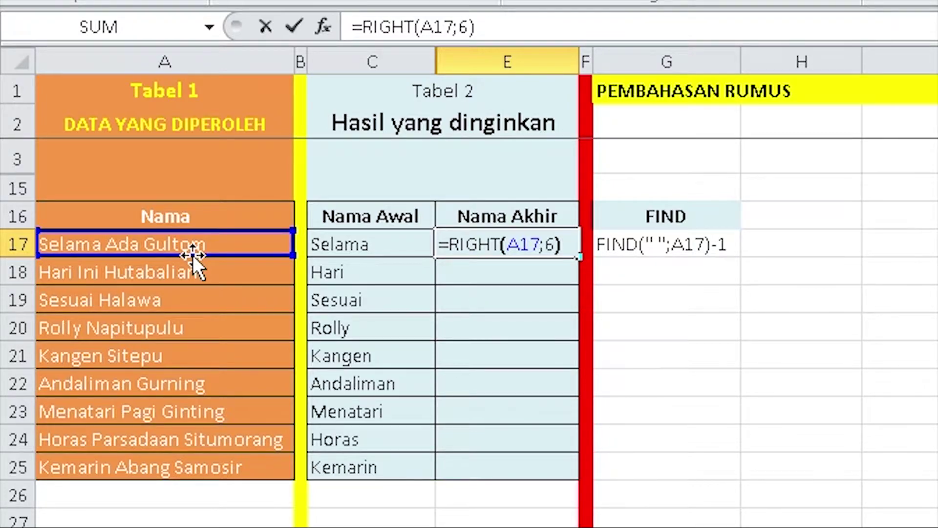
key(Return)
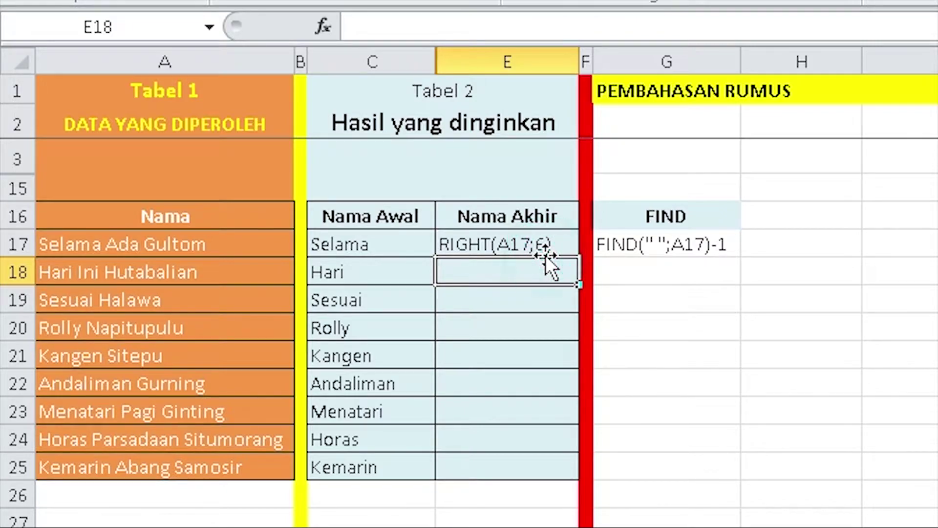
click(544, 252)
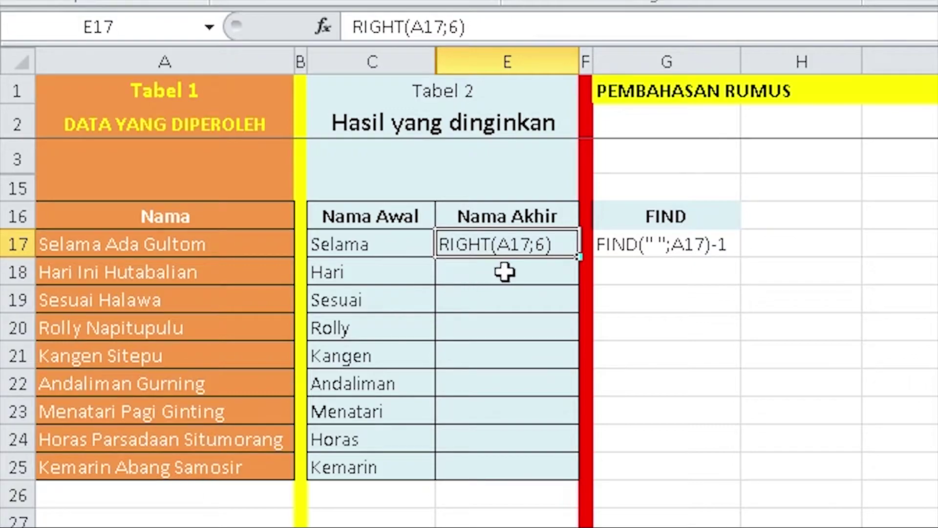
click(647, 244)
key(Delete)
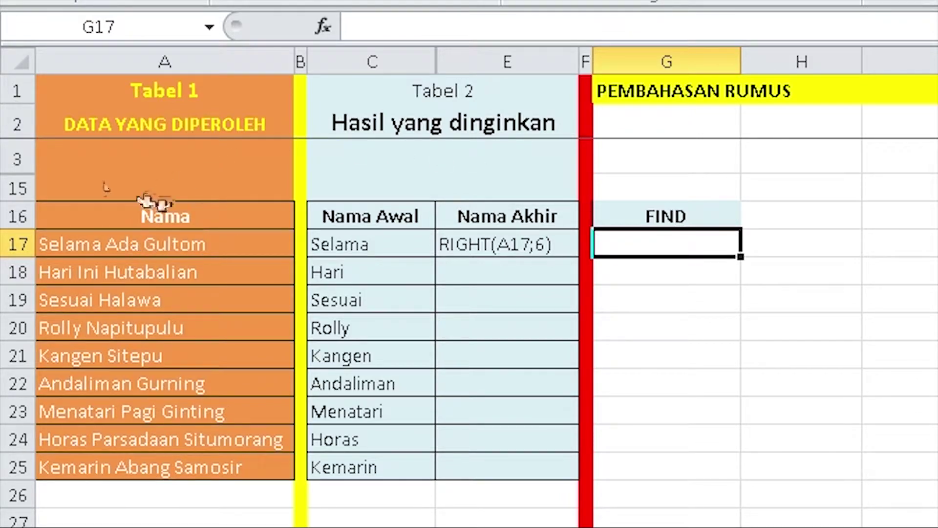
Step: Rename the G16 header to LEN and enter =LEN(A17) in G17, giving 17
click(654, 216)
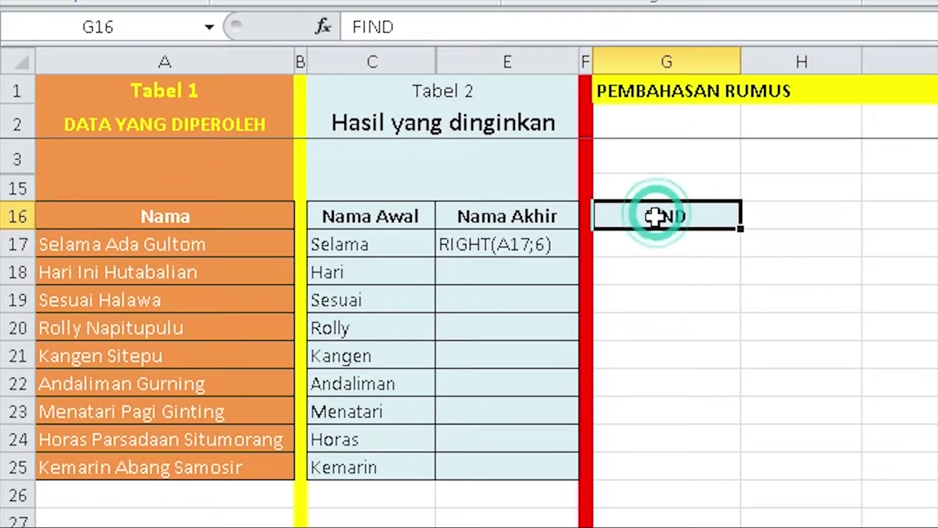
text(lend)
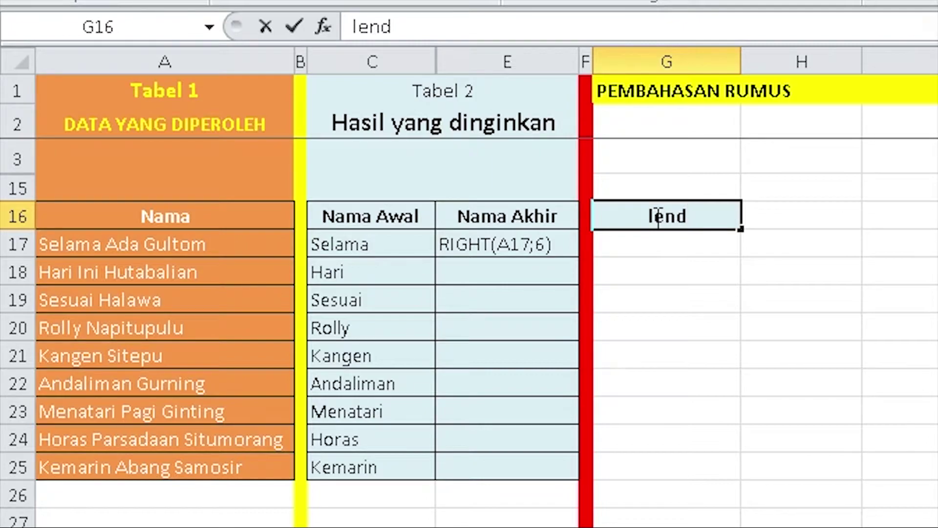
key(BackSpace)
key(Return)
text(=L)
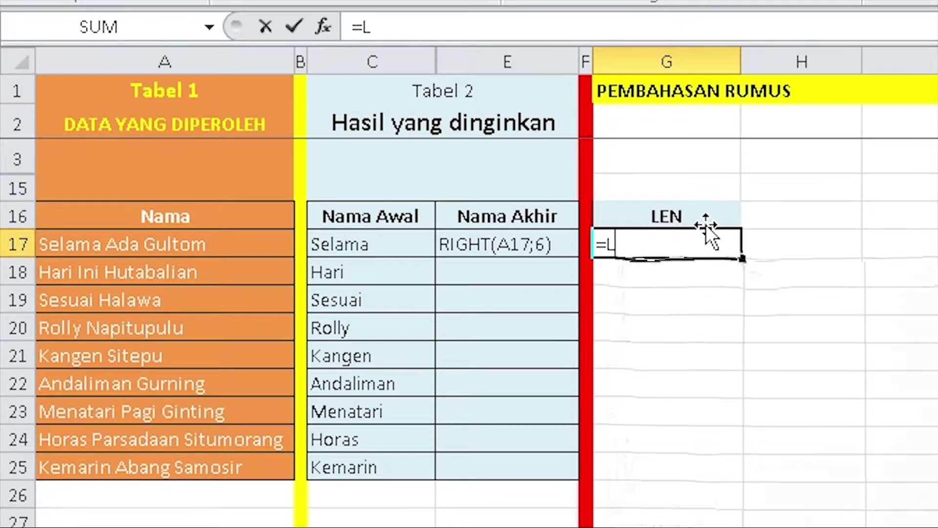
text(EN()
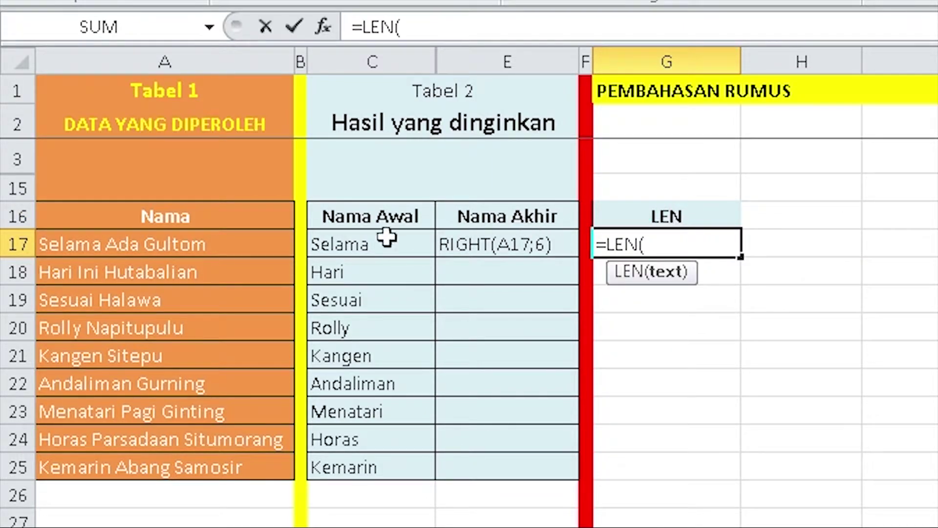
click(226, 244)
text())
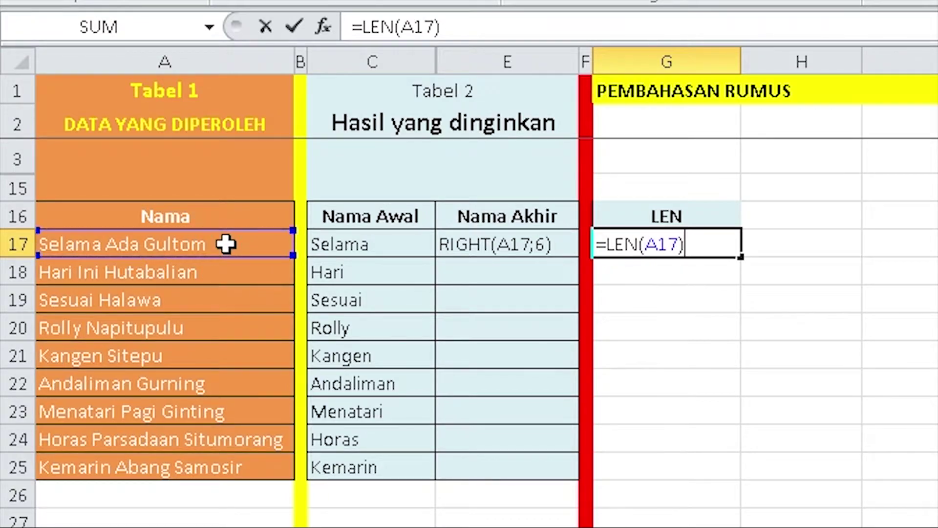
key(Return)
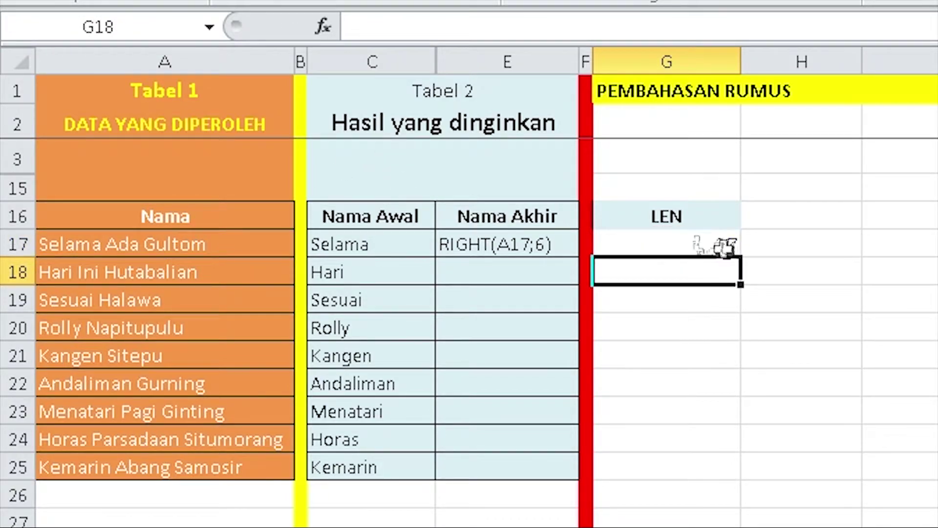
Step: Delete the leading = so G17 displays LEN(A17) as plain text
click(728, 244)
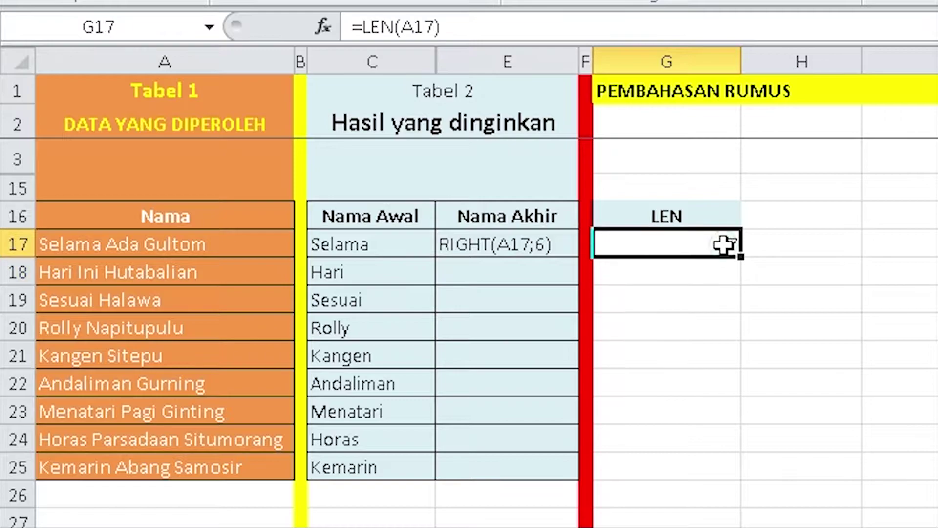
double_click(618, 243)
click(612, 243)
key(BackSpace)
key(Return)
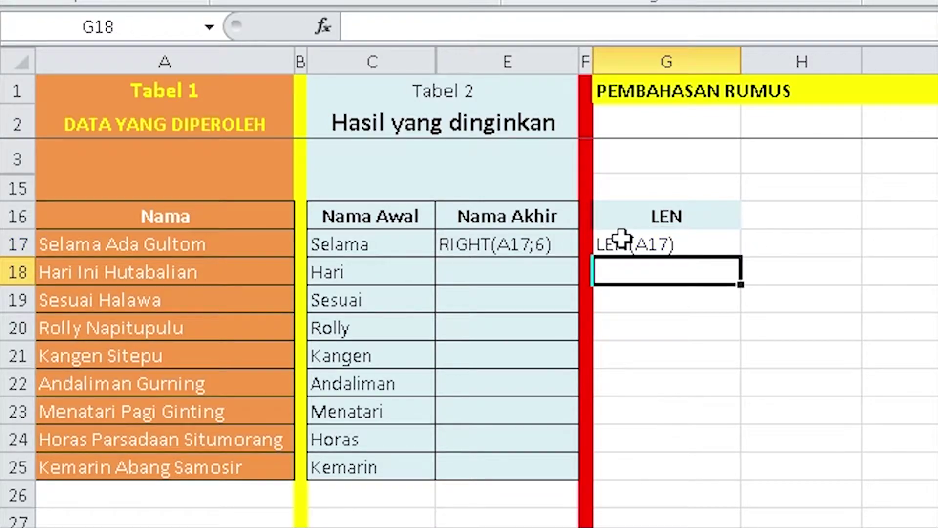
click(673, 247)
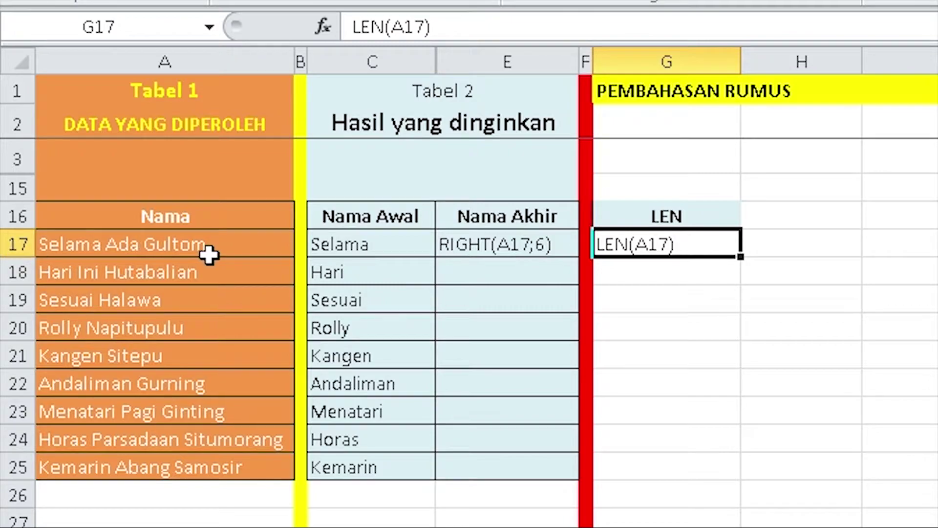
click(782, 226)
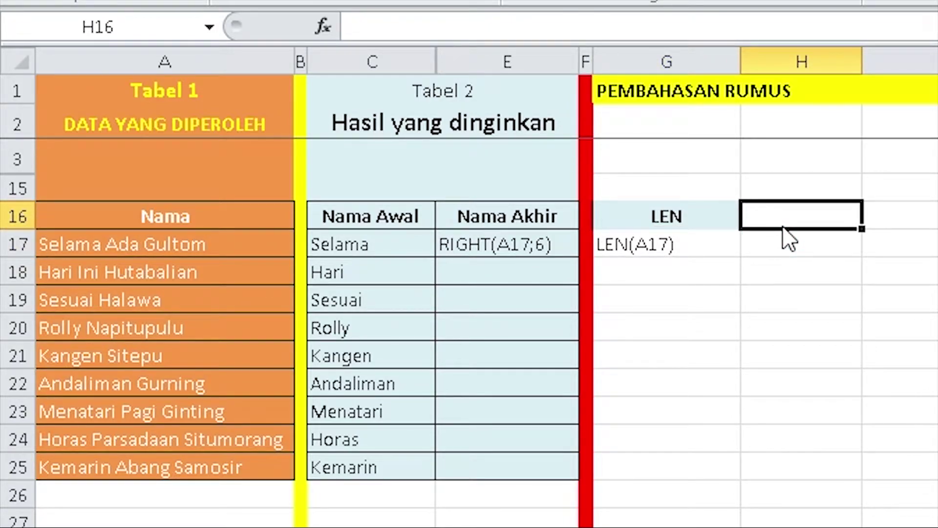
Step: Add headers FIND in H16 and SUBSTITUDE in I16, then begin =SUB in I17
text(FIND)
key(Return)
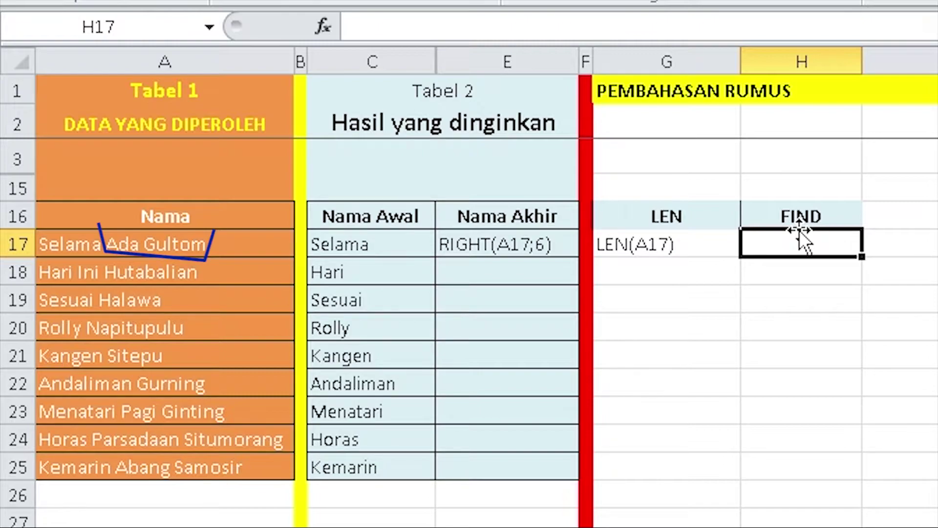
click(908, 215)
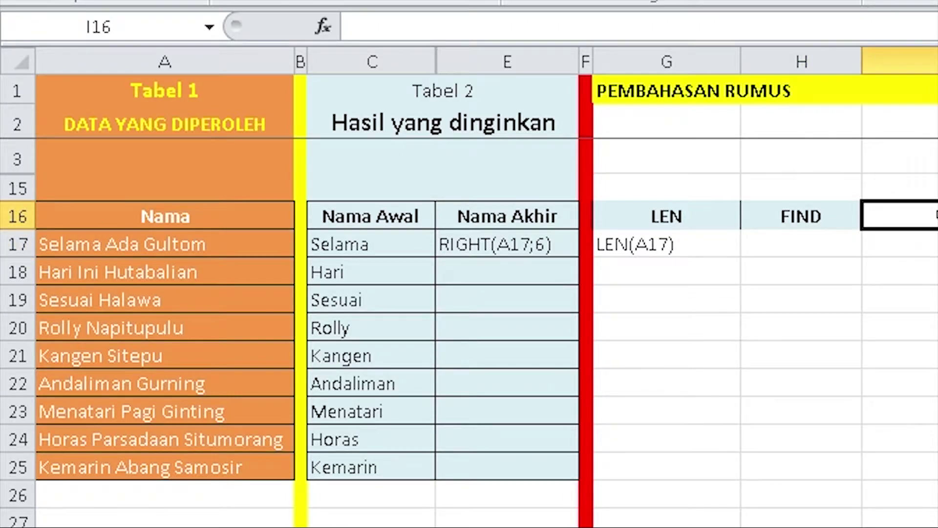
text(SU)
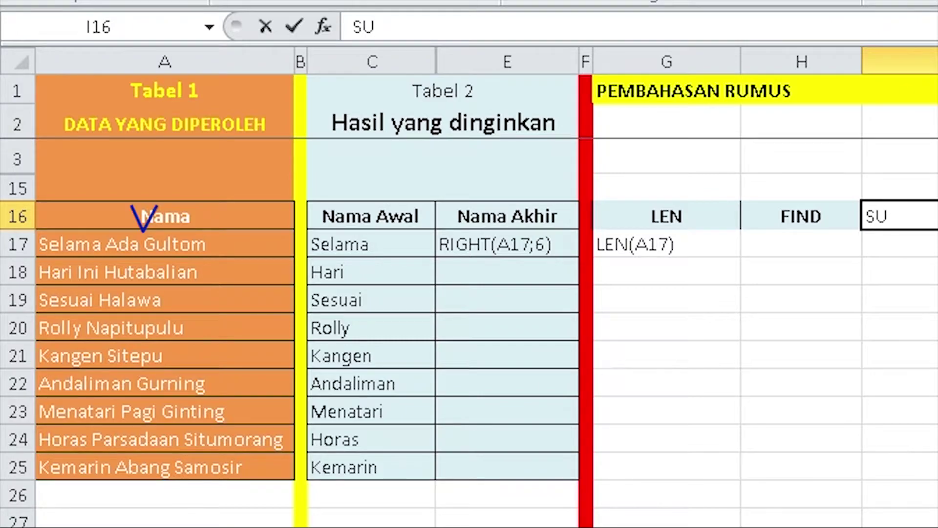
text(BSTITUDE)
key(Return)
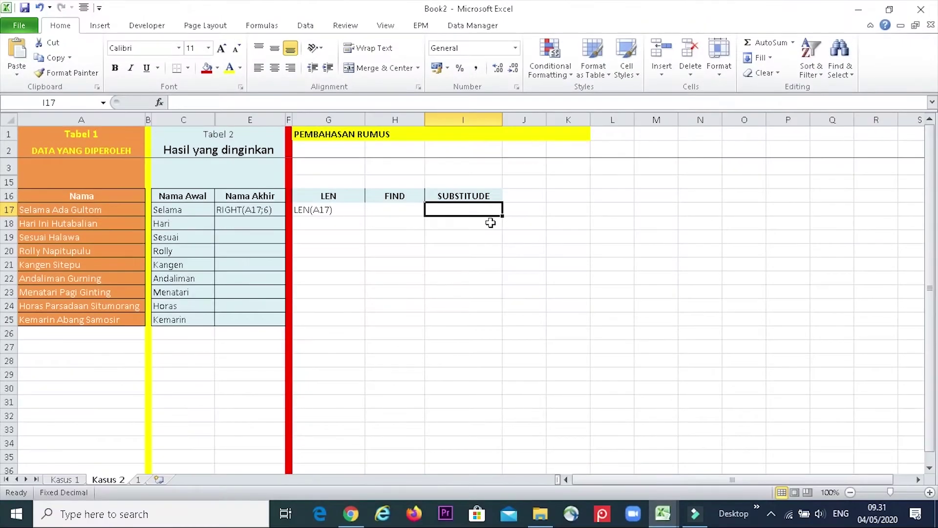
text(=SUB)
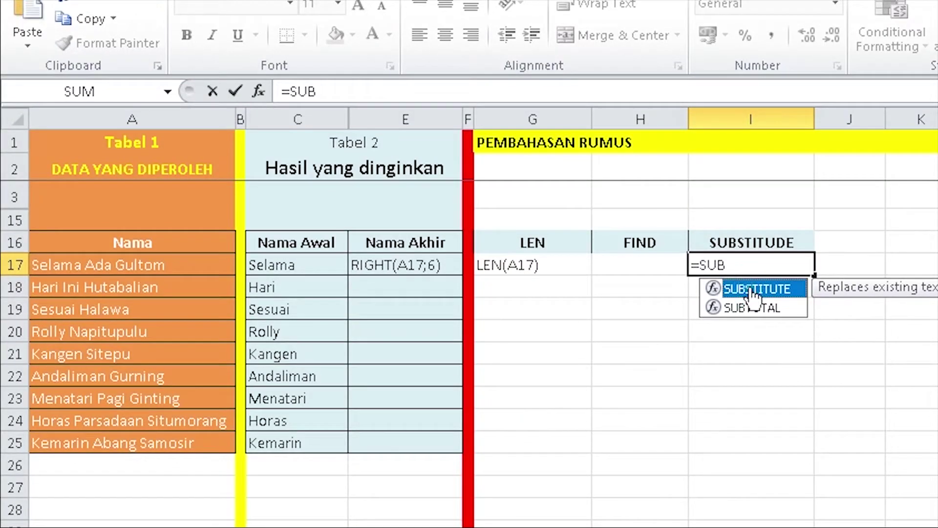
double_click(753, 291)
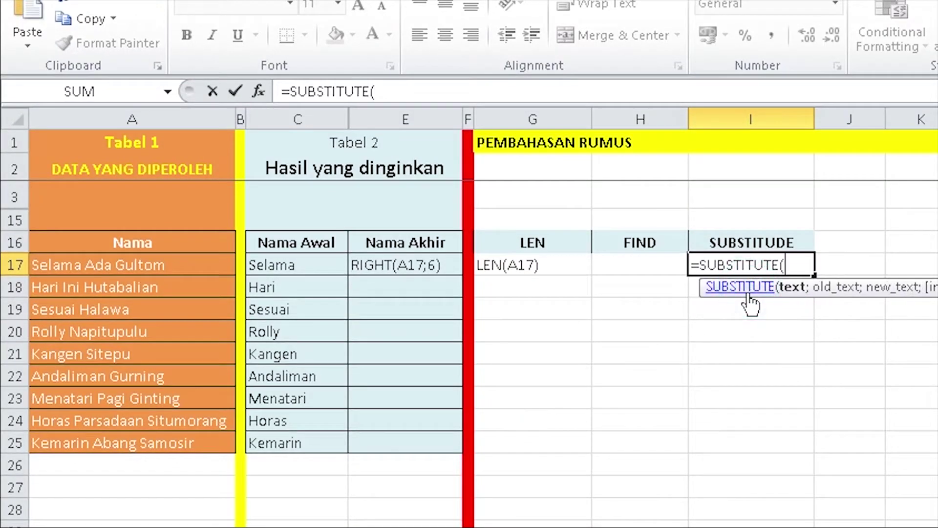
click(209, 262)
text(;)
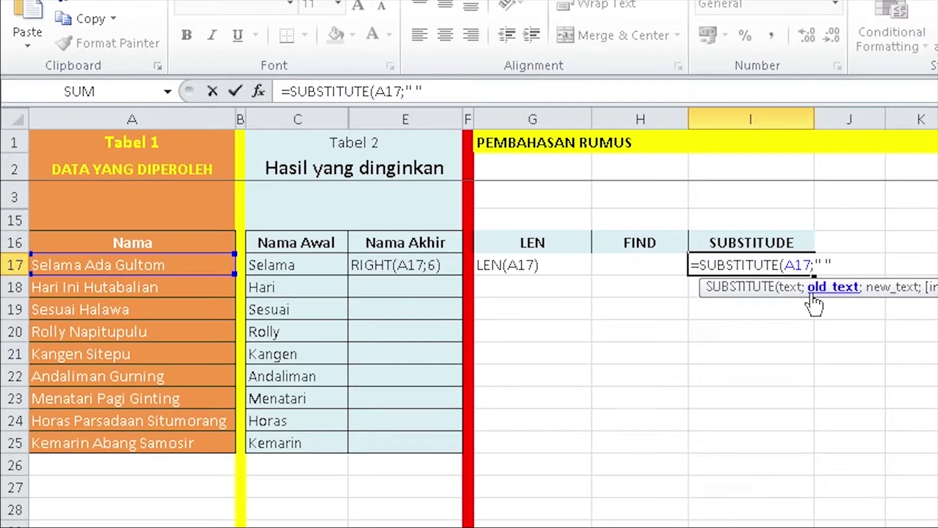
text(;"*)
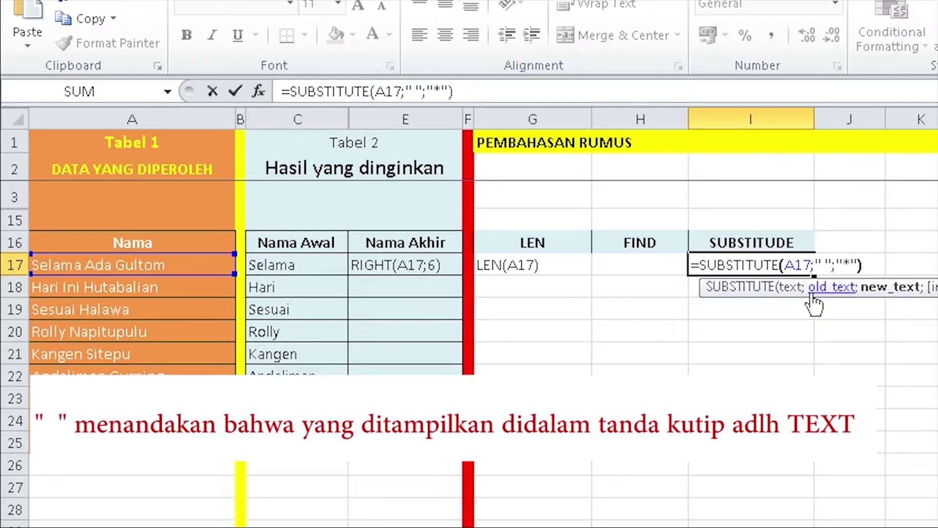
key(Return)
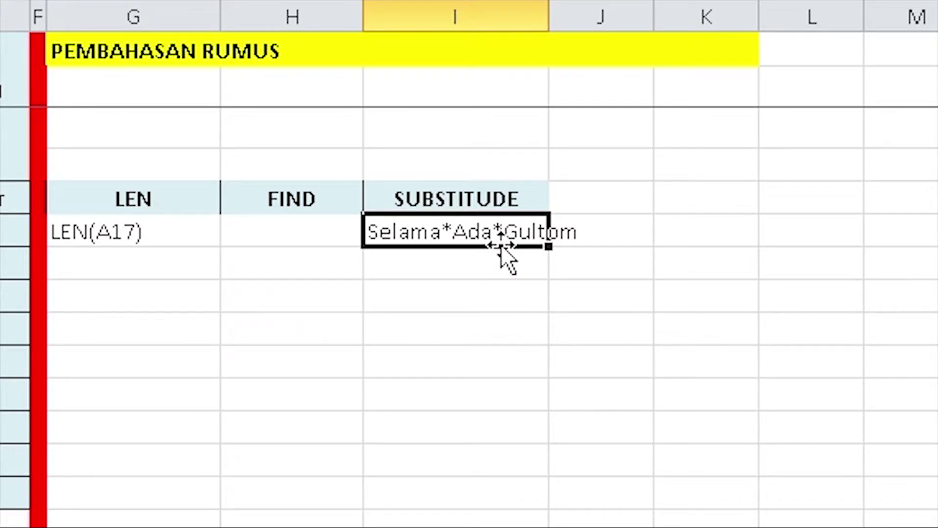
Step: Add instance number 2 so only the second space becomes an asterisk
double_click(496, 230)
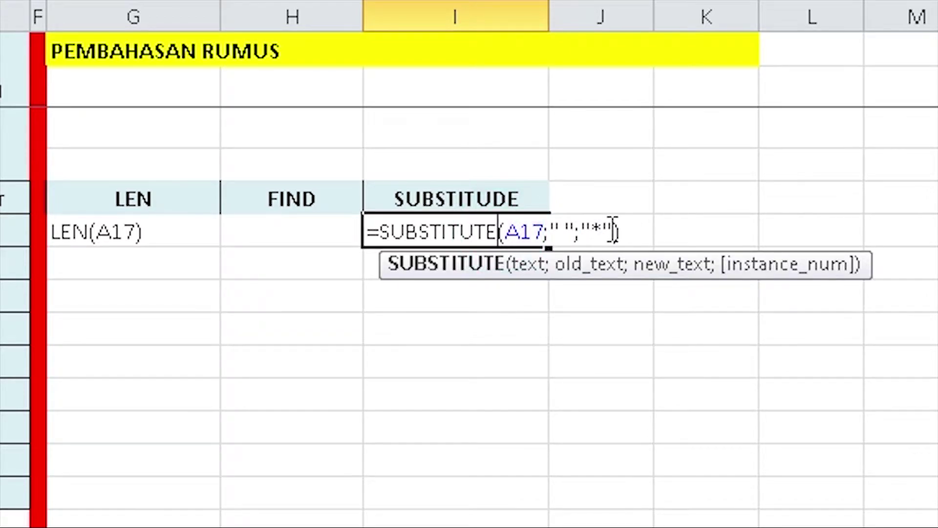
click(615, 230)
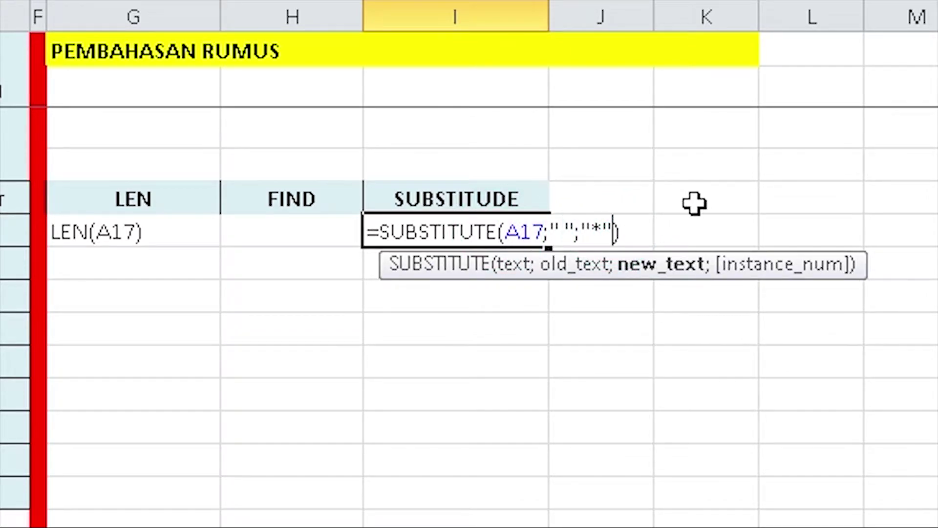
text(;2)
key(Return)
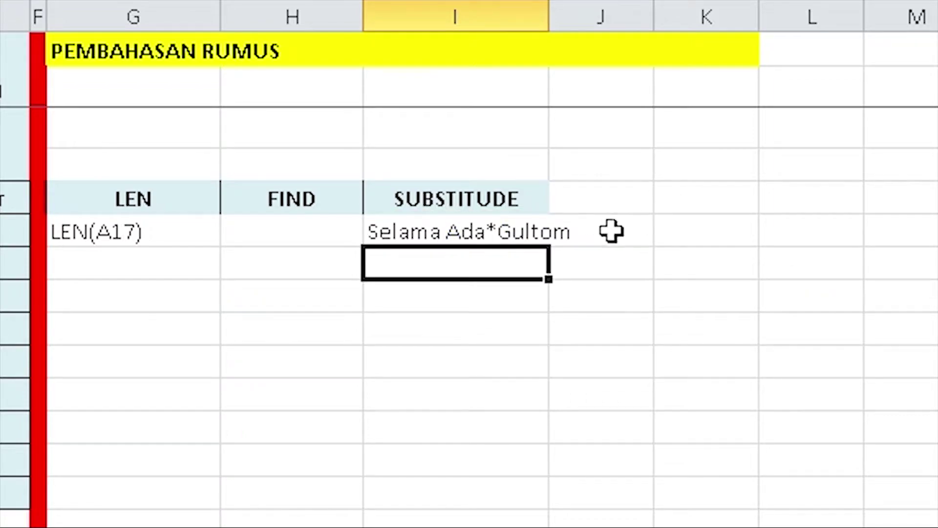
click(393, 234)
click(422, 209)
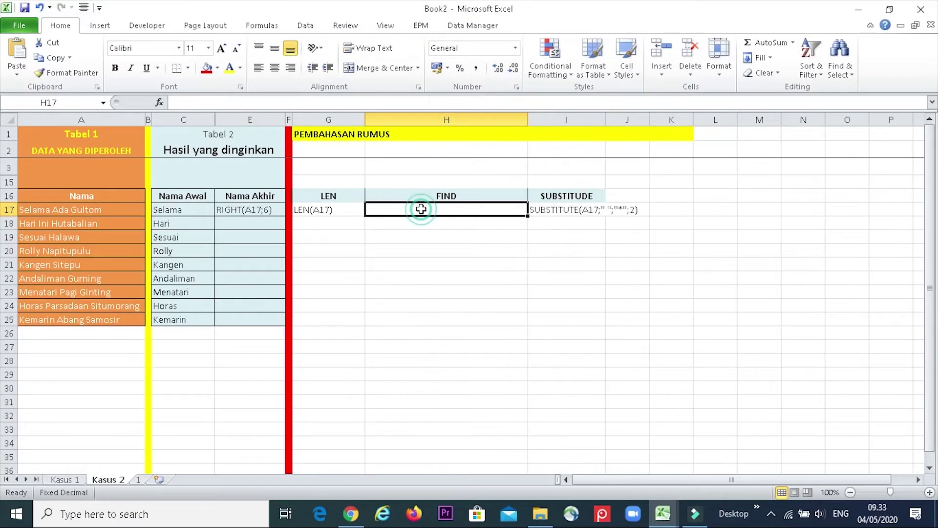
Step: Enter =FIND("*";SUBSTITUTE(A17;" ";"*";2)) in H17, returning 11
text(=)
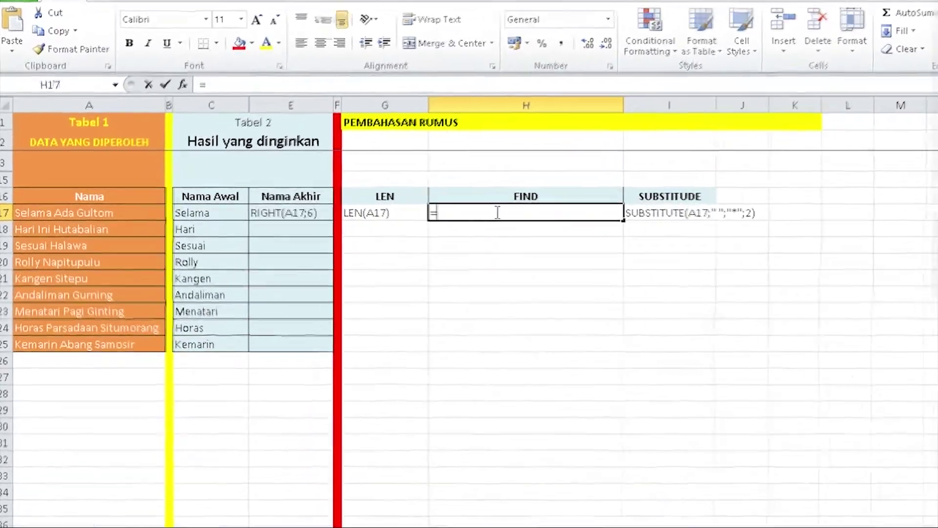
text(fi)
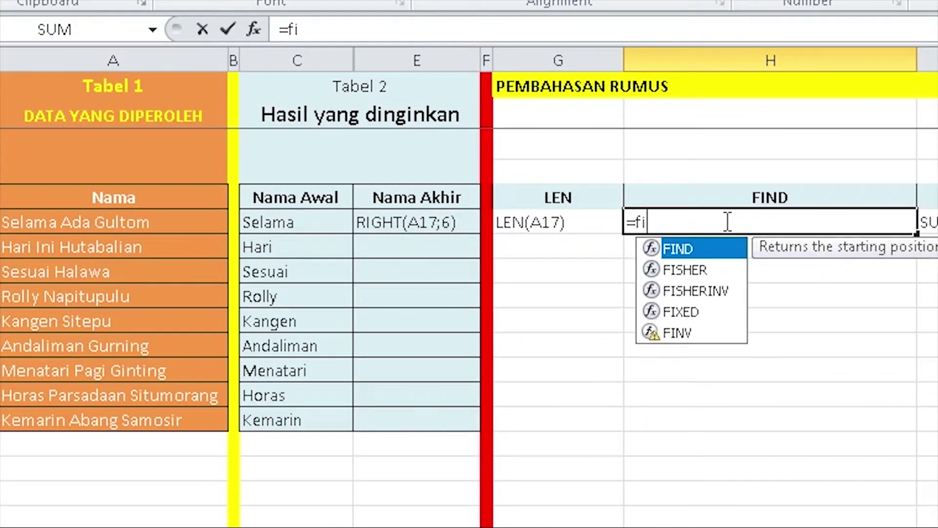
key(BackSpace)
key(BackSpace)
text(FIND)
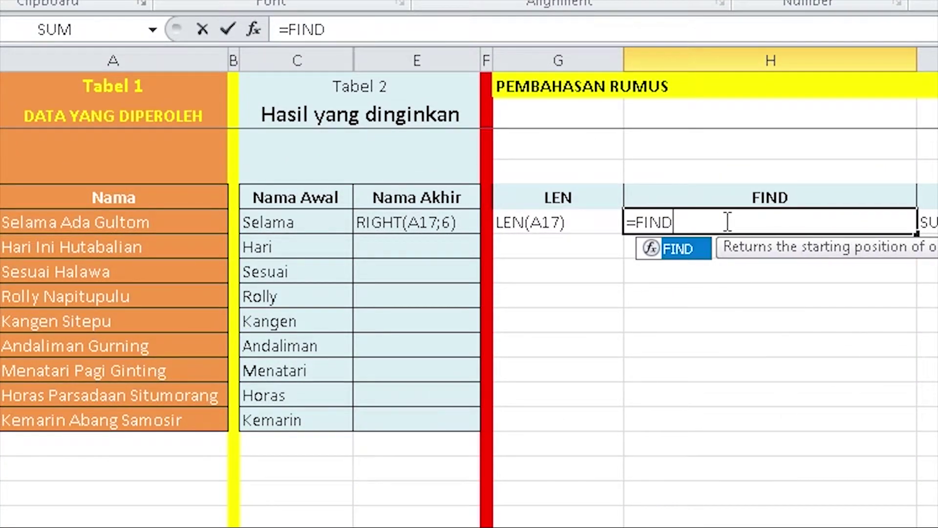
text(()
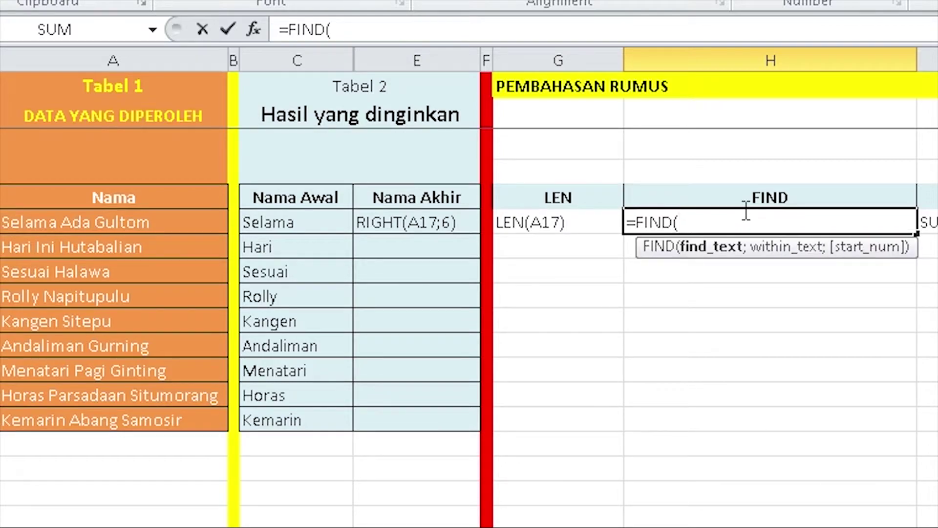
text("*";)
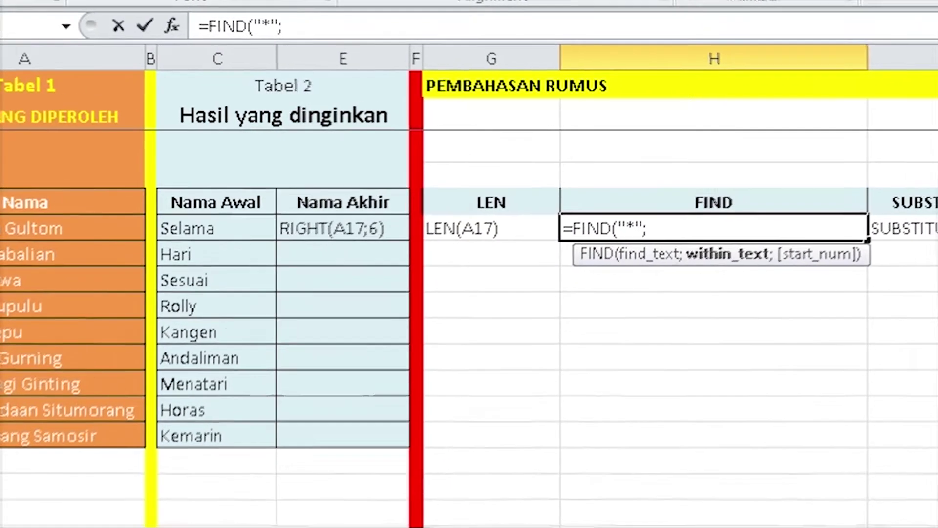
text(SUB)
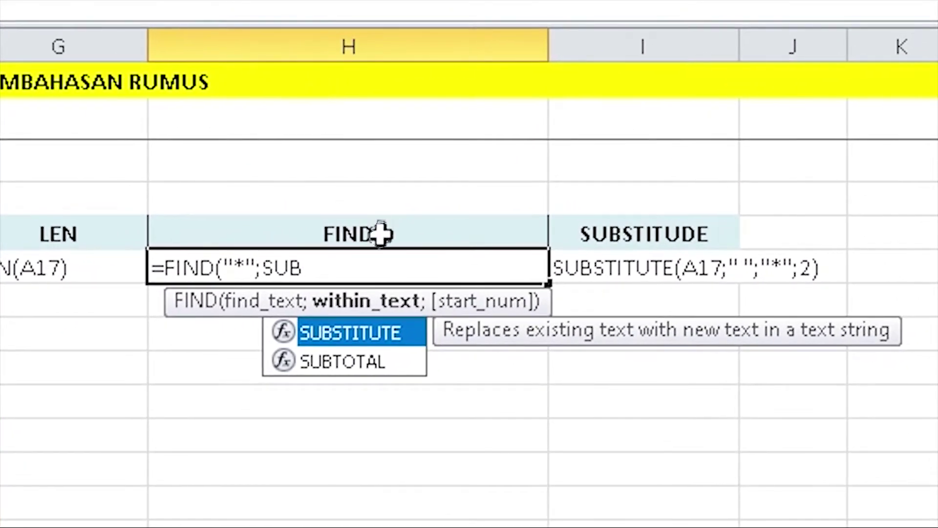
double_click(380, 330)
text(a)
key(BackSpace)
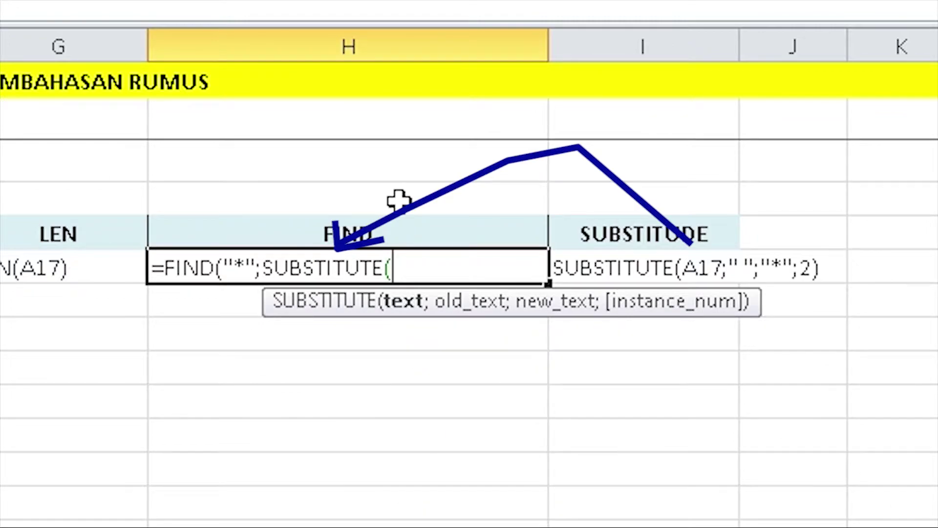
text(A17)
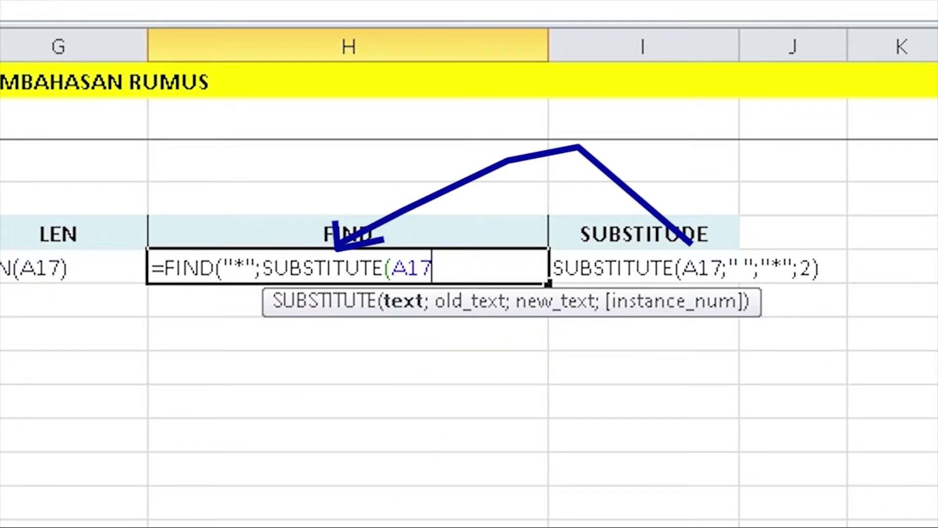
text(;" ")
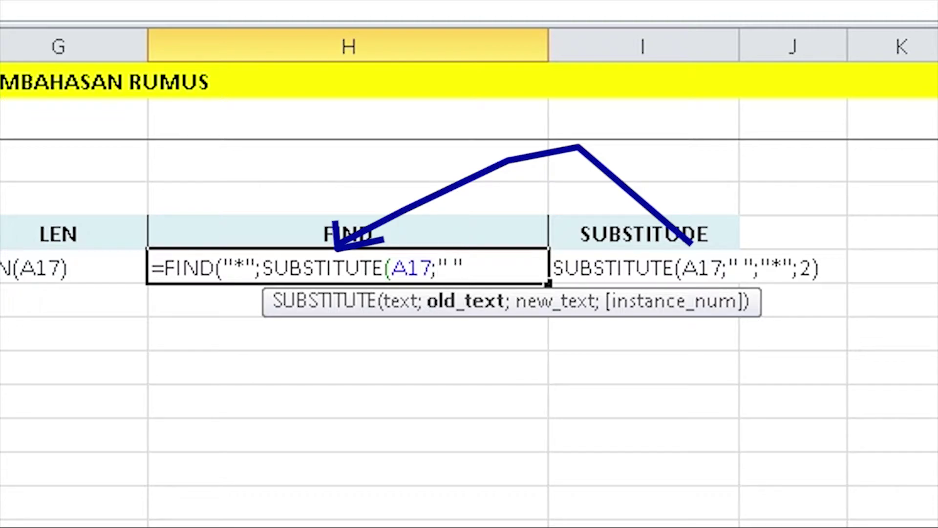
text(;"*";)
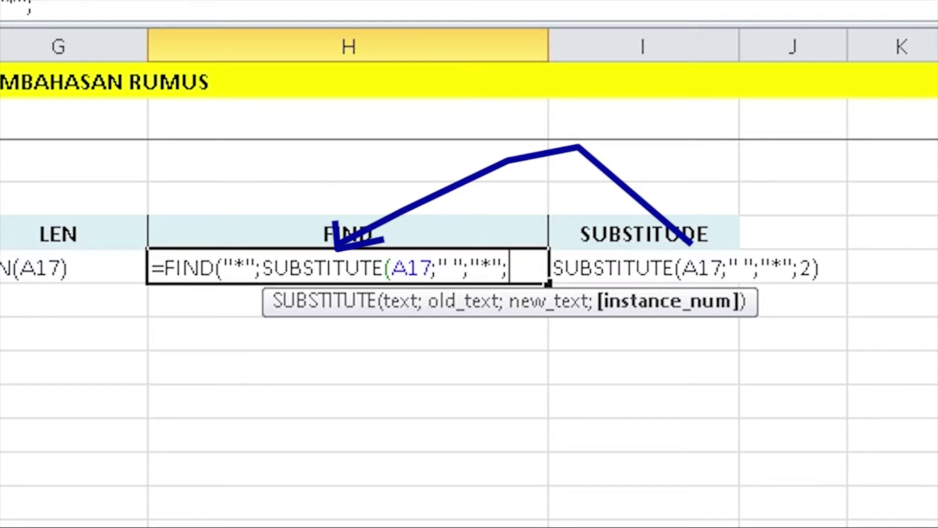
text(2)
key(Return)
click(324, 266)
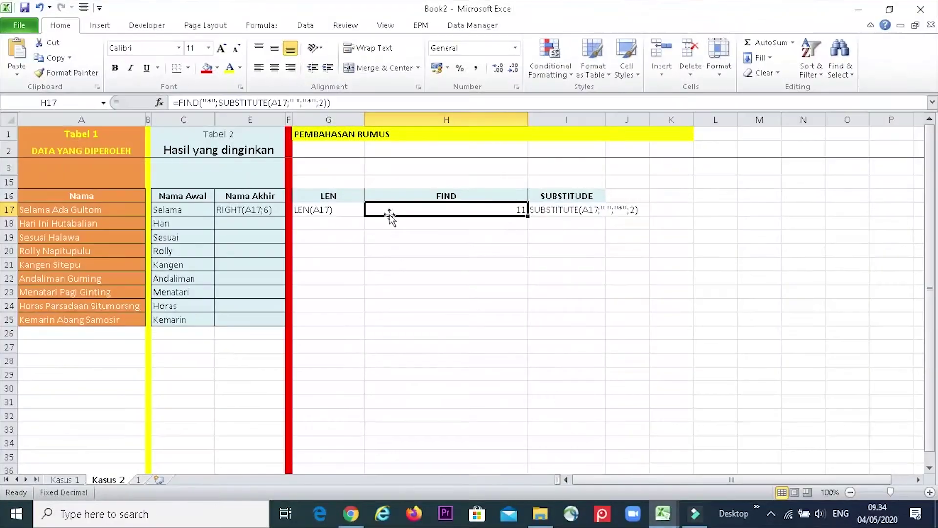
Step: Delete the = so H17 shows its FIND formula as plain text
double_click(390, 217)
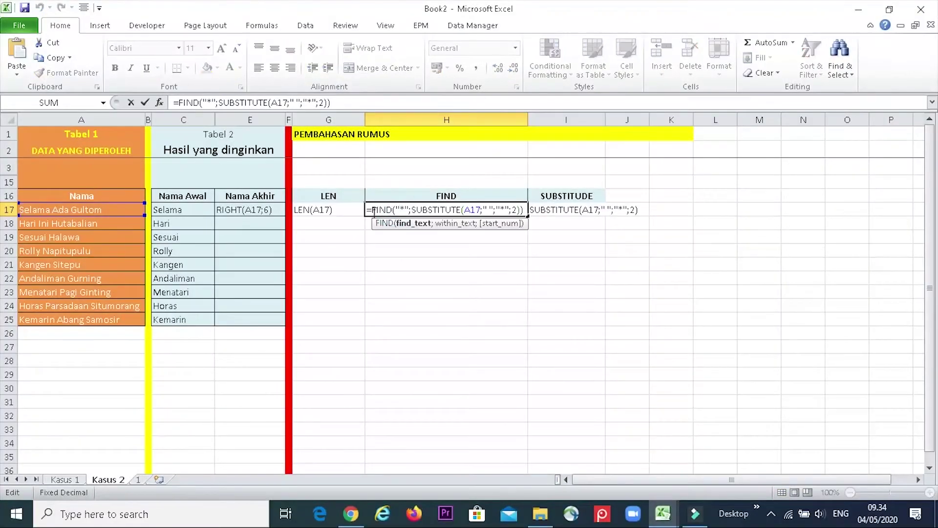
key(Home)
key(Delete)
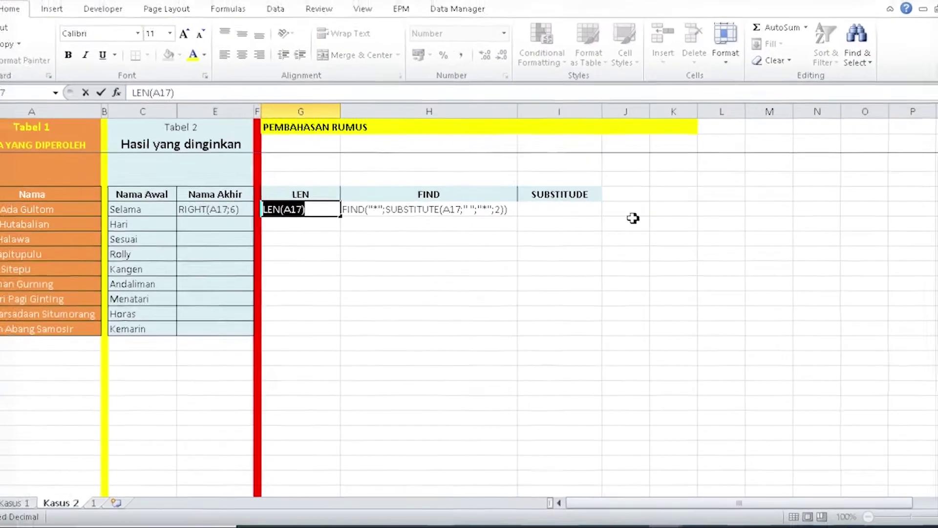
Step: Build =LEN(A17)-FIND("*";SUBSTITUTE(A17;" ";"*";2)) in J17 from the pasted texts
click(630, 213)
text(LEN(A17))
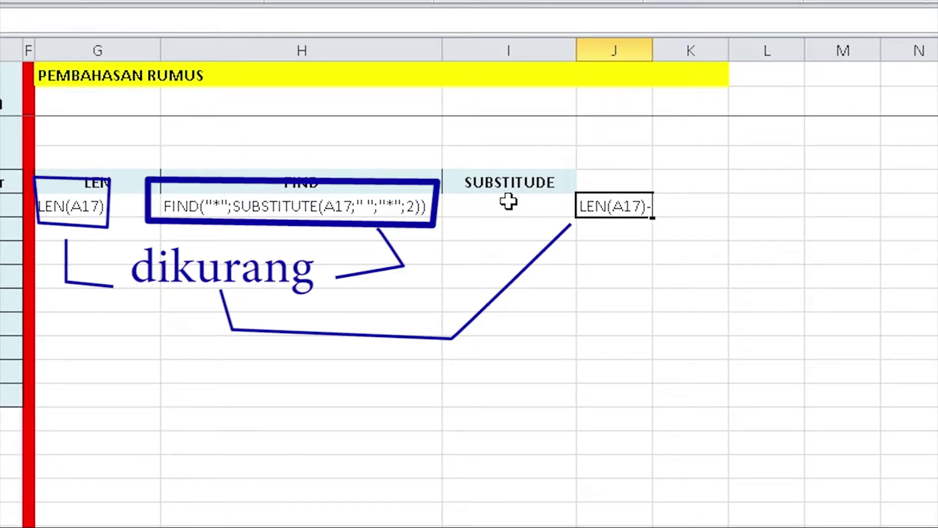
double_click(430, 206)
drag(426, 206, 84, 196)
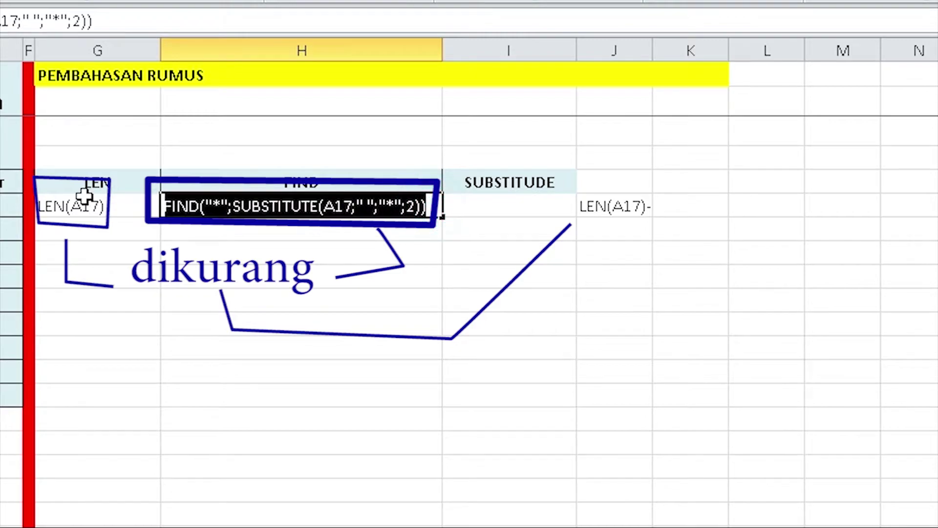
key(ctrl+c)
double_click(643, 205)
key(ctrl+v)
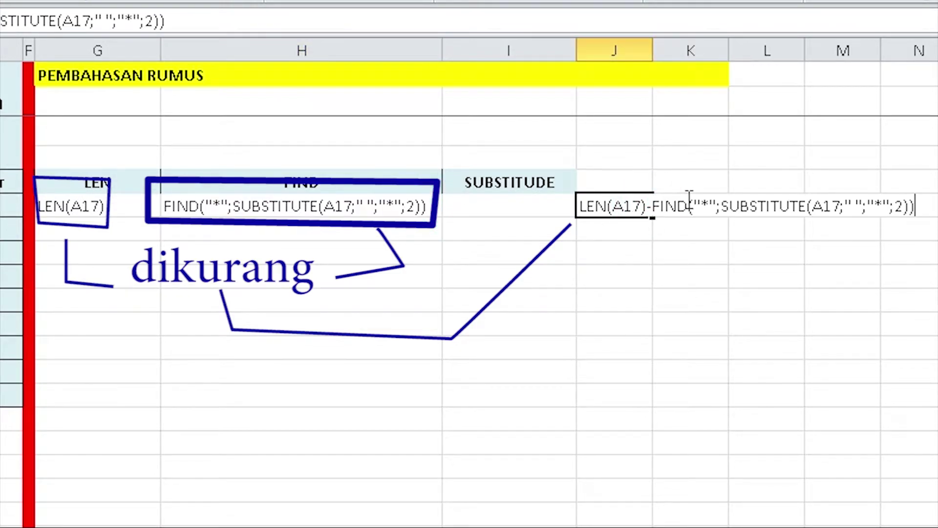
click(581, 204)
key(Return)
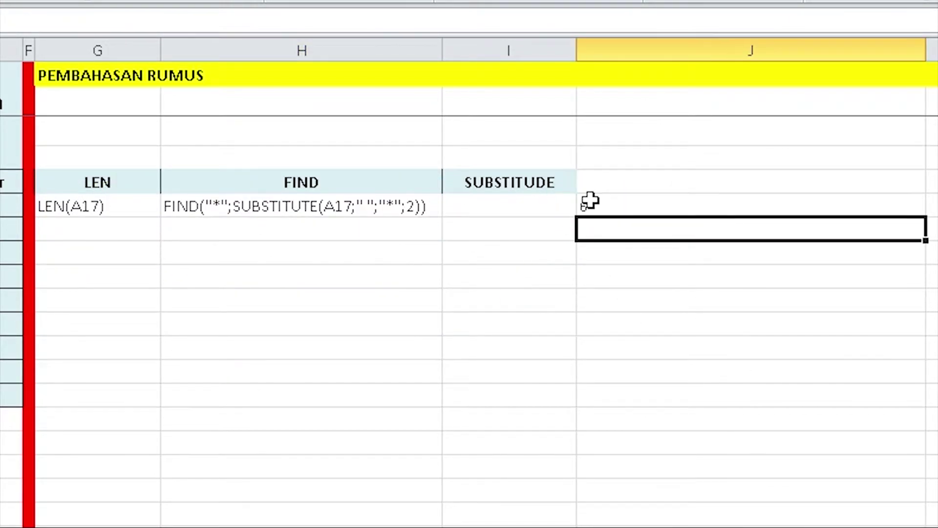
click(619, 206)
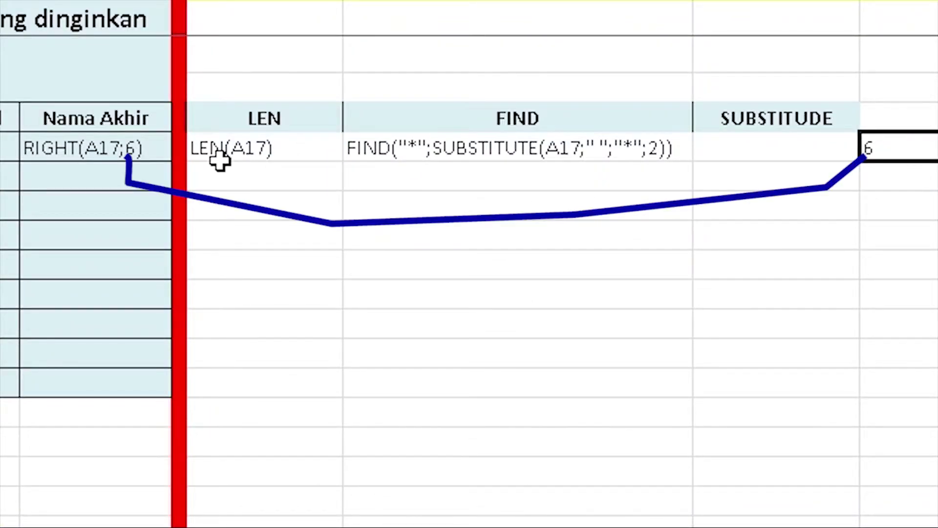
Step: Turn J17's length formula into plain text by deleting its =, and copy that text
double_click(867, 147)
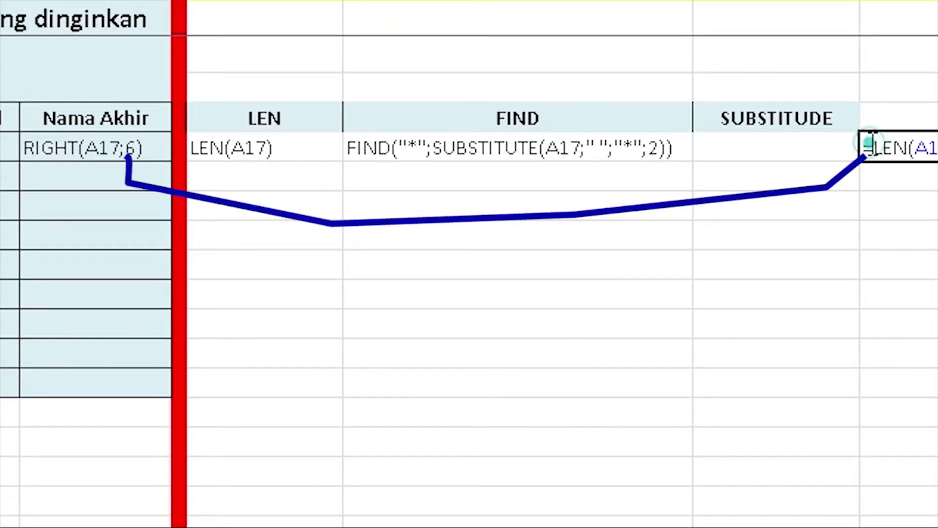
key(BackSpace)
key(Return)
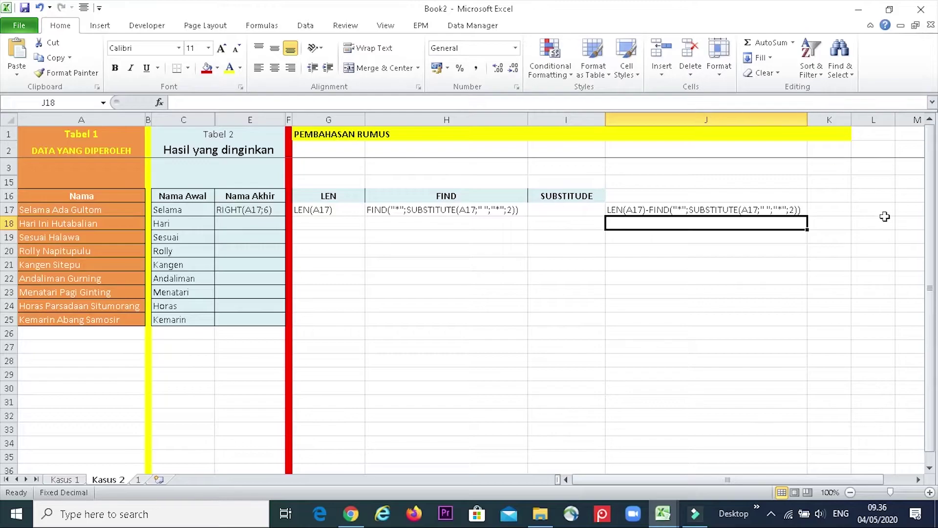
click(868, 208)
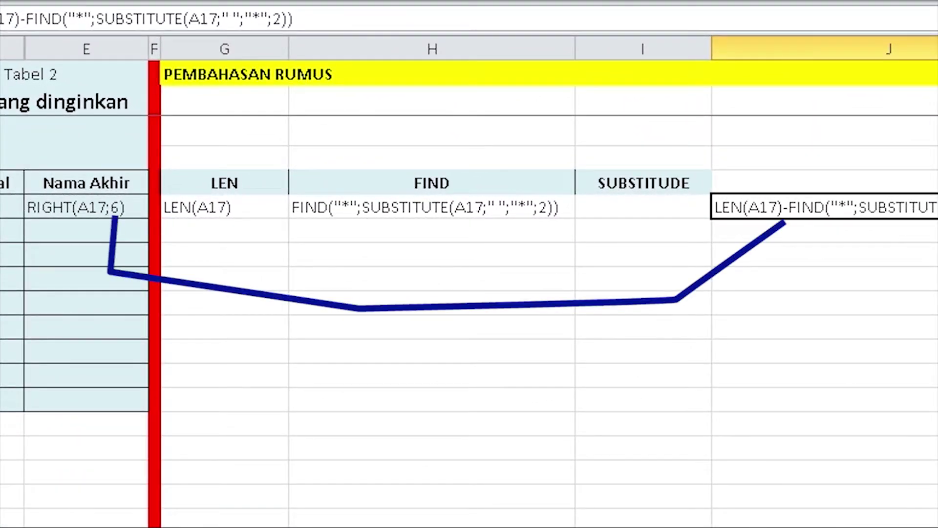
drag(928, 208, 719, 222)
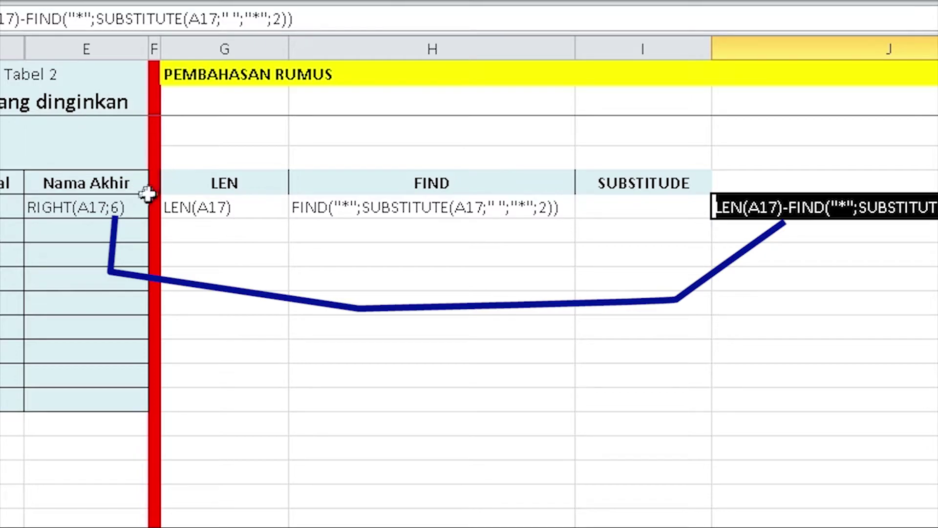
Step: Replace the fixed 6 in E17's RIGHT(A17;6) with the copied LEN/FIND/SUBSTITUTE length expression
double_click(120, 201)
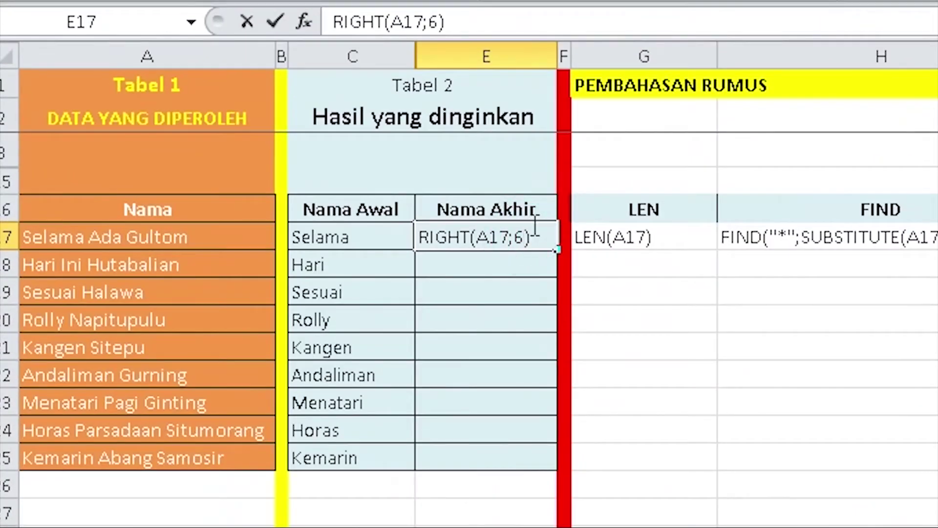
key(BackSpace)
key(ctrl+v)
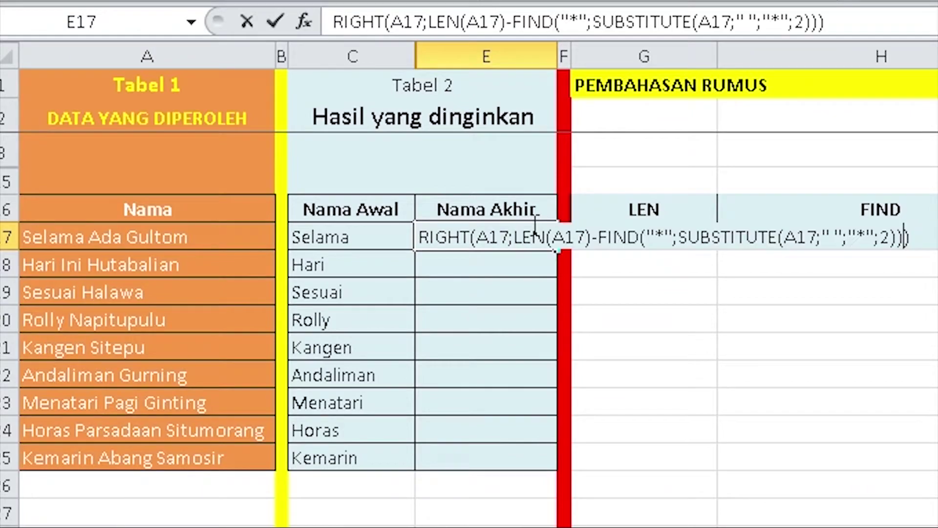
key(Return)
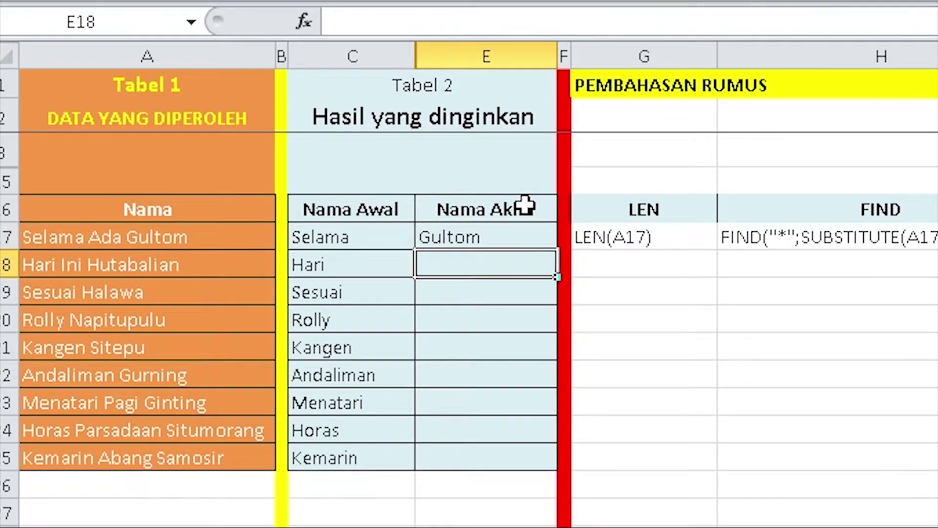
click(503, 237)
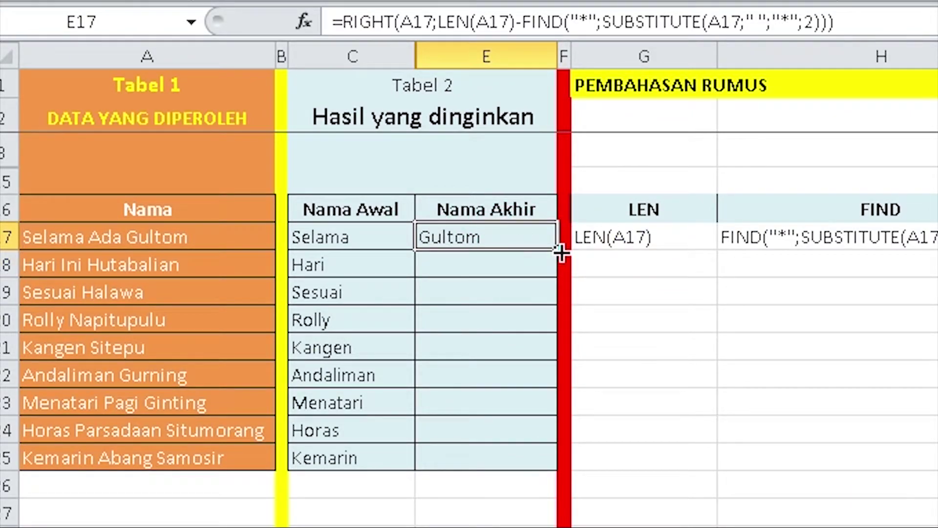
Step: Fill E17's last-name formula down to E25, exposing #VALUE! errors in rows 19–22
drag(559, 253, 559, 459)
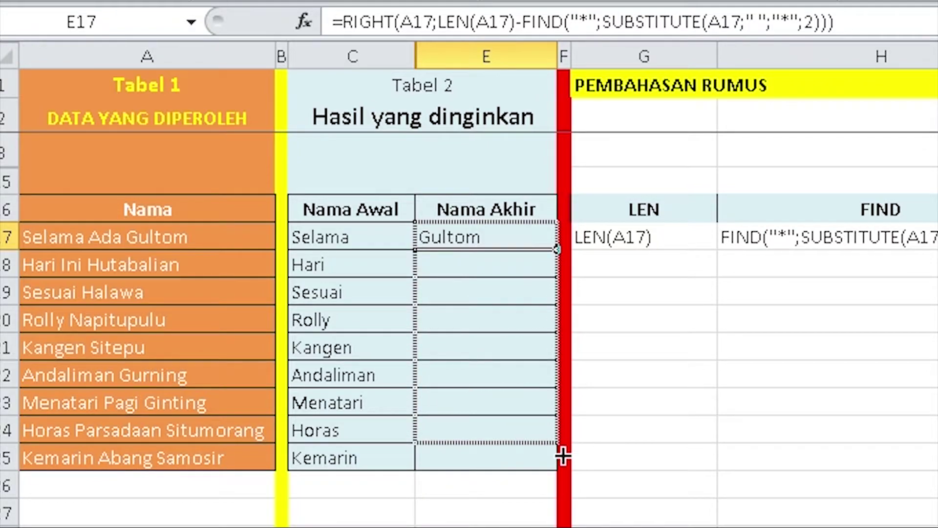
drag(105, 296, 467, 381)
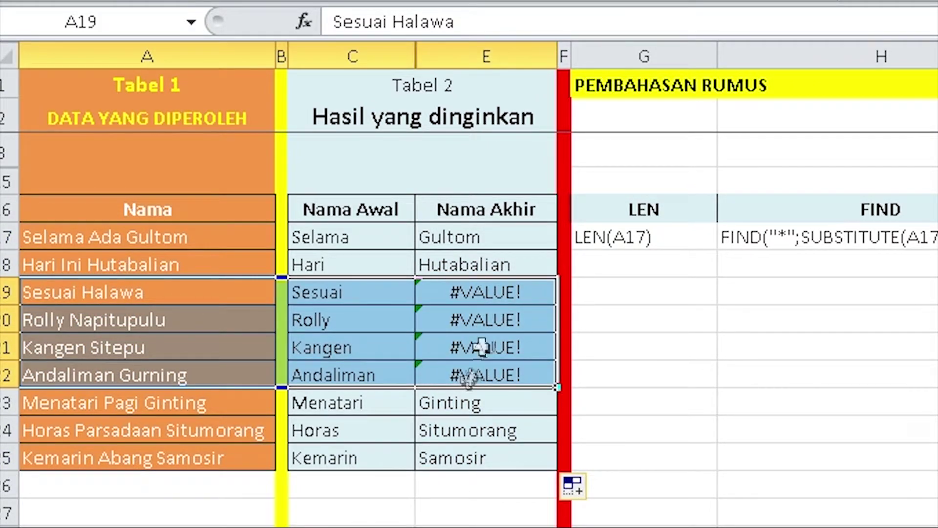
click(459, 236)
key(Up)
key(Left)
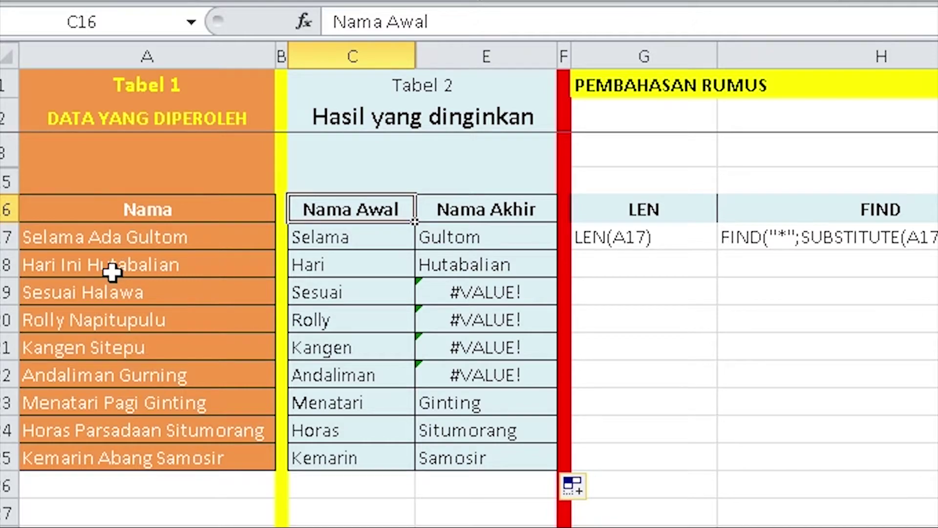
Step: Delete E17's leading = so its formula shows as text, and widen column E to fit
click(452, 233)
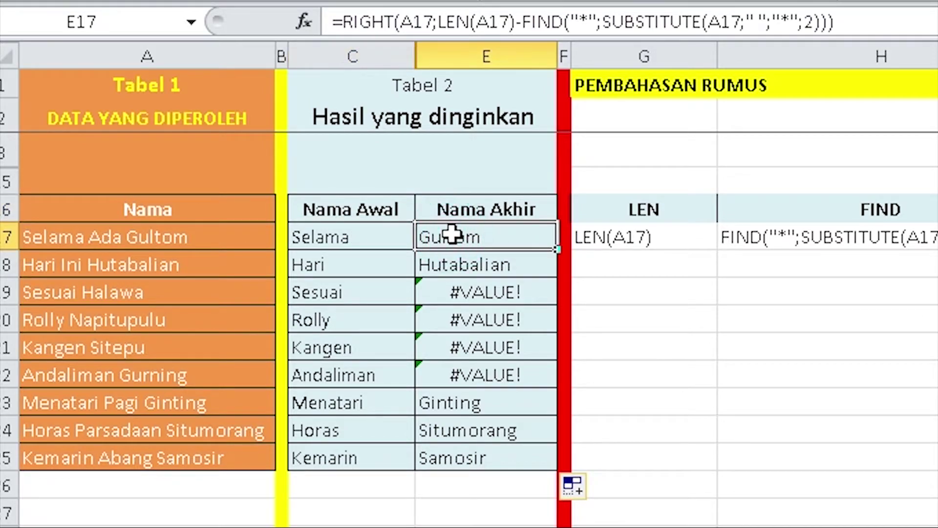
click(346, 22)
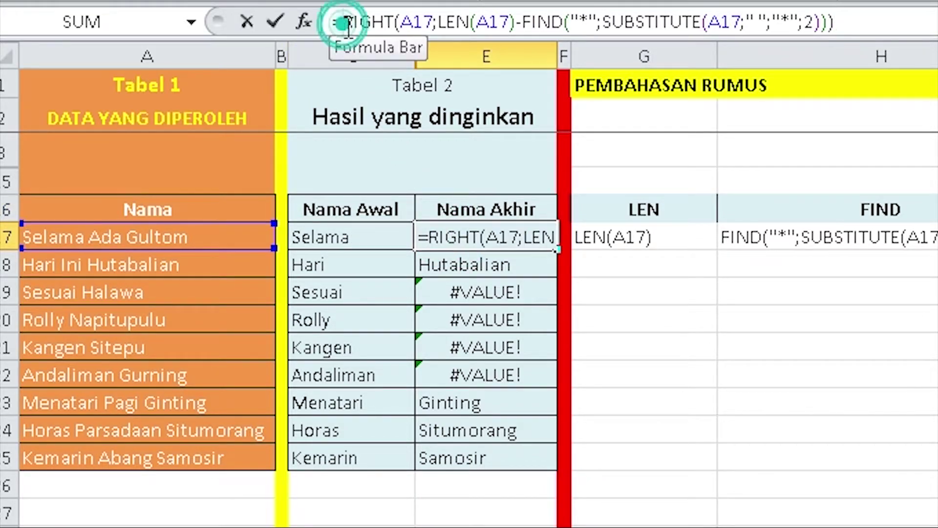
key(BackSpace)
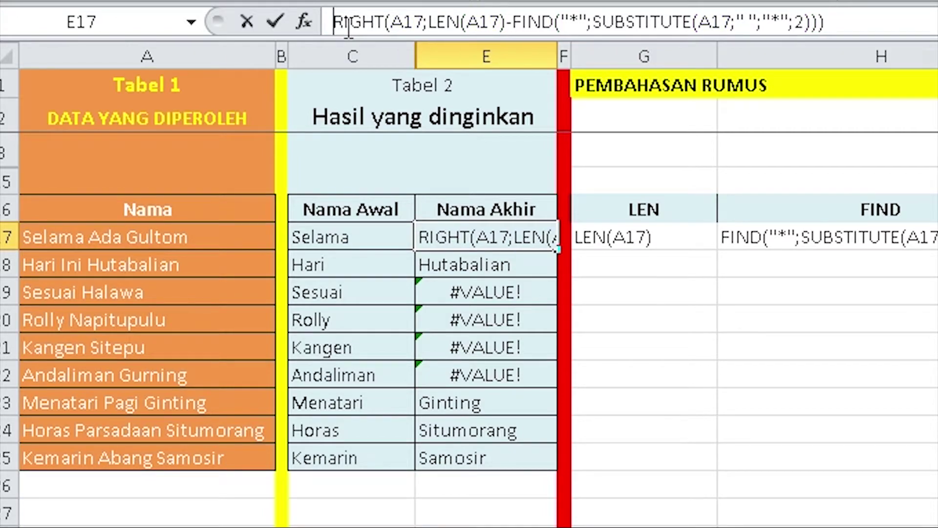
key(Return)
double_click(552, 56)
click(687, 294)
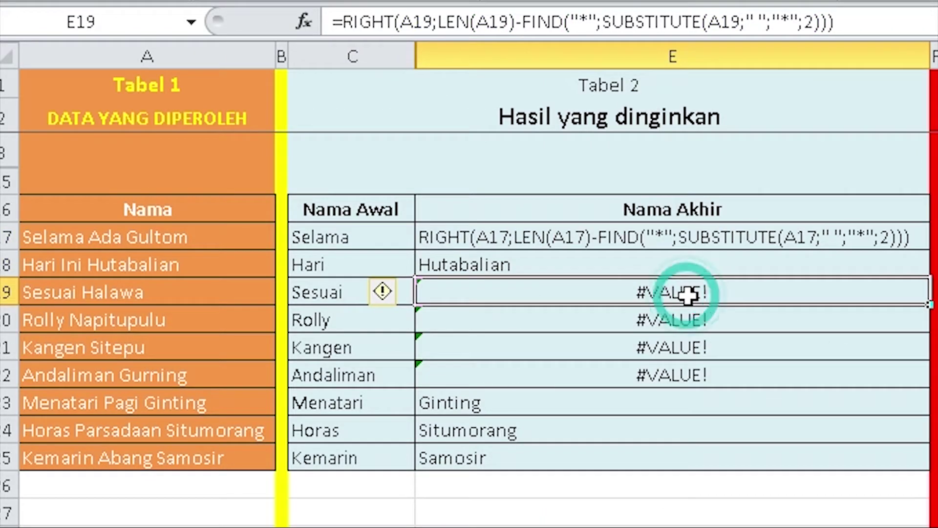
mouse_move(159, 292)
mouse_down()
mouse_move(232, 351)
mouse_move(243, 376)
mouse_move(755, 384)
mouse_up()
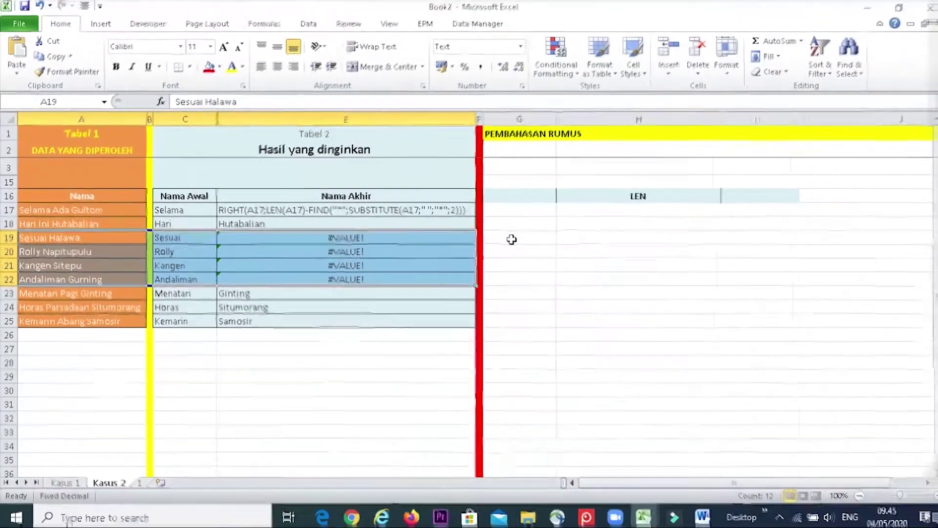
Step: Enter =RIGHT(A19;6) in G19, then remove the = so it displays as text
click(505, 238)
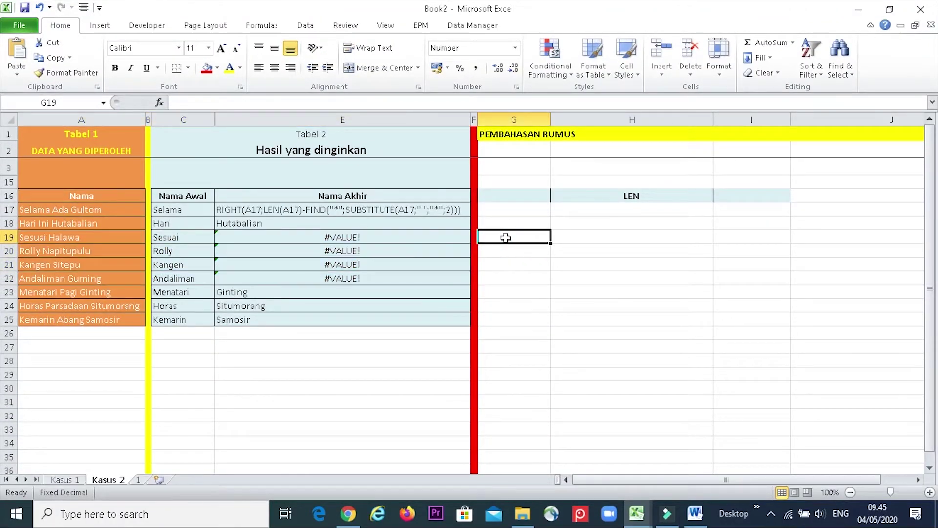
text(=)
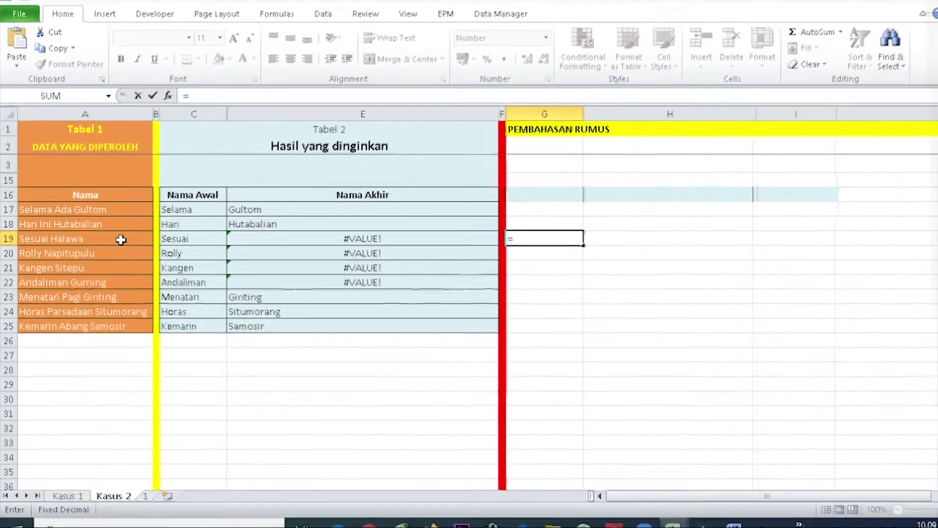
text(RIGHT)
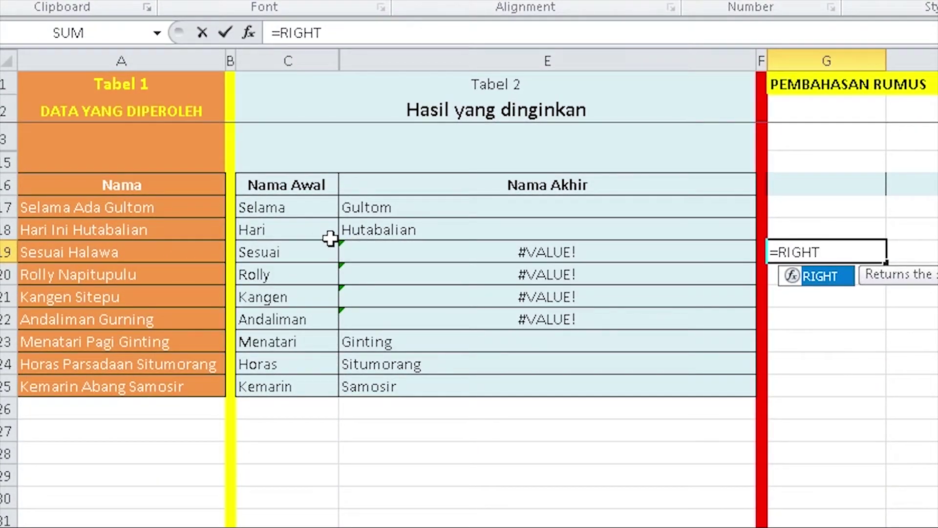
text(()
click(167, 251)
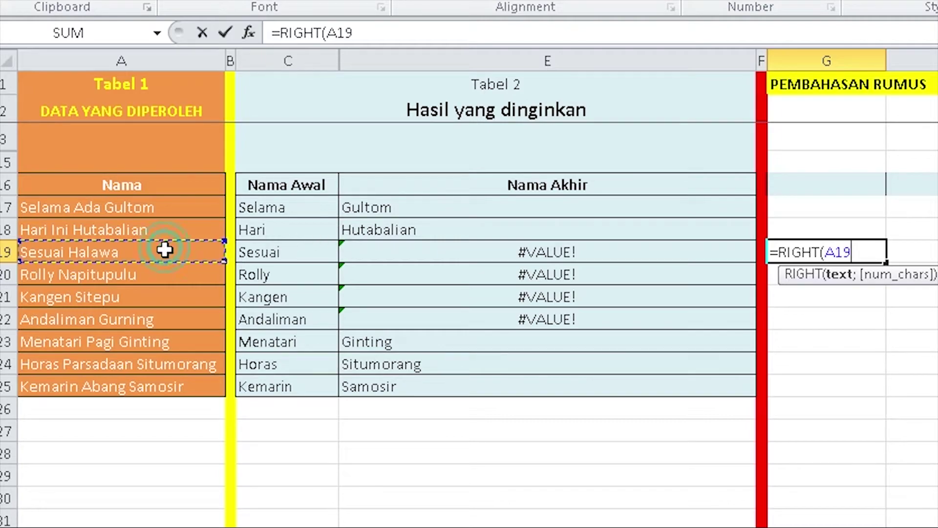
text(;6)
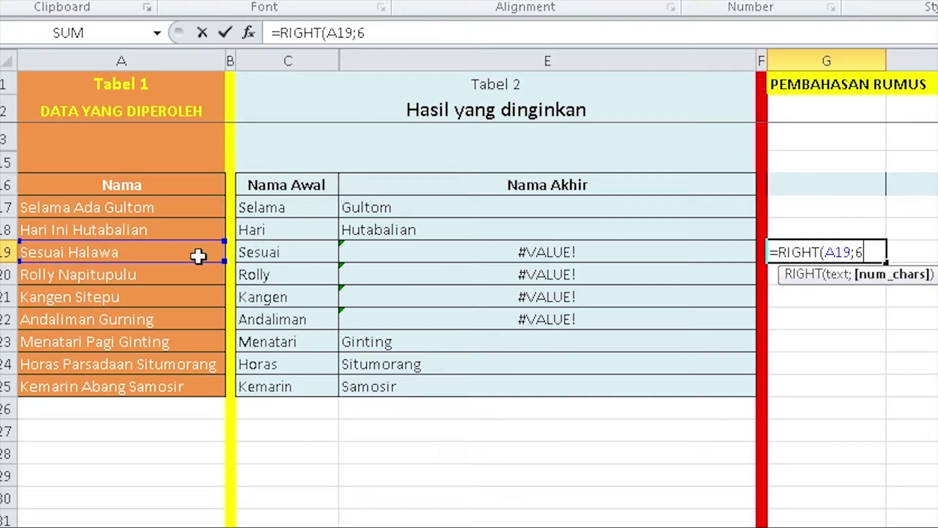
text())
key(Return)
key(Up)
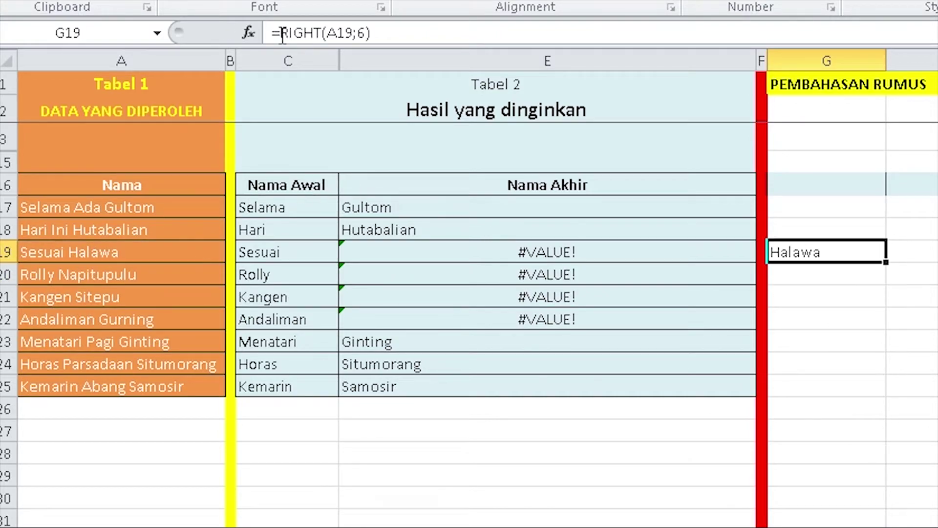
click(283, 36)
key(BackSpace)
key(Return)
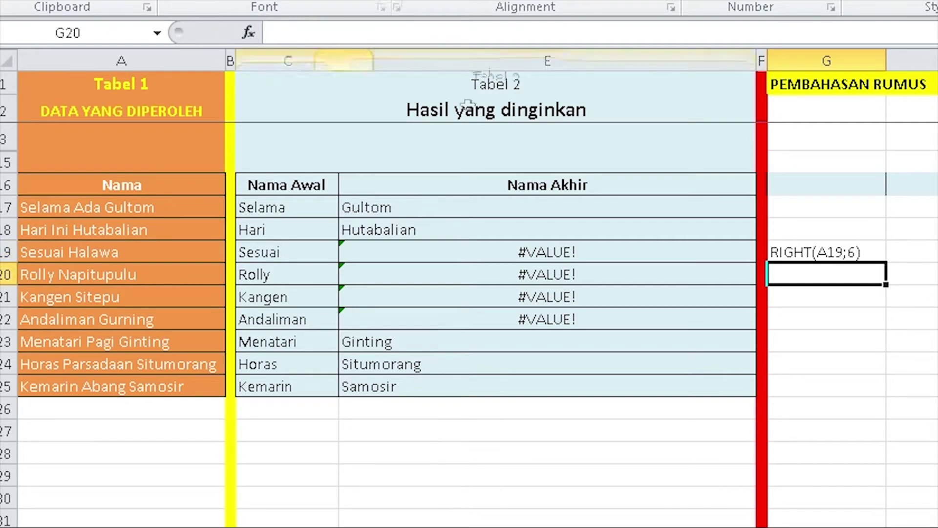
double_click(861, 252)
drag(849, 252, 862, 252)
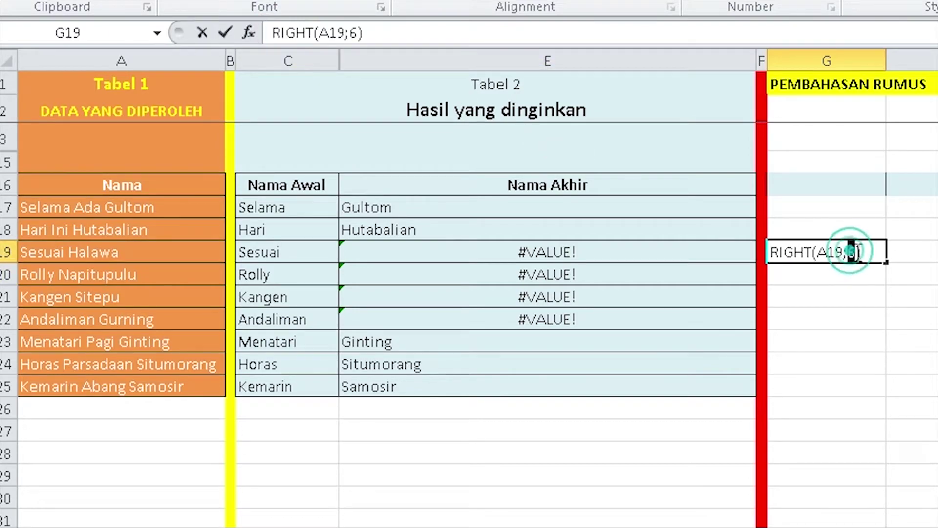
click(856, 251)
Step: Enter =LEN(A19) in H19, returning 13 characters
key(Tab)
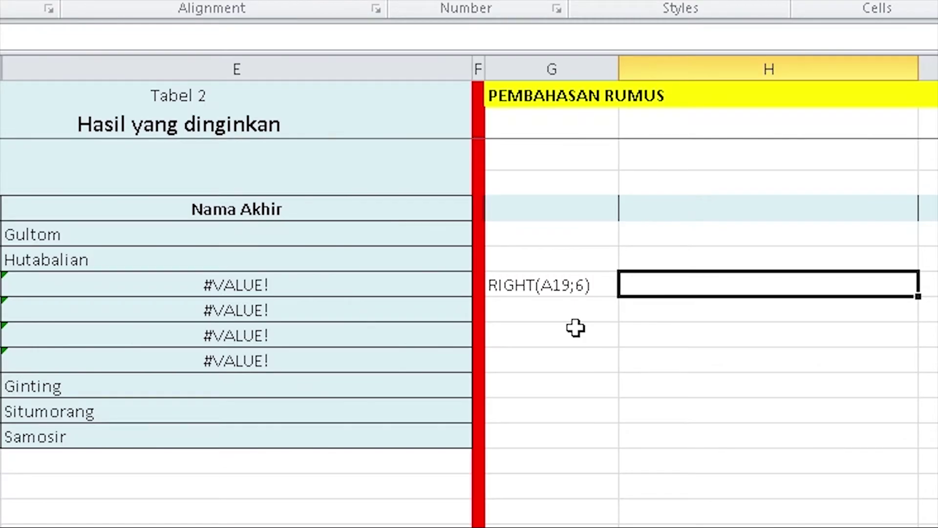
text(=LEN)
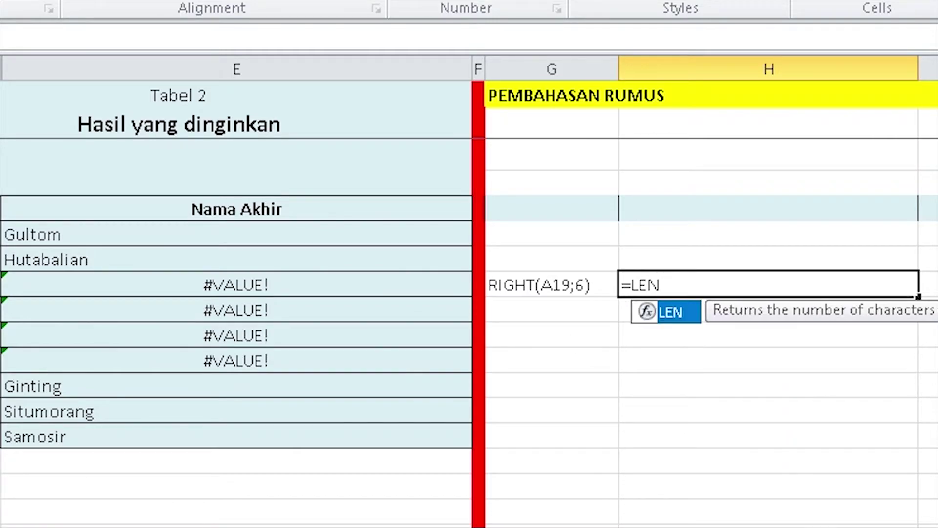
text(()
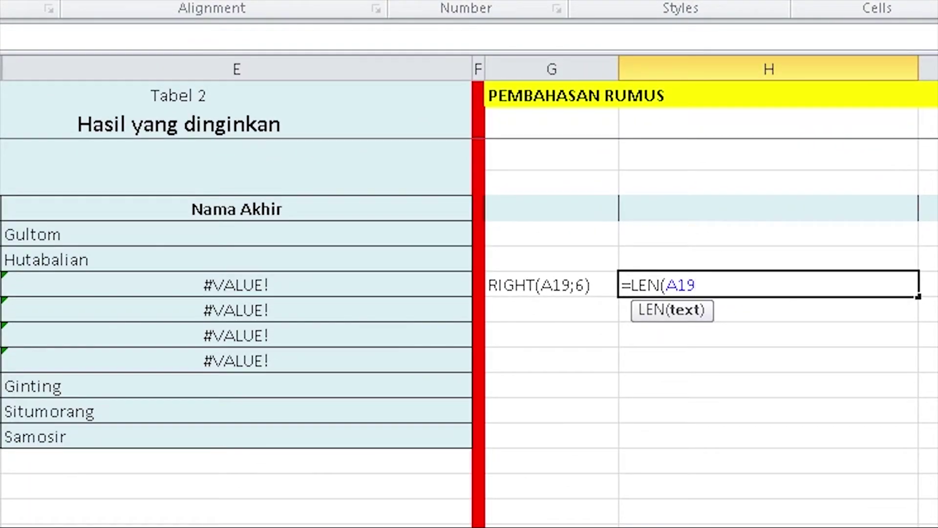
key(Return)
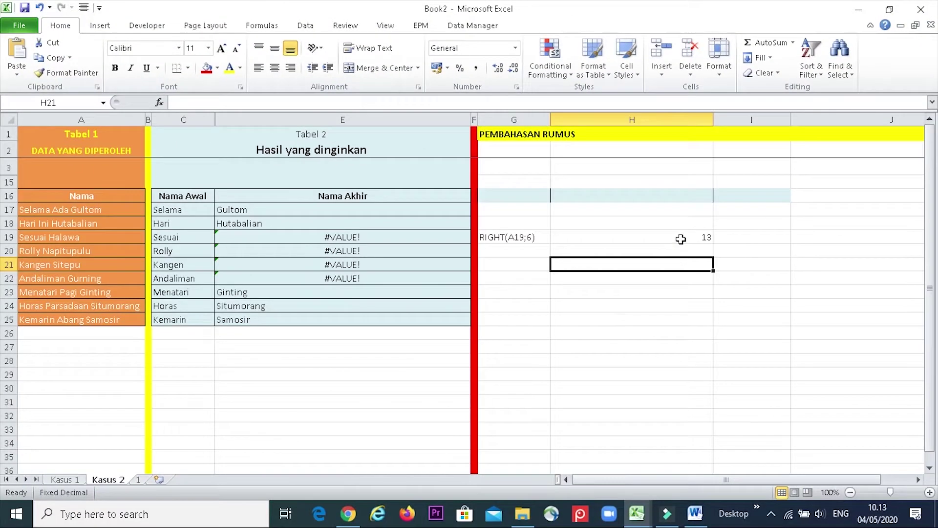
click(681, 237)
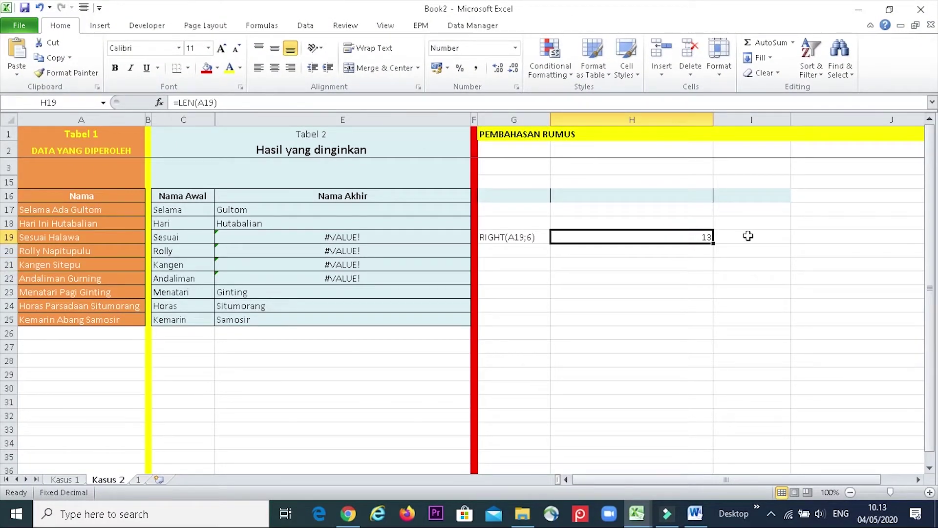
click(748, 236)
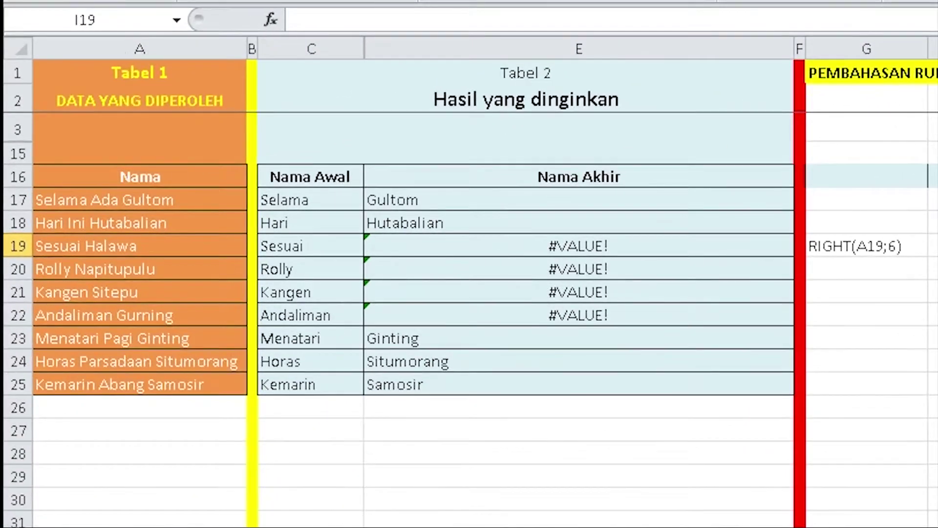
Step: Reuse C19's LEFT(A19;FIND(" ";A19)) as a formula in I19 to return the first name
click(186, 237)
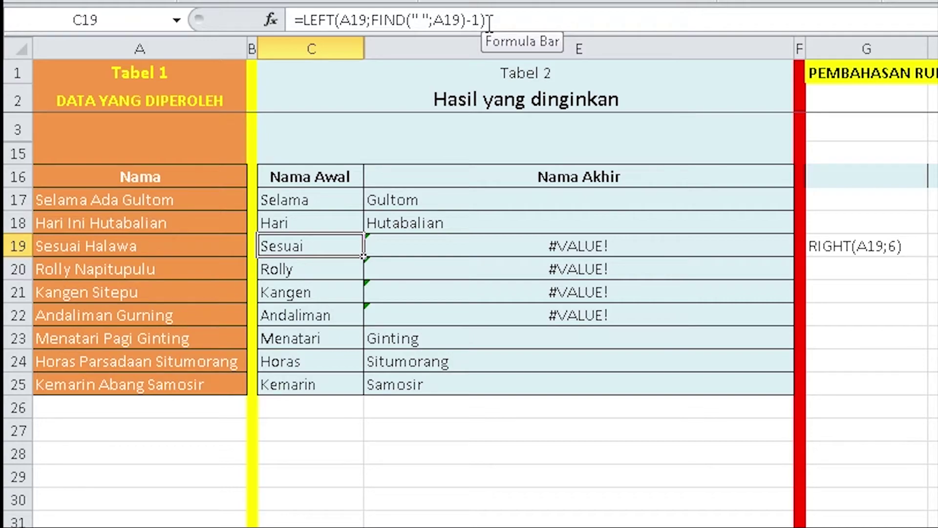
drag(305, 14, 445, 14)
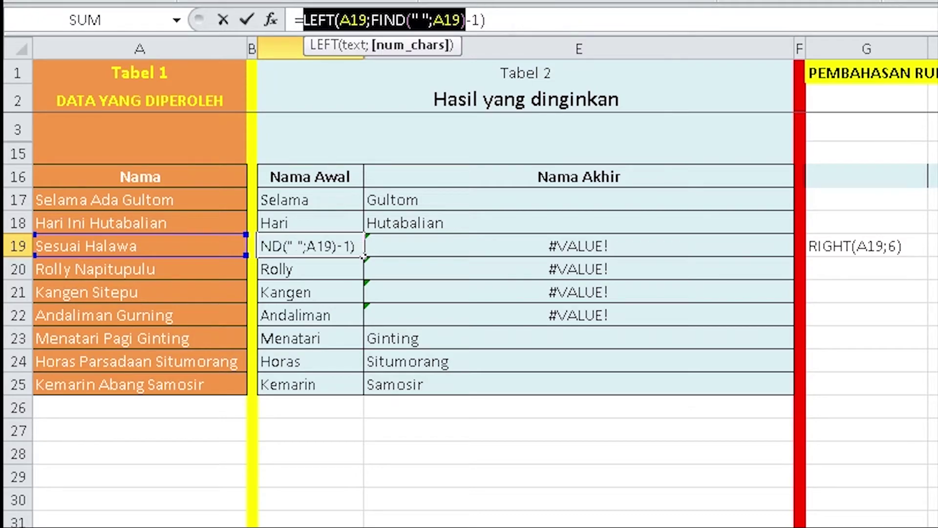
key(Return)
click(737, 236)
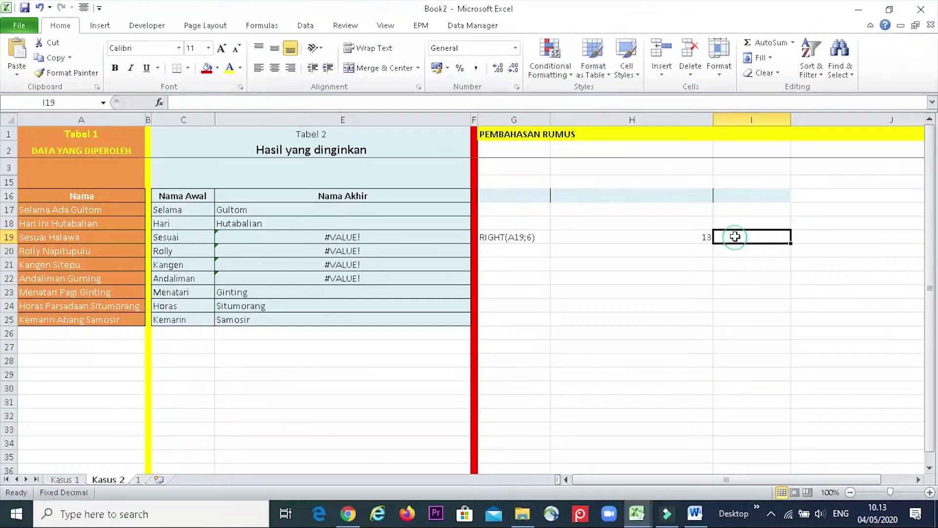
text(LEFT(A19;FIND(" ";A19))
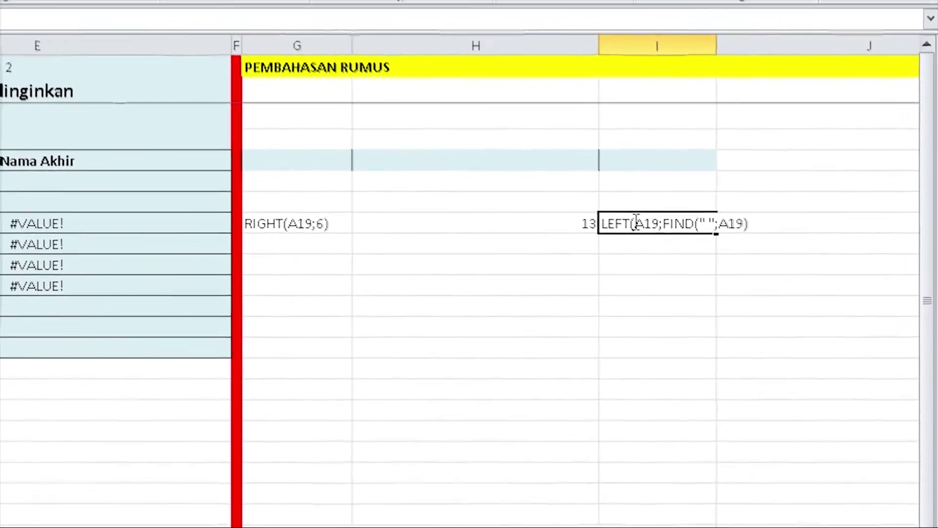
text())
key(Return)
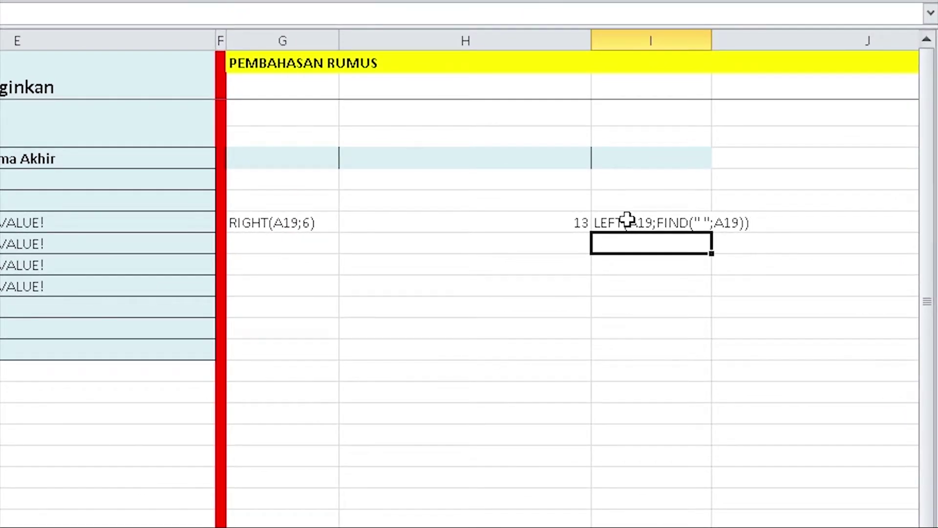
double_click(629, 220)
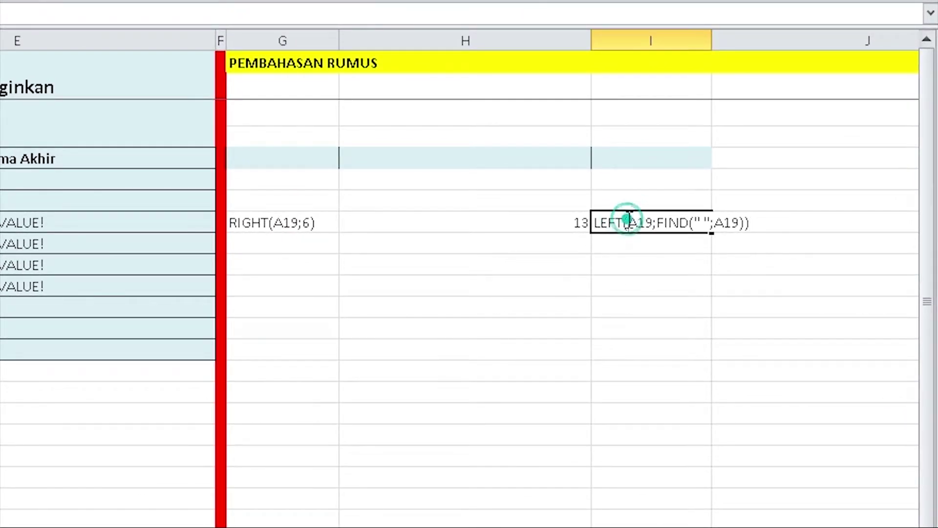
text(=)
key(Return)
click(597, 221)
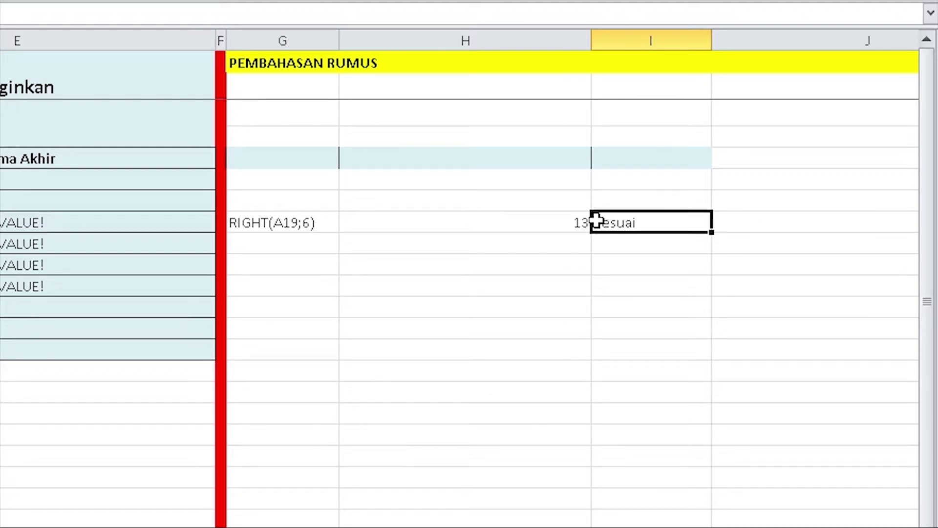
Step: Wrap I19's formula in LEN so it gives the first-name length
key(F2)
key(Left)
key(Left)
key(Left)
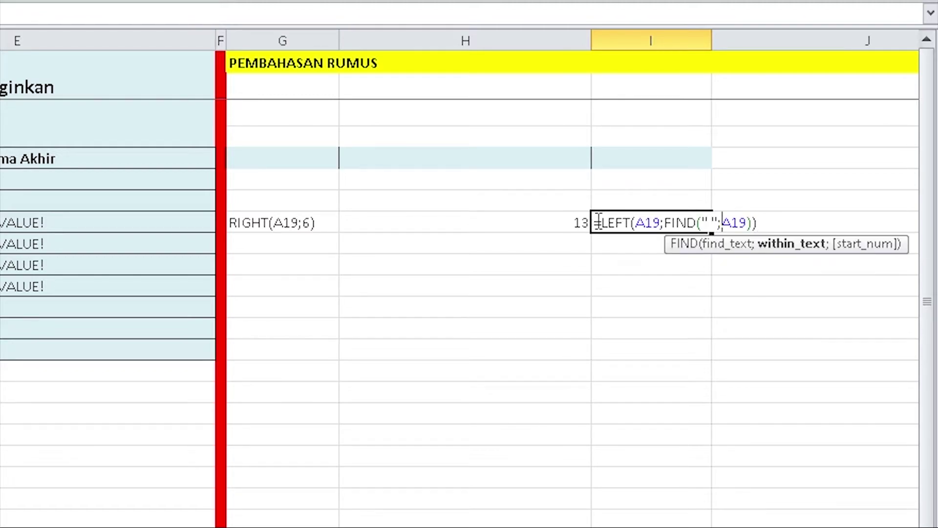
key(Left)
key(Left)
key(Left)
key(Left)
key(Left)
key(Left)
key(Left)
key(Left)
key(Left)
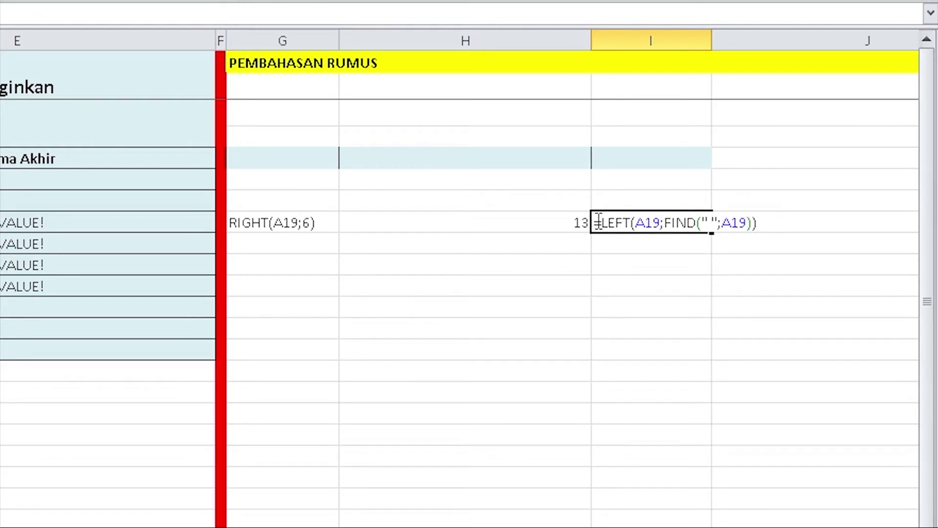
text(LEN()
key(Right)
key(Right)
key(Right)
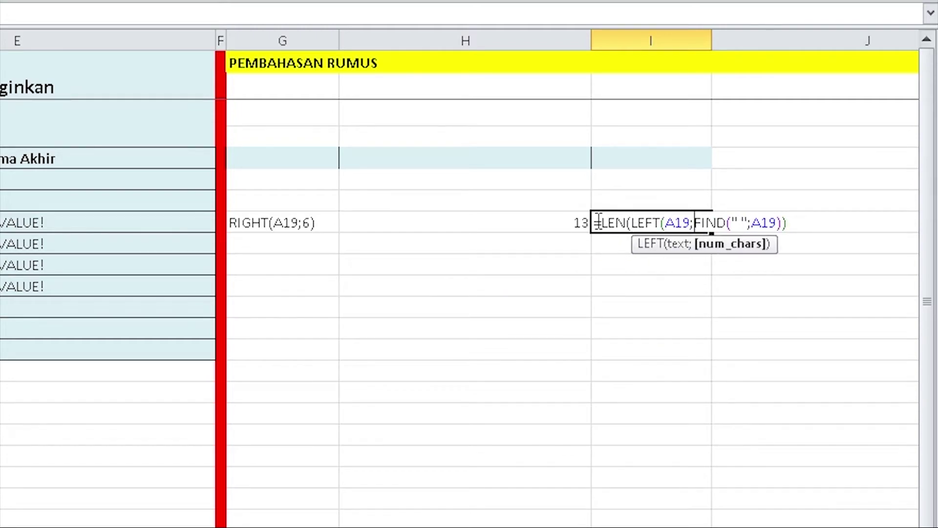
key(Right)
key(Right)
key(Right)
key(End)
text())
key(Return)
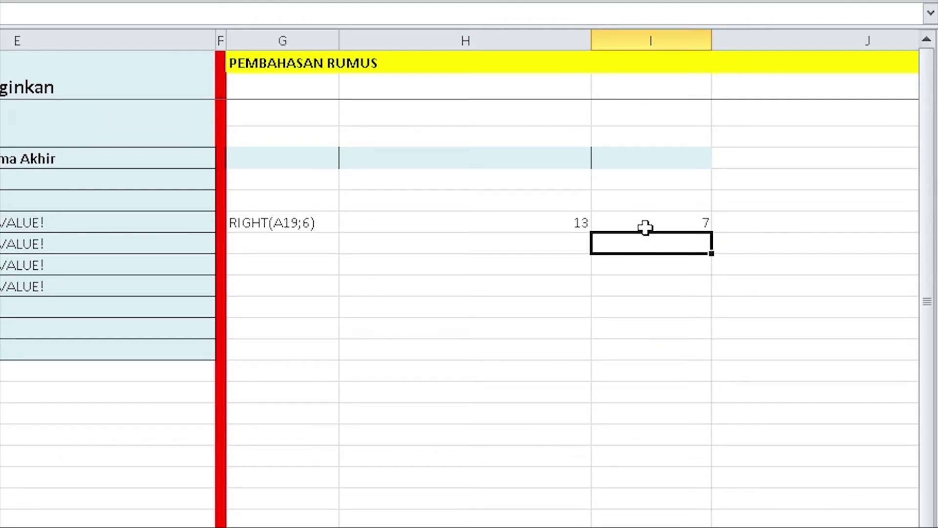
Step: Narrow columns H and I and review H19's =LEN(A19) formula
click(645, 225)
click(562, 222)
key(Right)
key(Right)
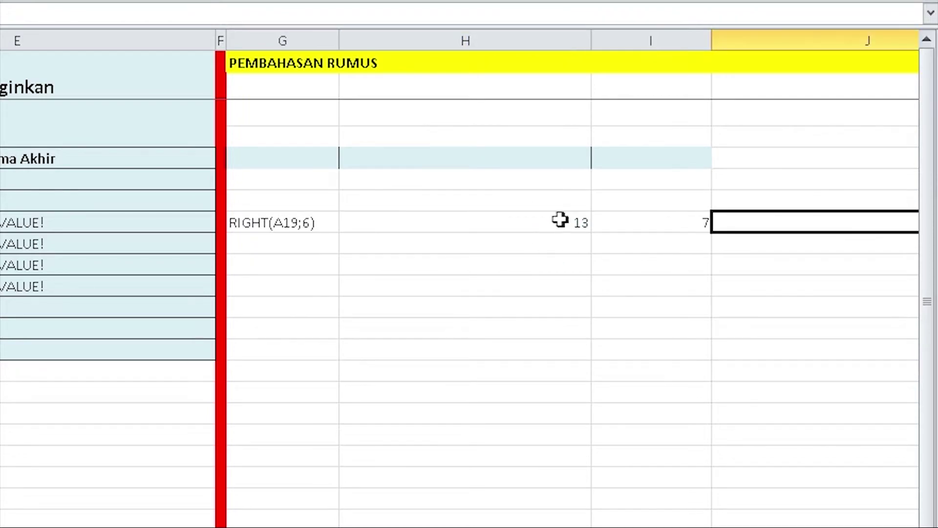
click(498, 222)
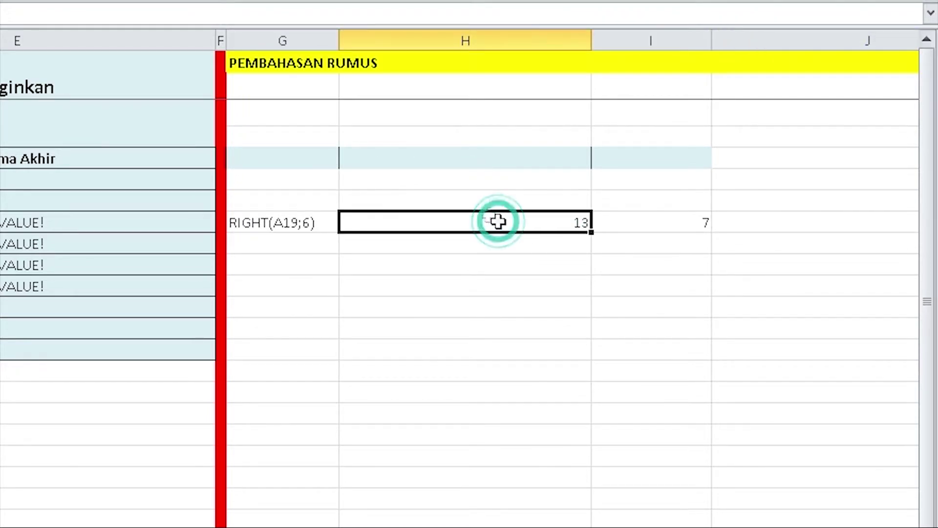
drag(587, 43, 454, 43)
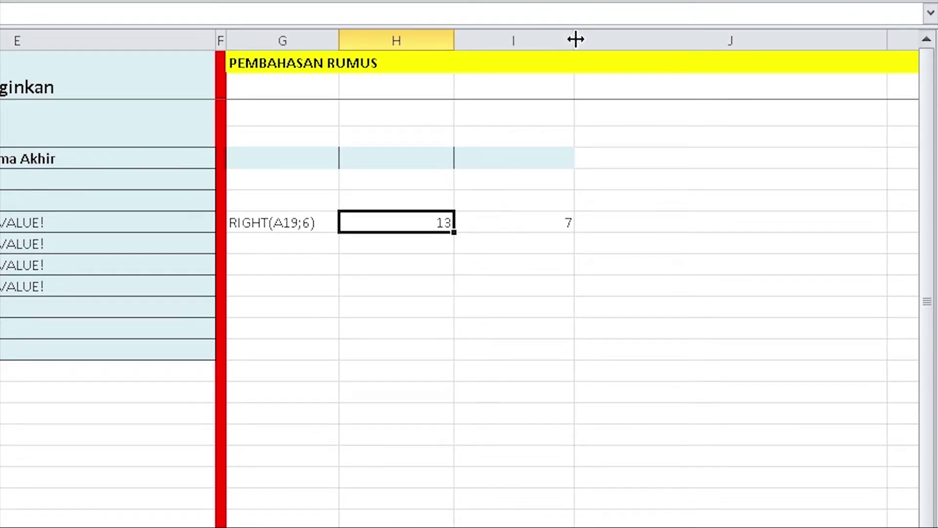
drag(575, 41, 520, 43)
click(554, 221)
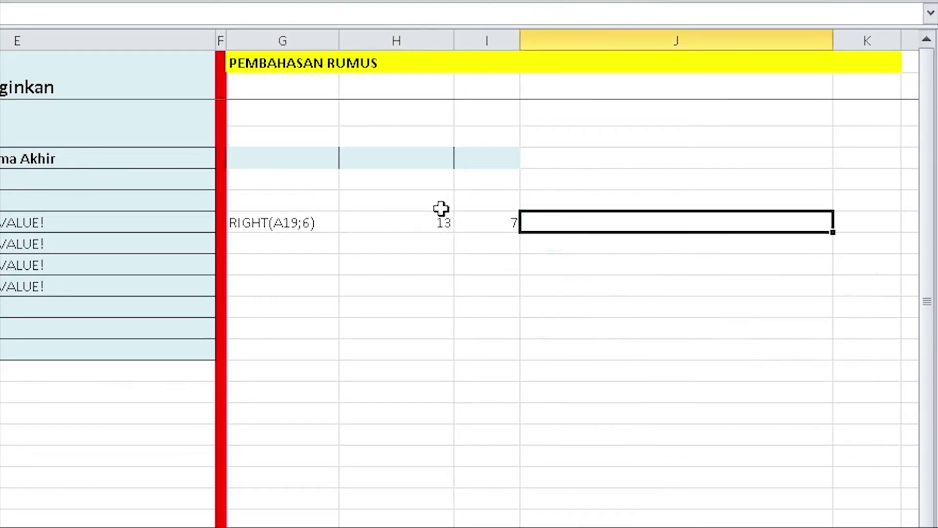
click(421, 222)
key(F2)
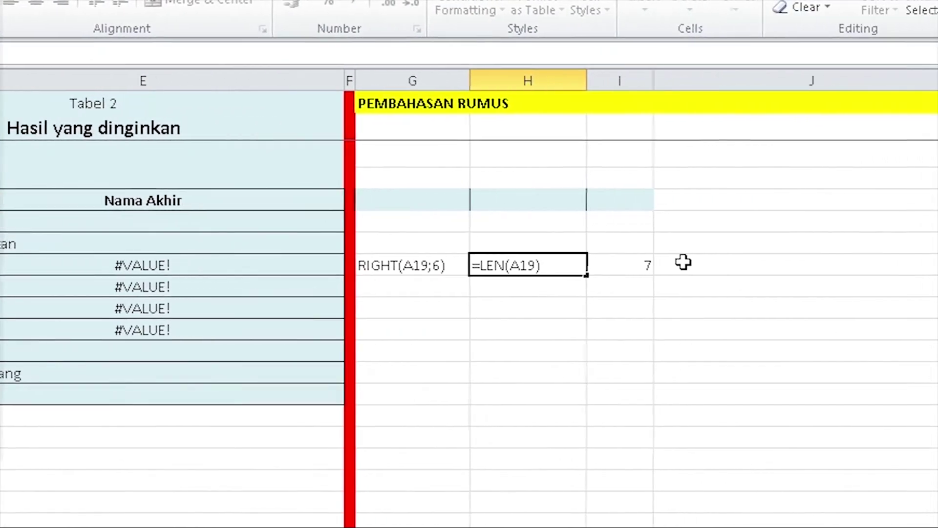
key(Return)
Step: Build =LEN(A19)-LEN(LEFT(A19;FIND(" ";A19))) in J19, returning 6
click(663, 261)
text(LEN(A19))
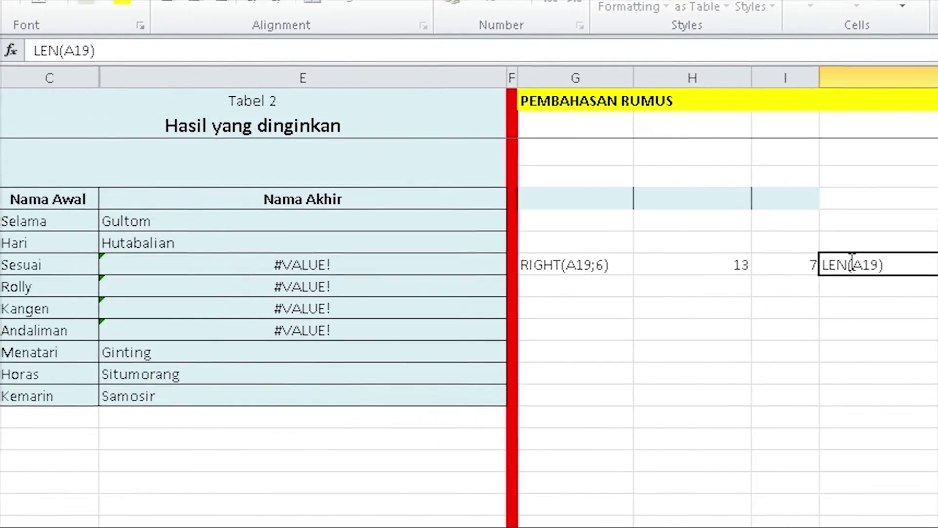
key(Return)
click(601, 265)
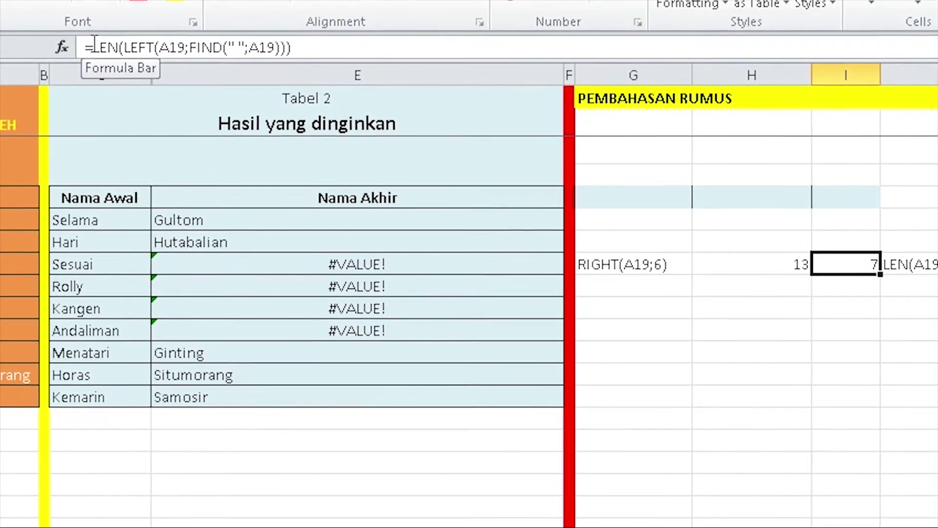
drag(87, 47, 308, 48)
key(ctrl+c)
key(Return)
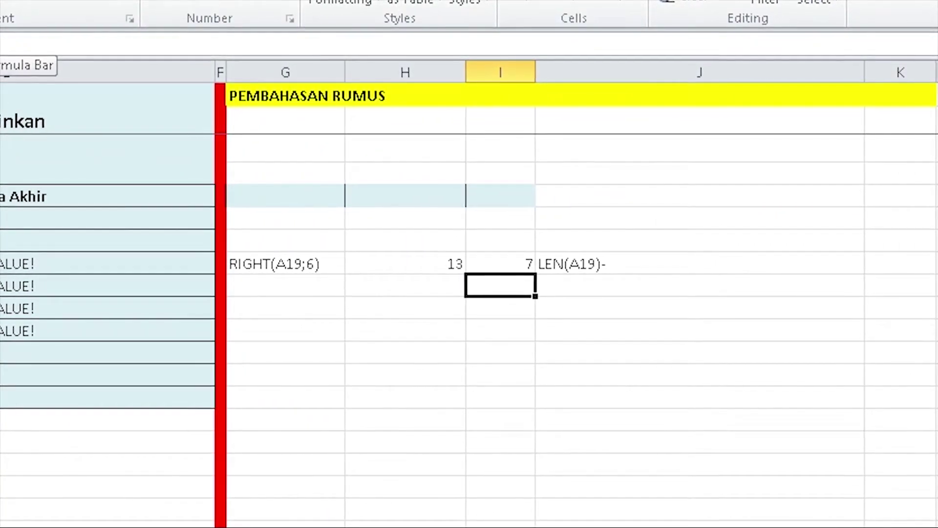
double_click(668, 264)
key(ctrl+v)
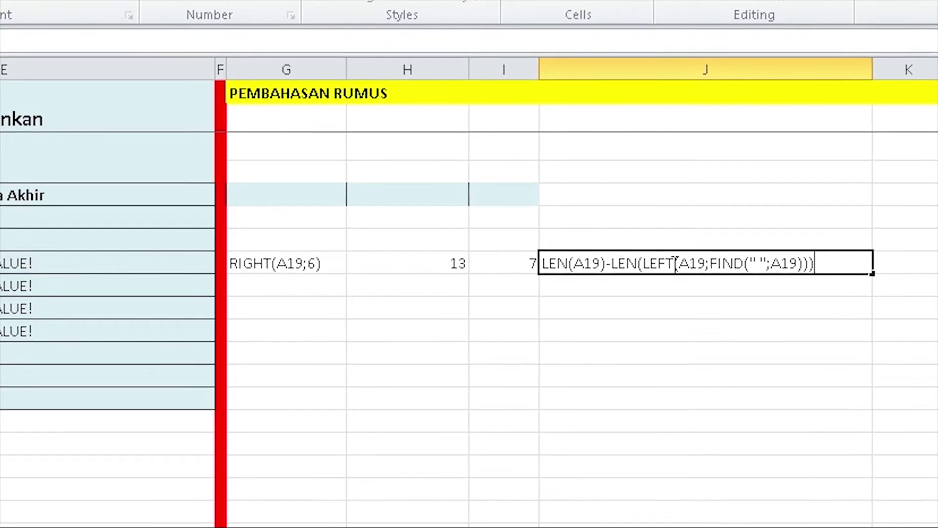
key(Home)
text(=)
key(Return)
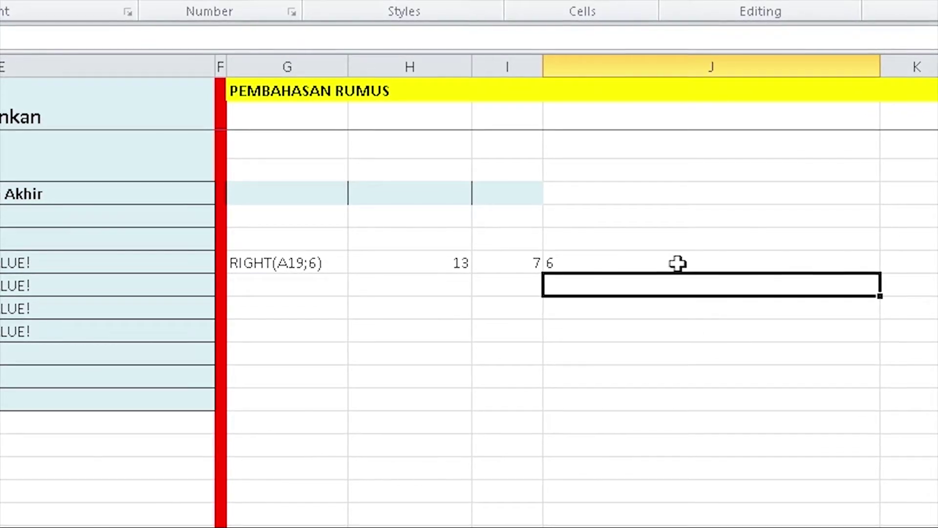
Step: Remove J19's leading = to keep the length expression as text and copy it
click(676, 262)
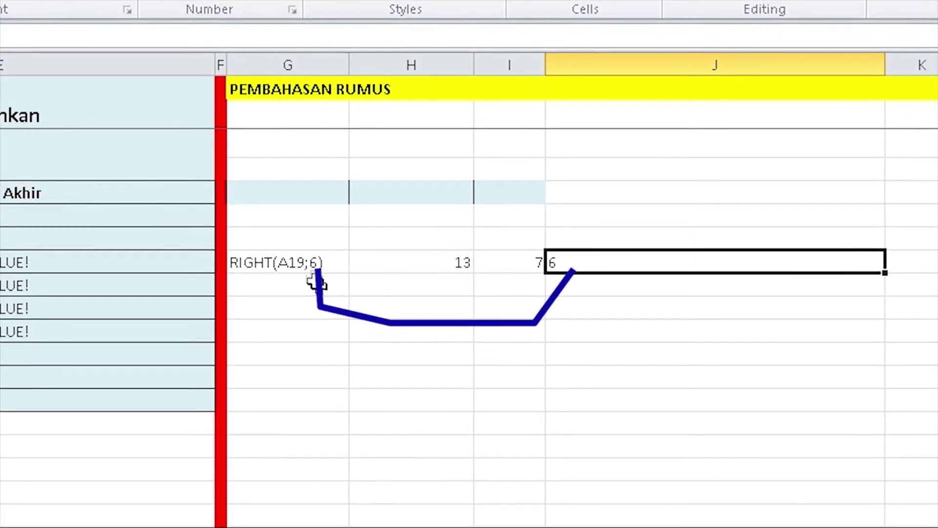
double_click(750, 258)
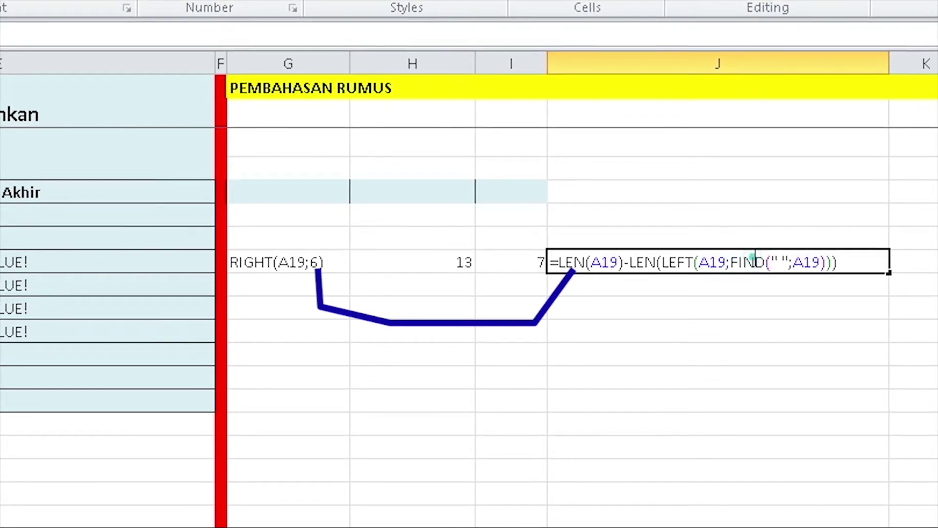
click(561, 255)
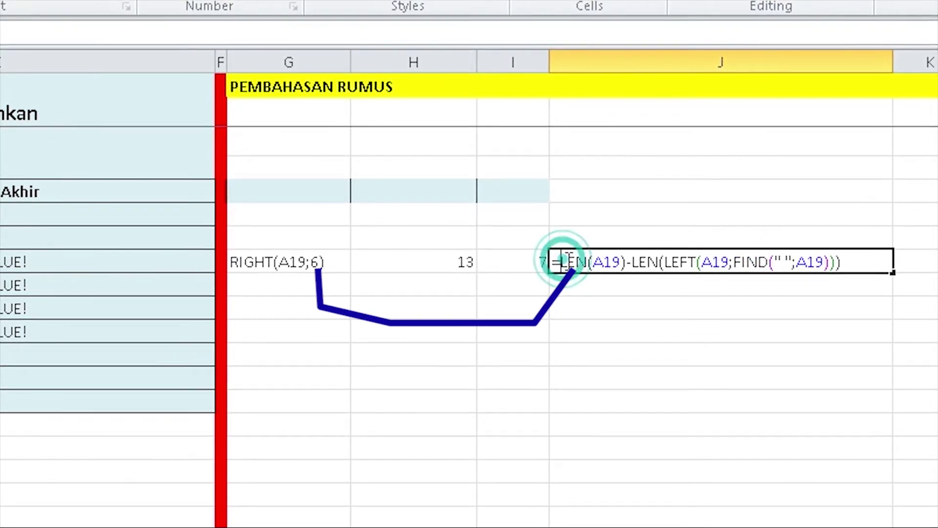
key(BackSpace)
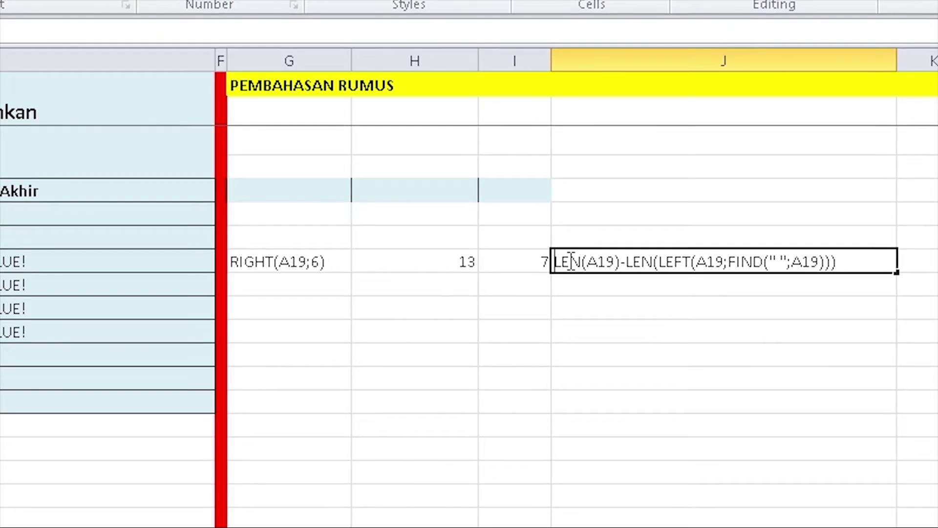
key(End)
key(shift+Home)
key(ctrl+c)
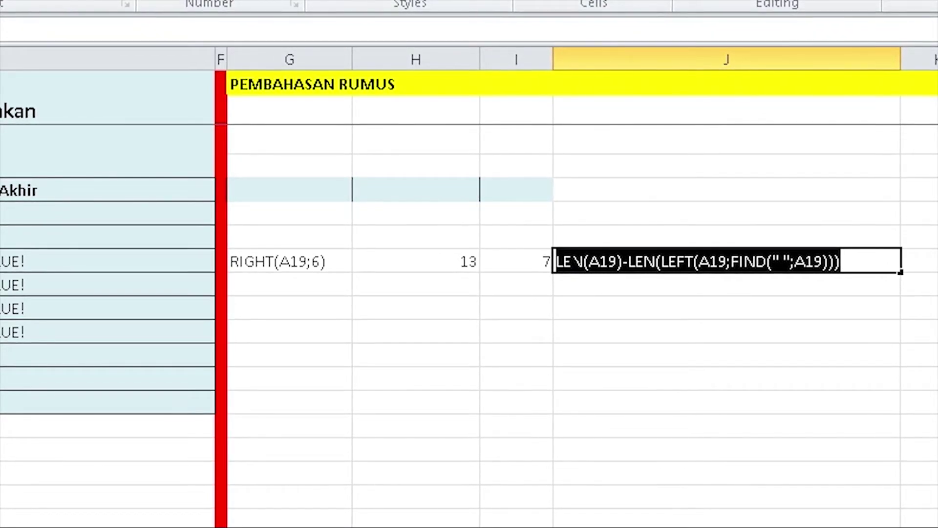
key(Return)
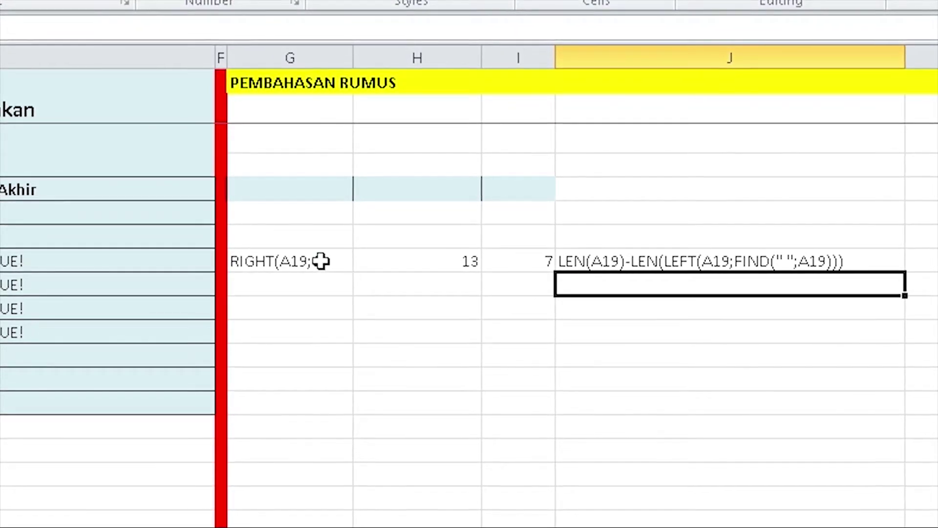
Step: Replace the 6 in G19's RIGHT(A19;6) with the copied length expression, returning the last name
double_click(323, 262)
key(BackSpace)
key(ctrl+v)
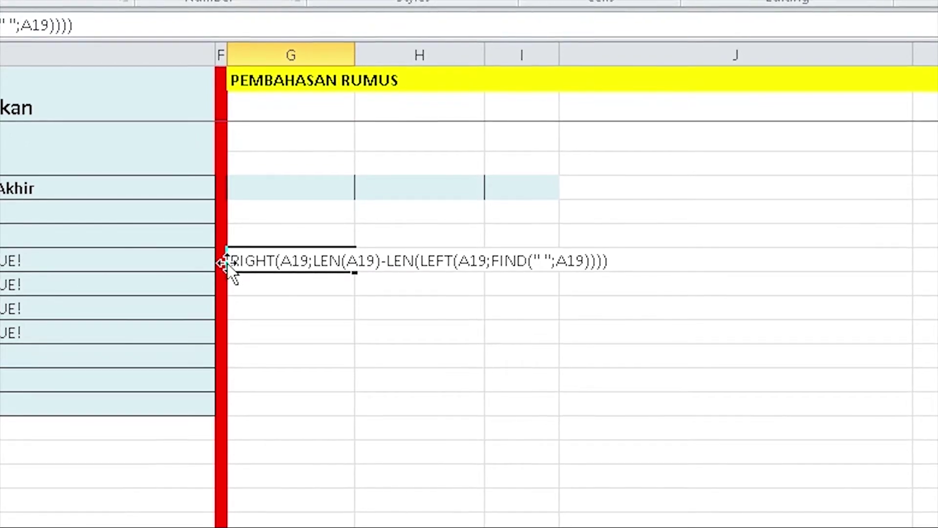
key(Return)
click(491, 238)
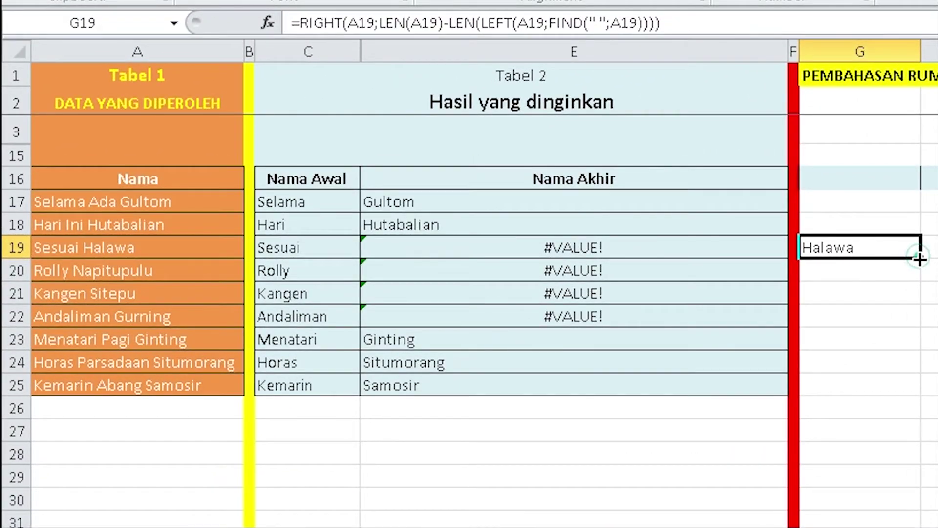
Step: Fill G19's RIGHT formula down to G22, then delete G19's leading = to show it as text
drag(919, 257, 921, 317)
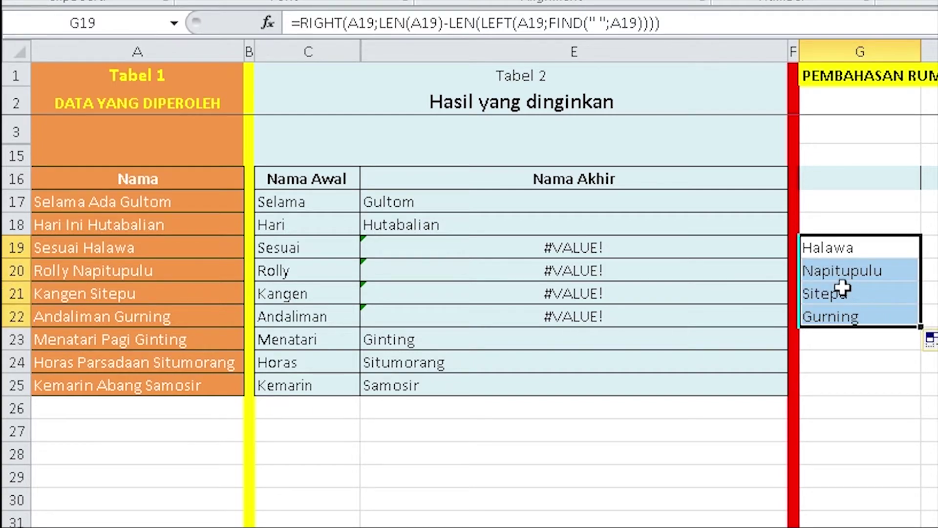
click(836, 246)
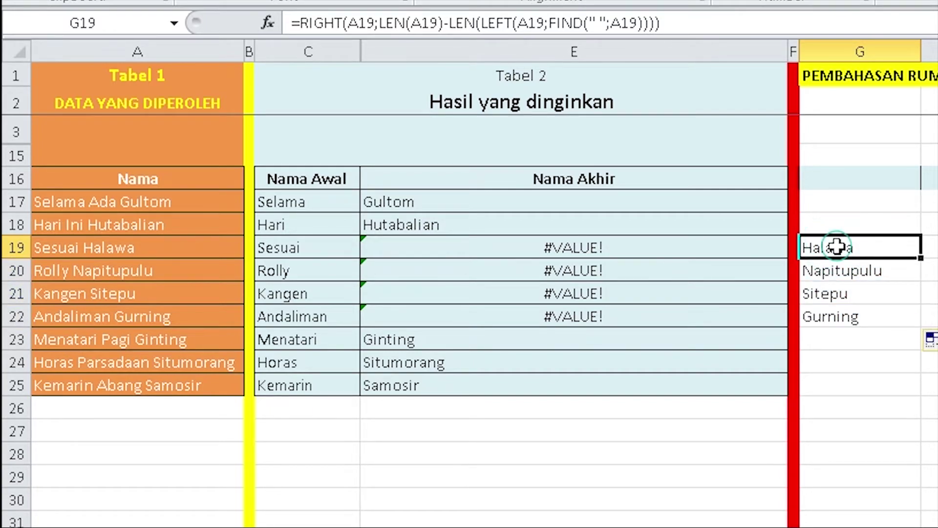
double_click(834, 246)
click(809, 247)
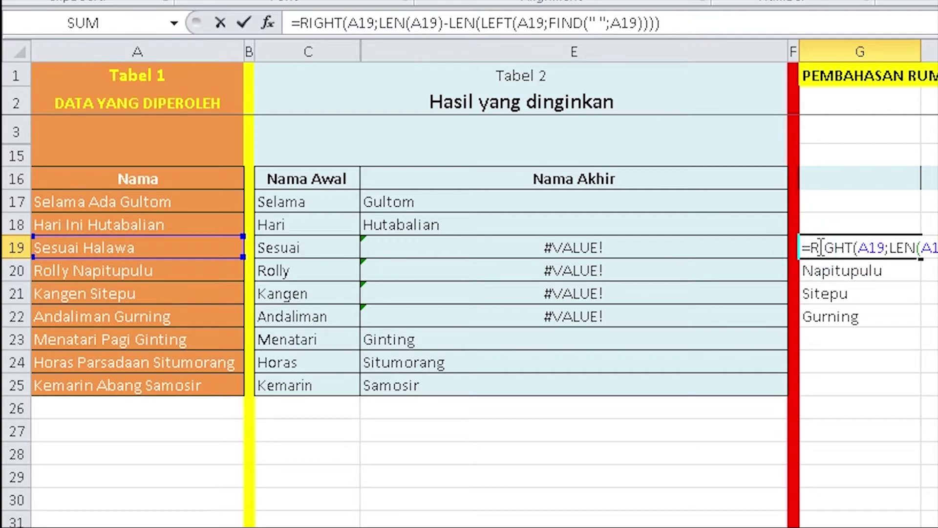
key(BackSpace)
key(Return)
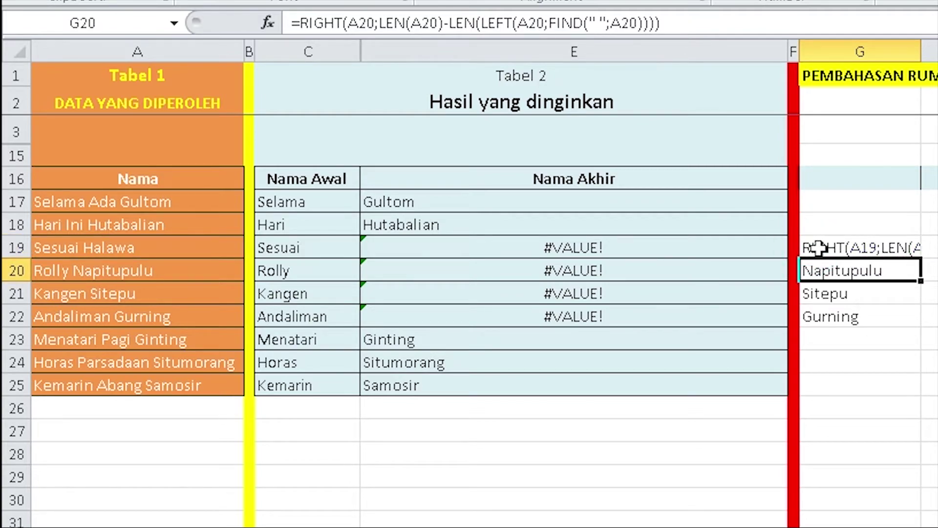
double_click(817, 247)
key(ctrl+c)
double_click(802, 247)
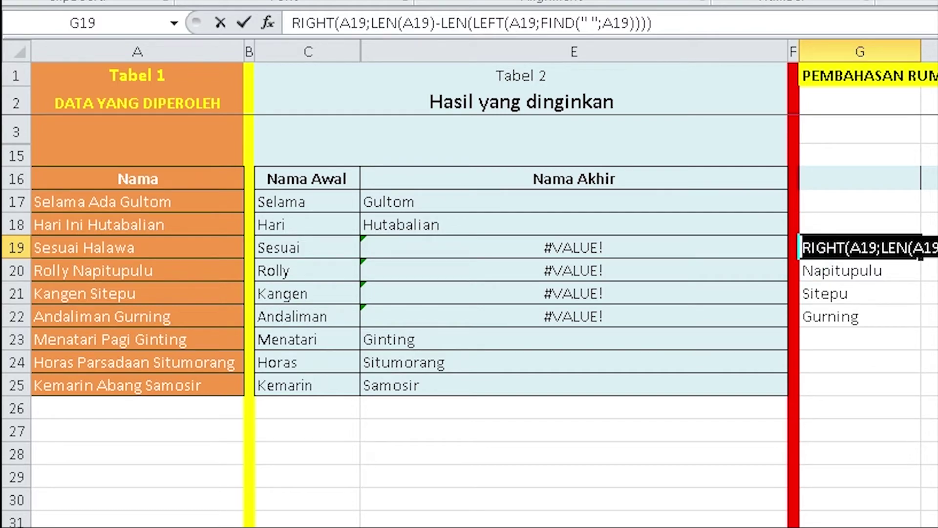
key(Return)
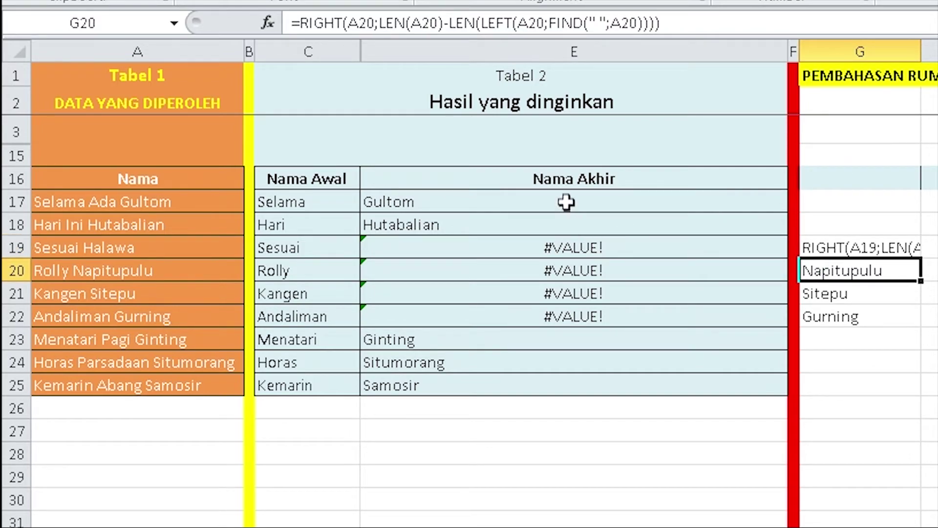
click(566, 201)
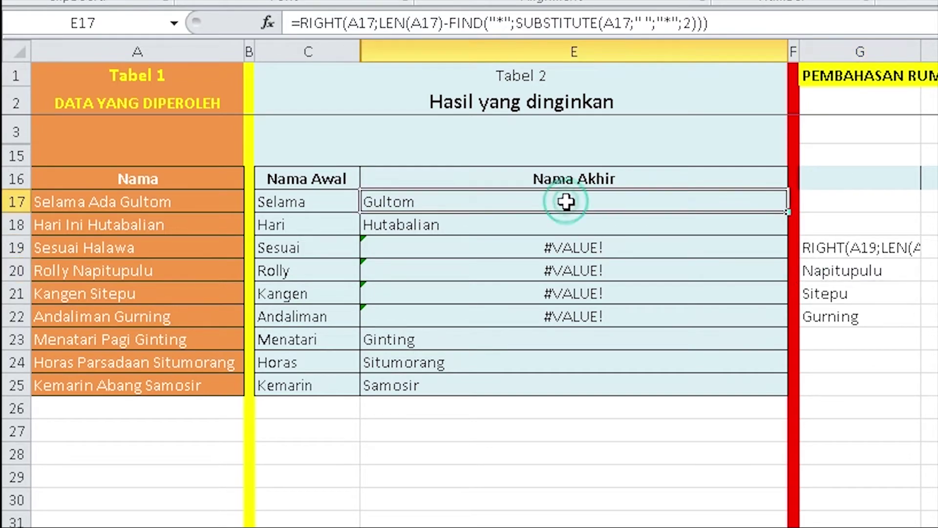
Step: Wrap E17's formula in IFERROR, pasting the length-based RIGHT formula as the fallback
click(300, 23)
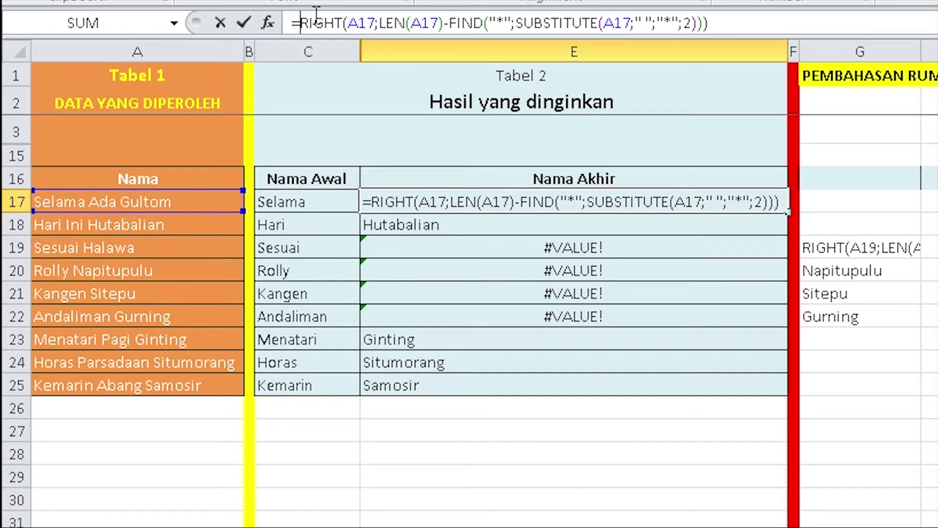
text(IFF)
key(BackSpace)
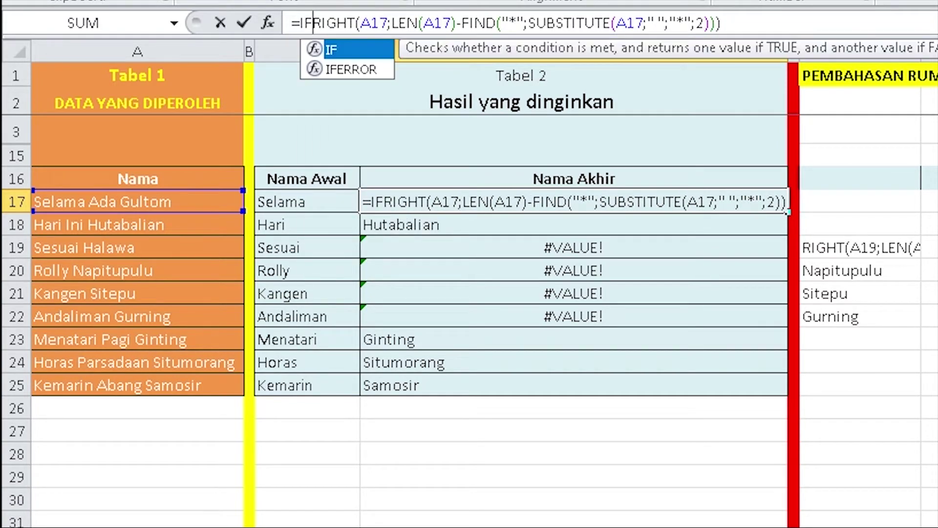
double_click(337, 77)
click(787, 29)
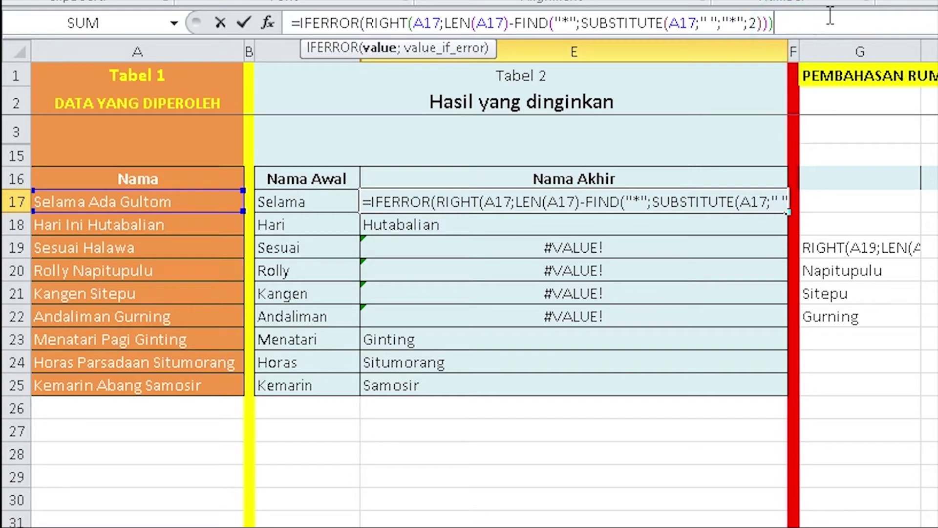
text(;)
key(ctrl+v)
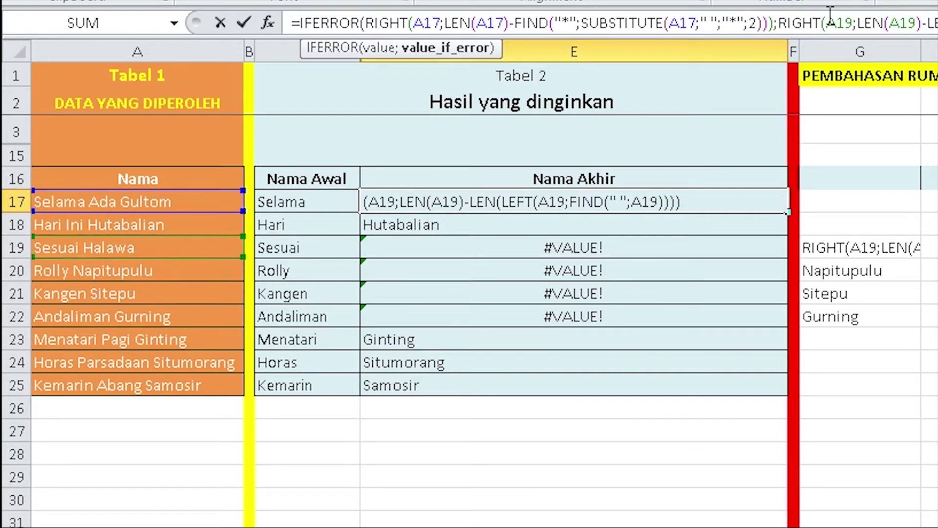
Step: Change the fallback's A19 references to A17, accept the formula, and fill E17 down to E25
click(848, 22)
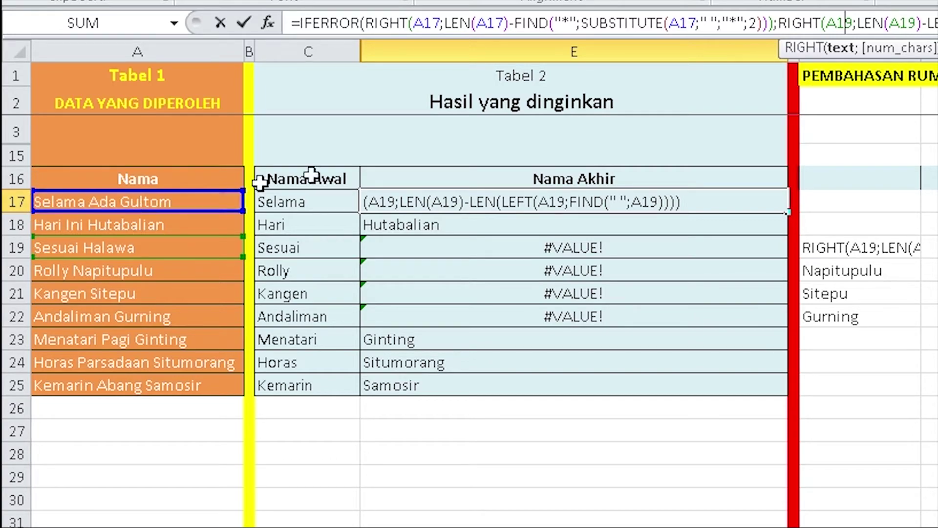
key(Delete)
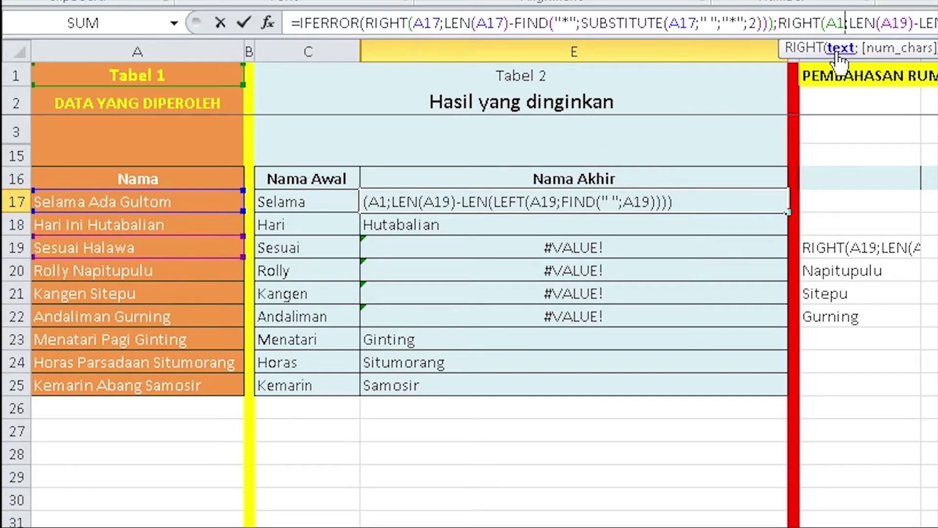
text(7)
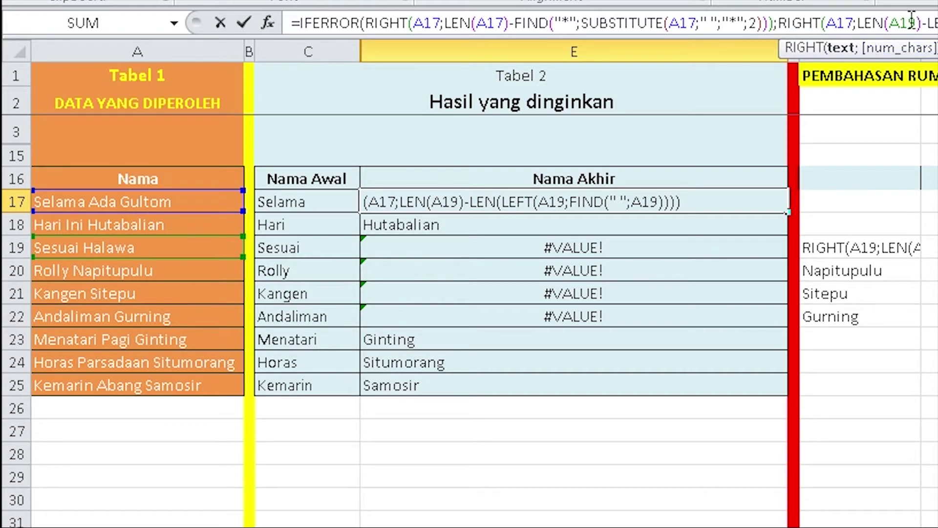
click(910, 23)
key(Delete)
text(7)
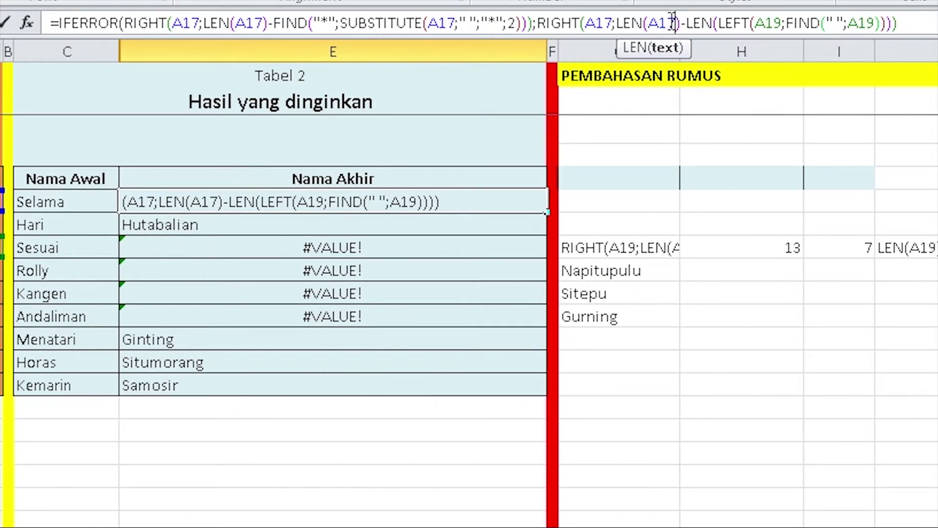
click(774, 23)
key(Delete)
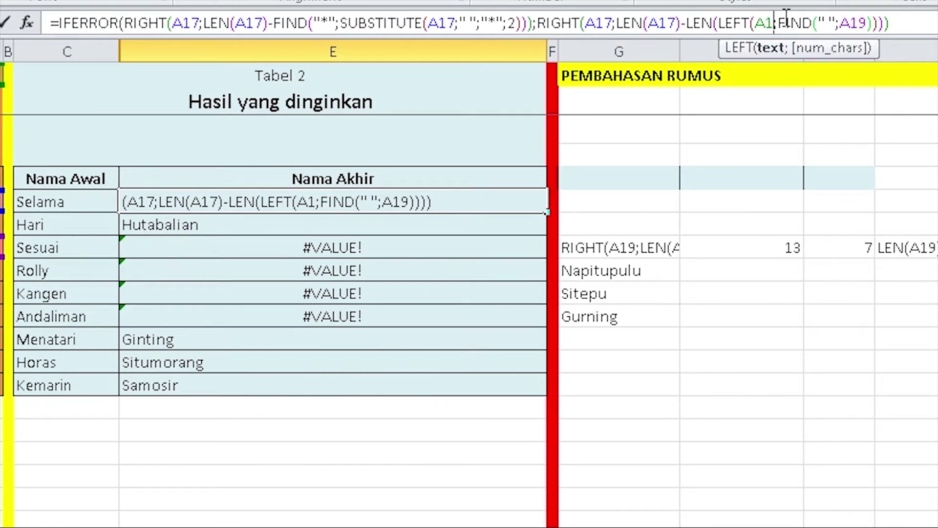
text(7)
click(868, 23)
key(Return)
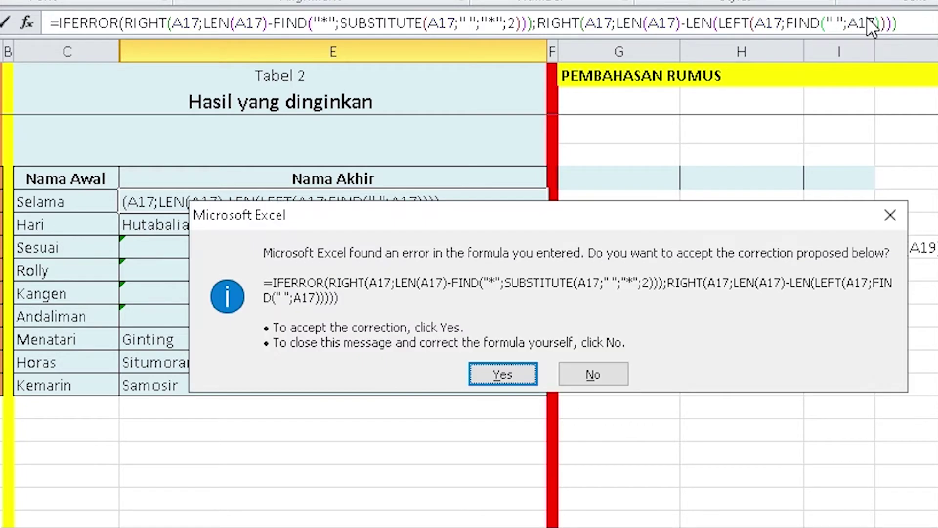
key(Return)
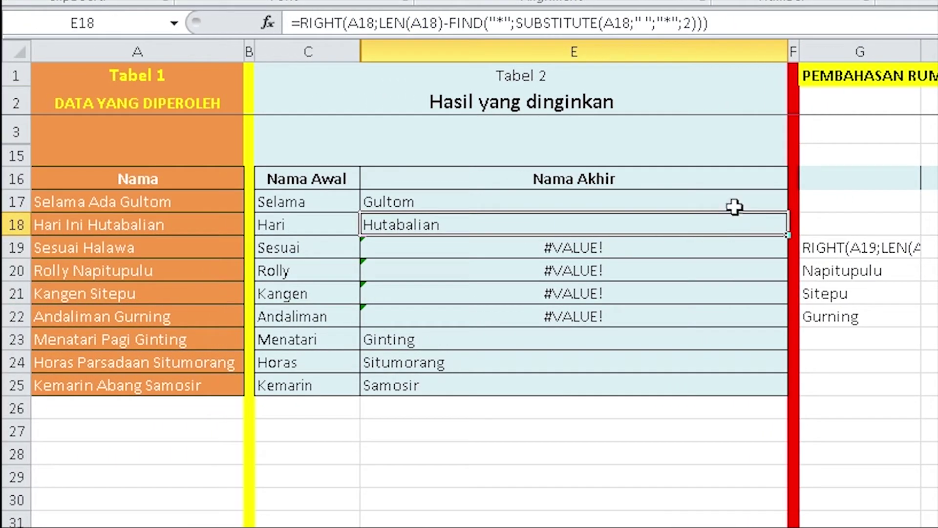
click(731, 202)
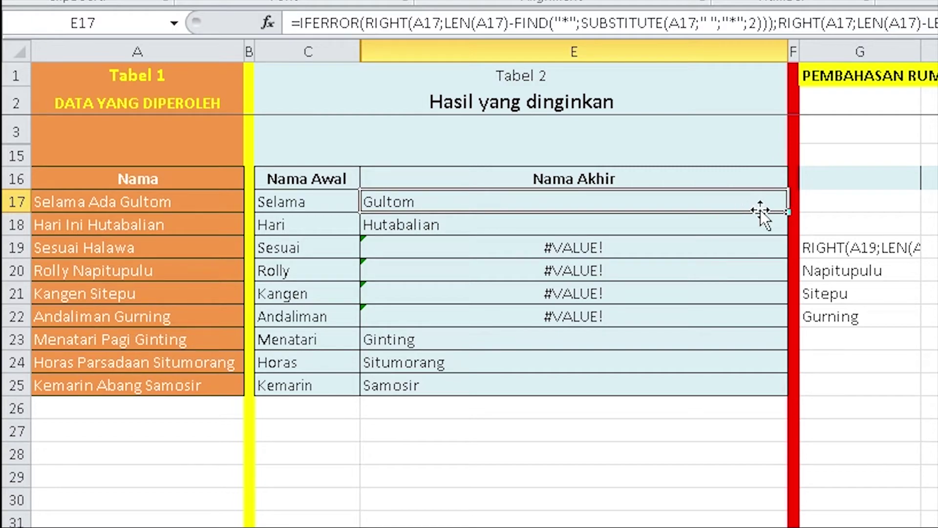
drag(788, 213, 790, 391)
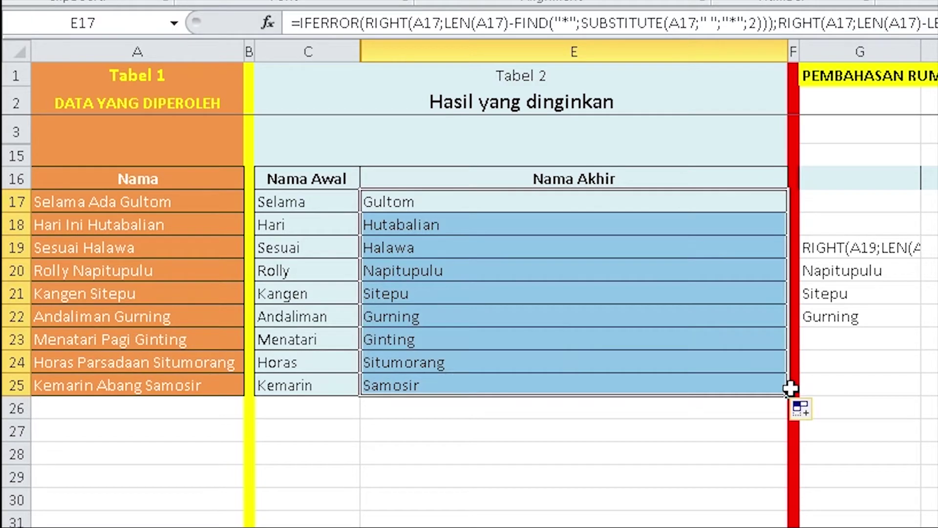
Step: Unhide the Nama Tengah column D and widen it
click(502, 271)
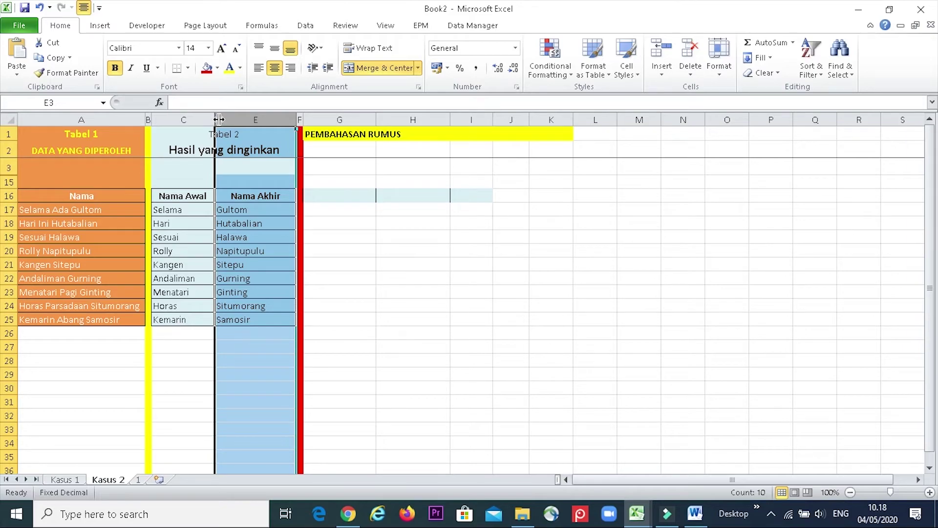
double_click(219, 119)
click(236, 211)
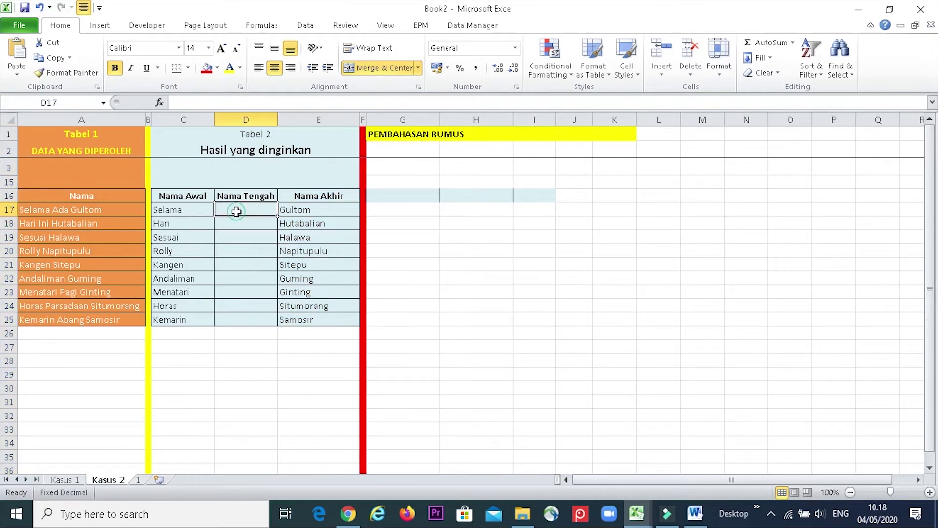
drag(282, 118, 320, 119)
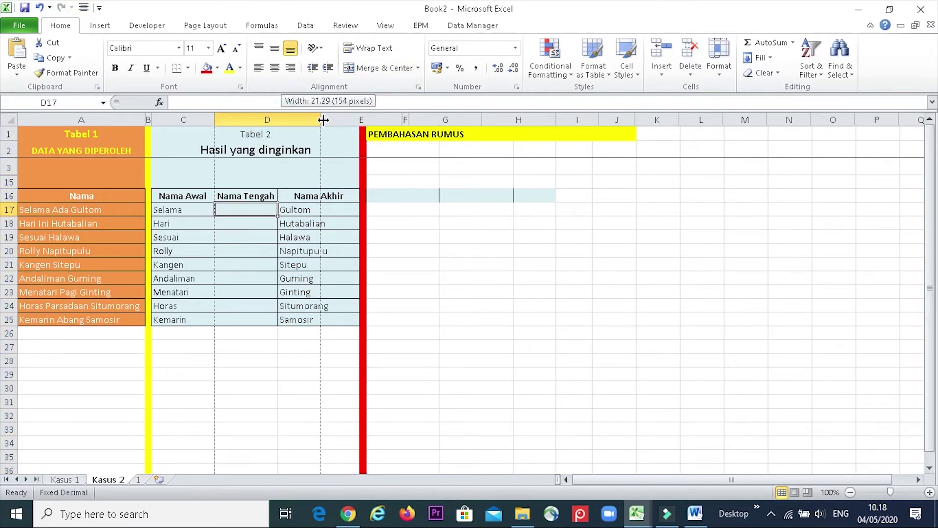
Step: Start the draft formula =MID(A17;8;3) in D17 and review its 8 and 3 arguments
text(=)
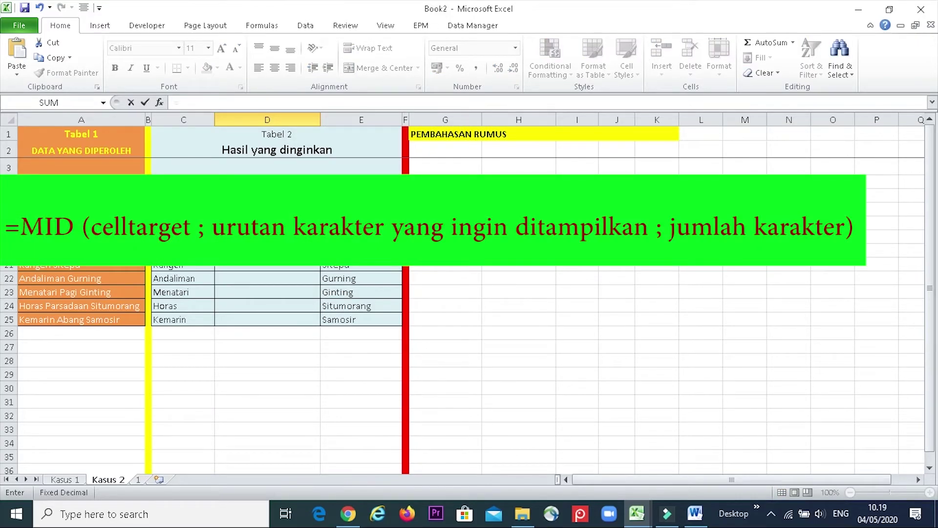
key(Escape)
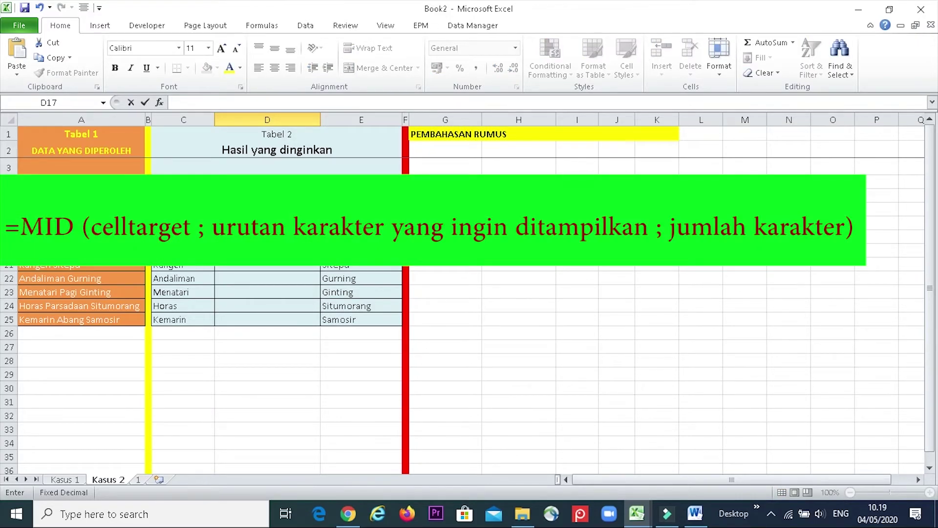
text(=)
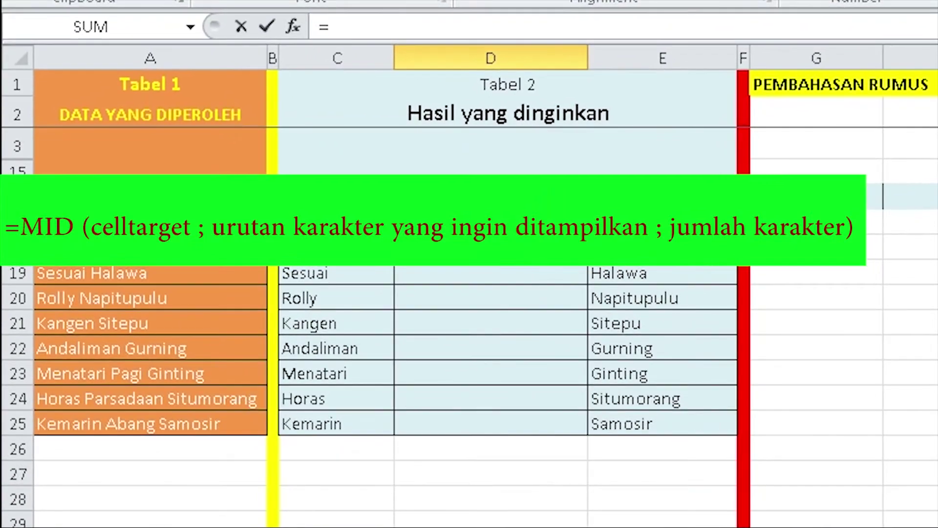
text(MID()
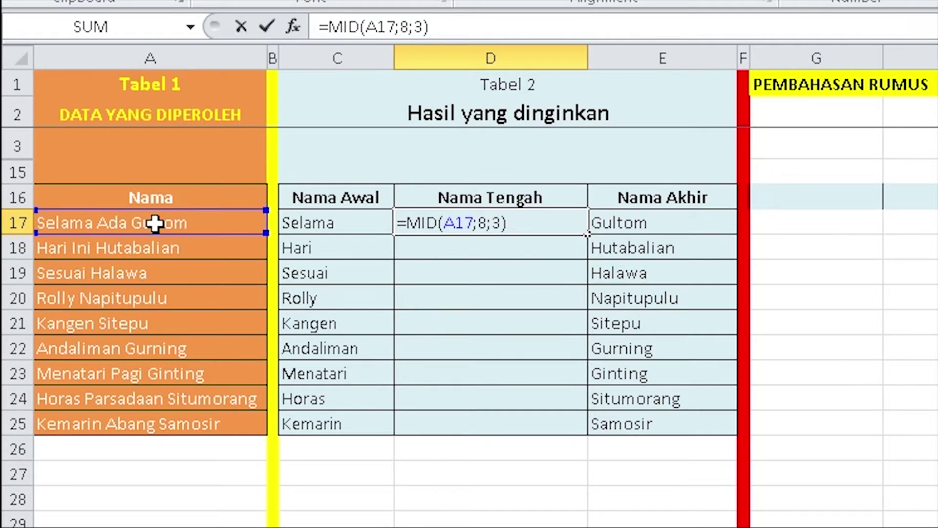
click(493, 223)
double_click(485, 222)
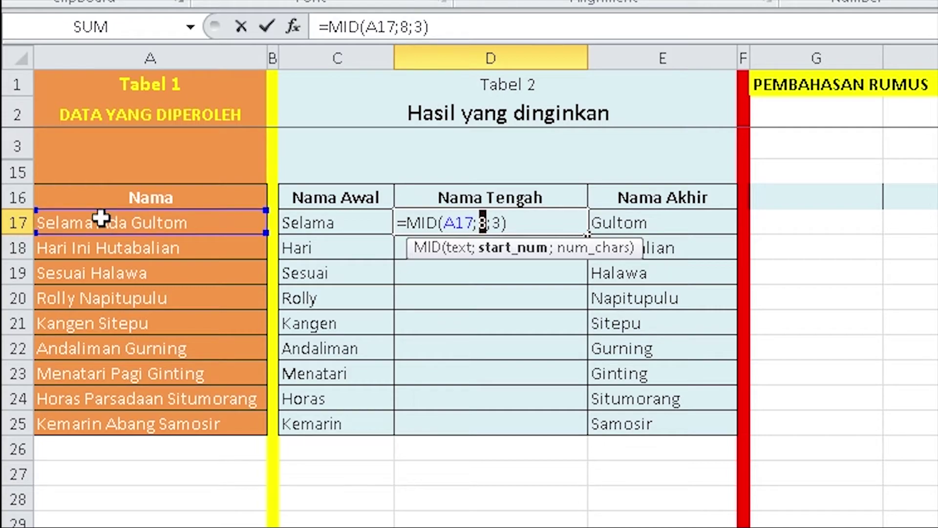
double_click(497, 223)
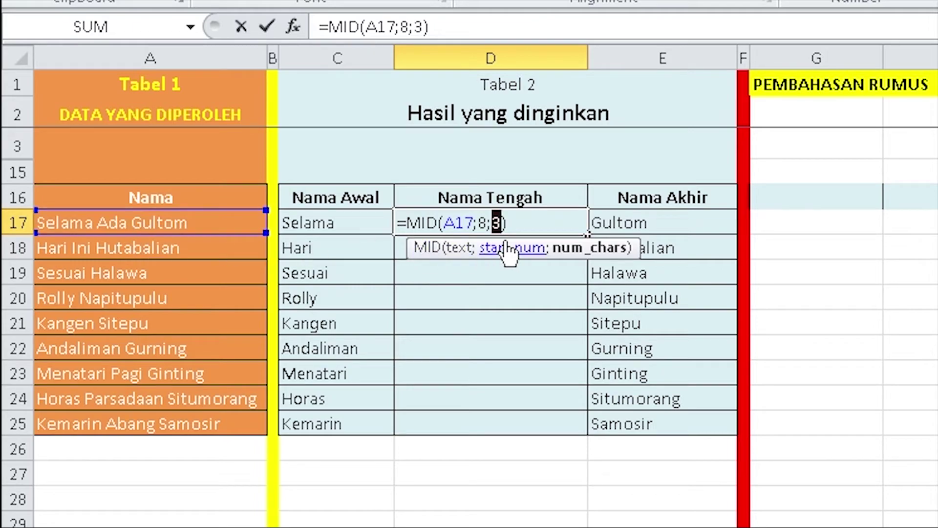
click(411, 221)
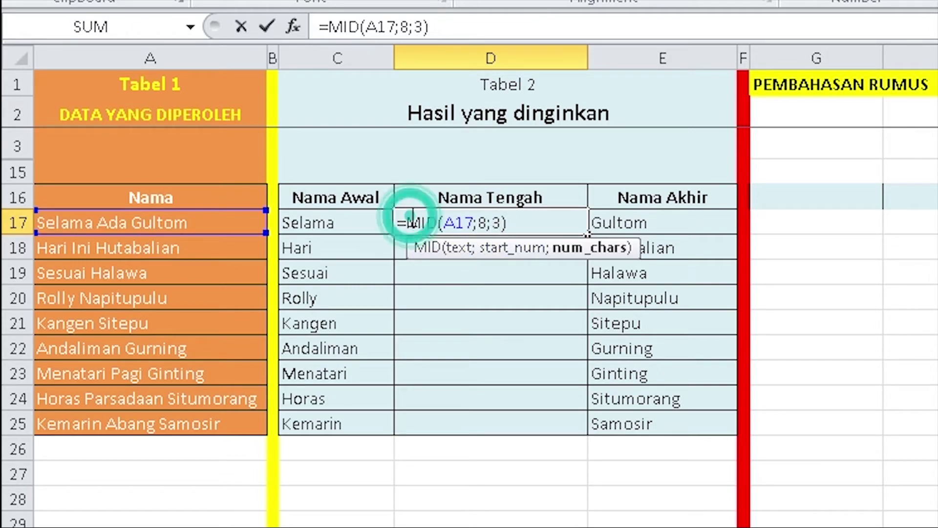
click(491, 220)
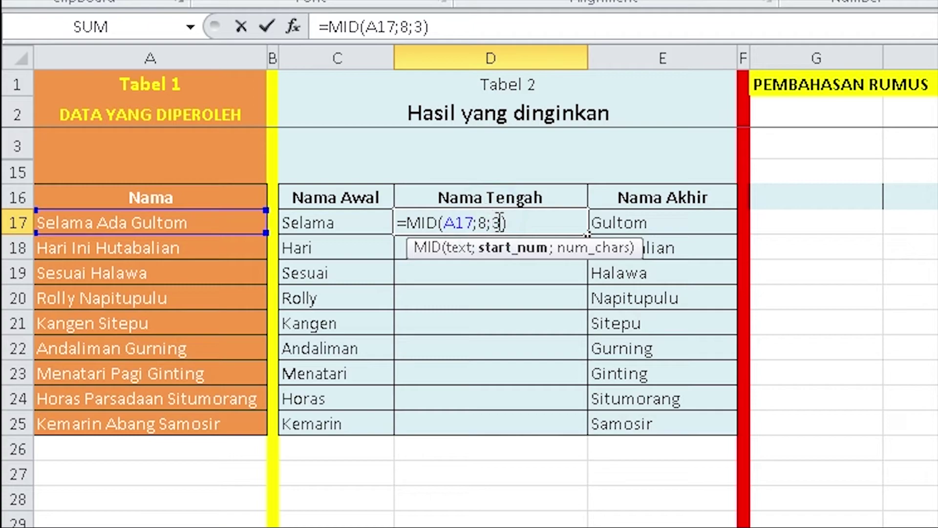
click(499, 221)
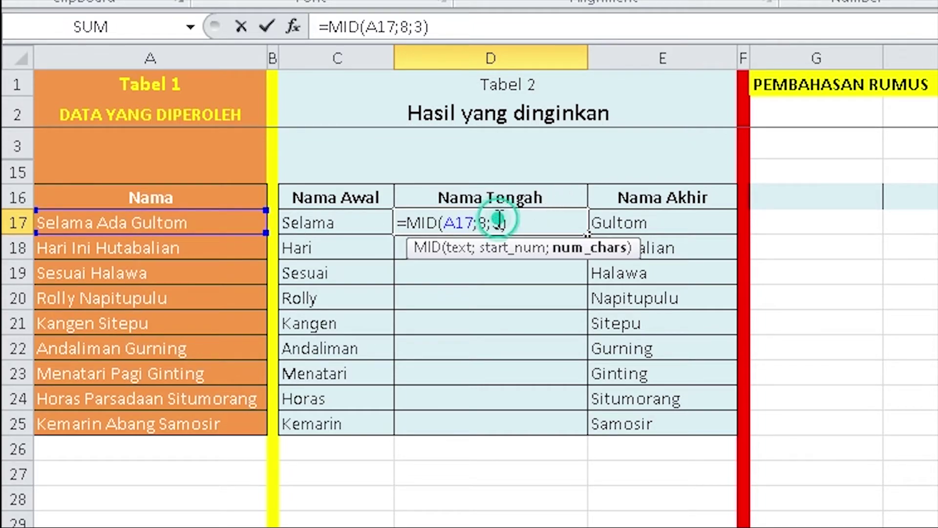
drag(500, 223, 479, 223)
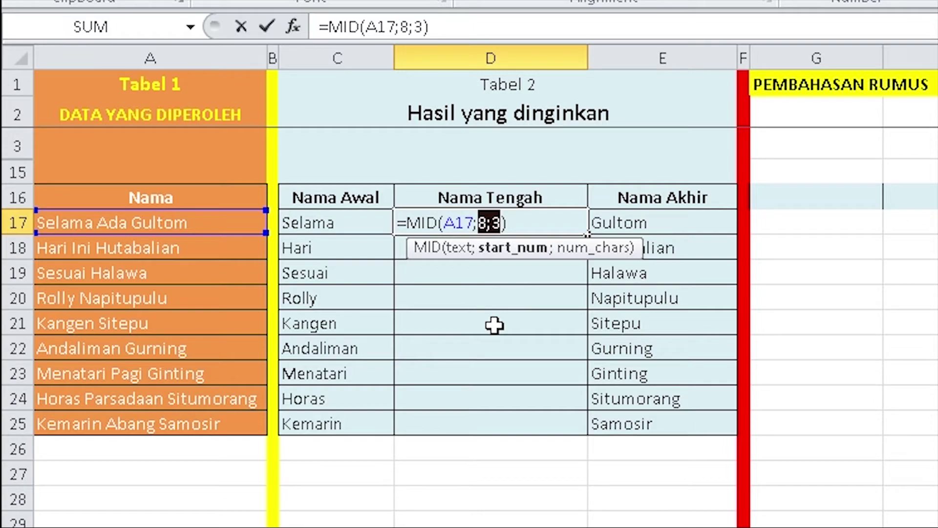
click(407, 223)
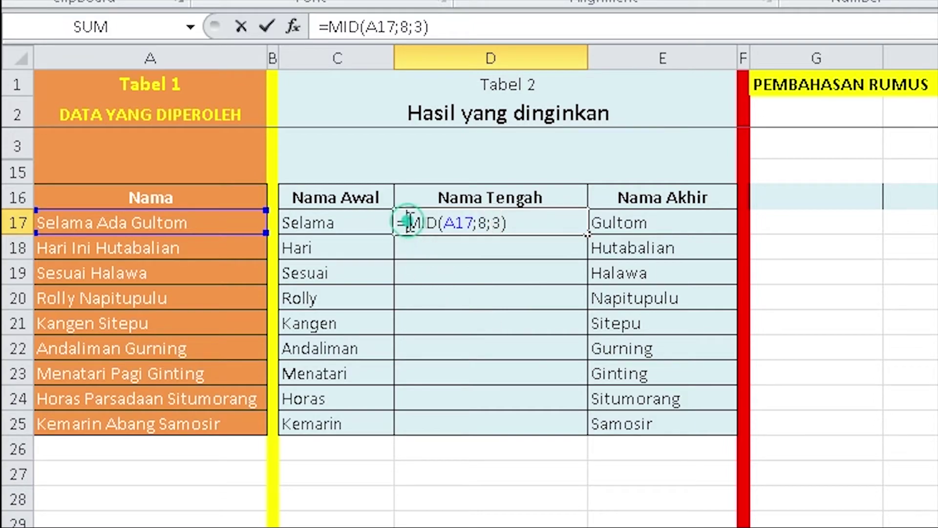
Step: Turn D17 into the plain text MID(A17;8;3) by deleting its equals sign
key(BackSpace)
key(Return)
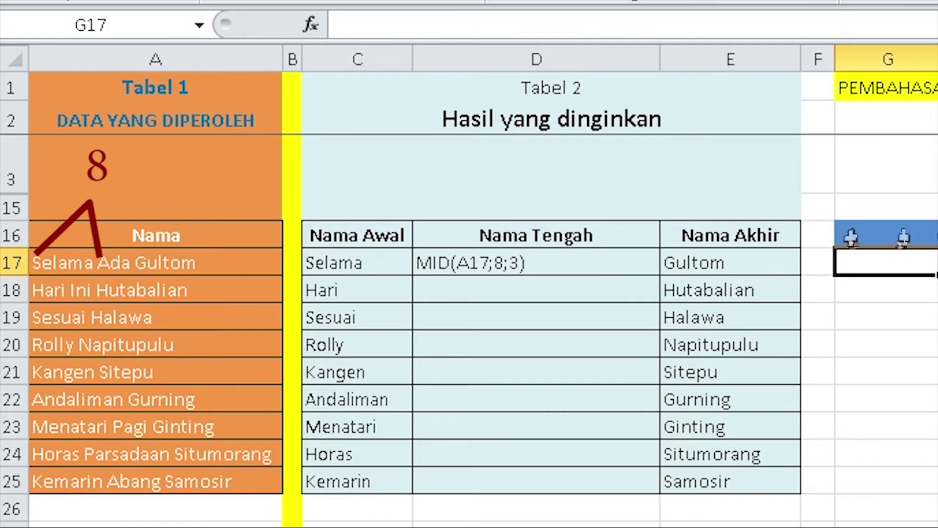
click(936, 175)
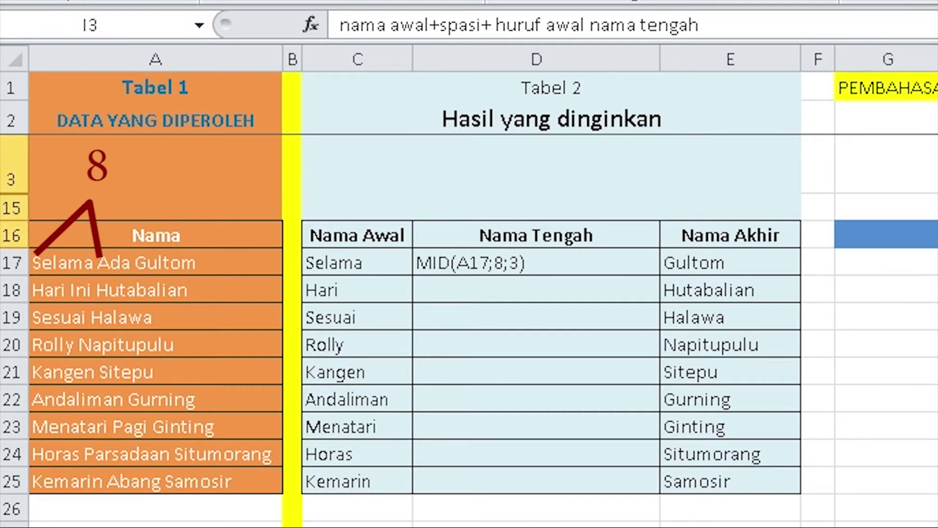
Step: Copy C17's LEFT first-name formula into G17 and wrap it in LEN
click(356, 262)
drag(566, 24, 337, 24)
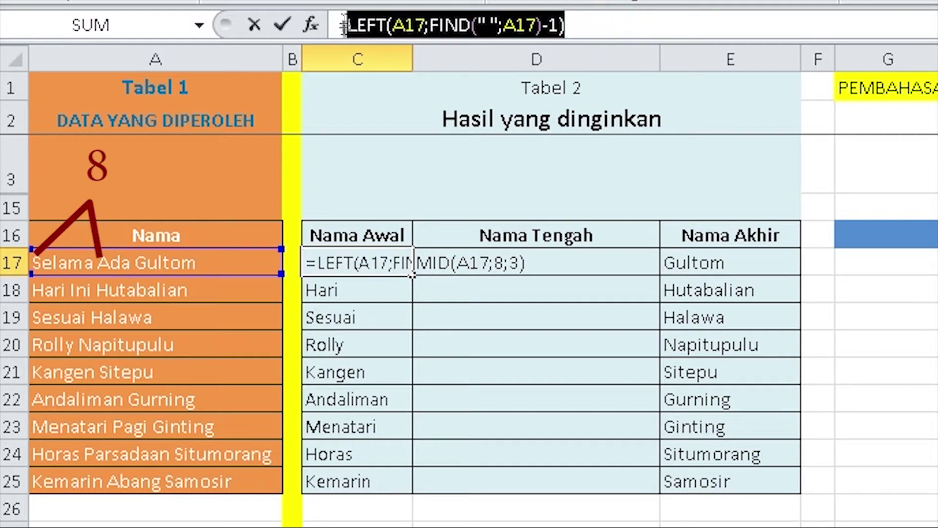
key(Return)
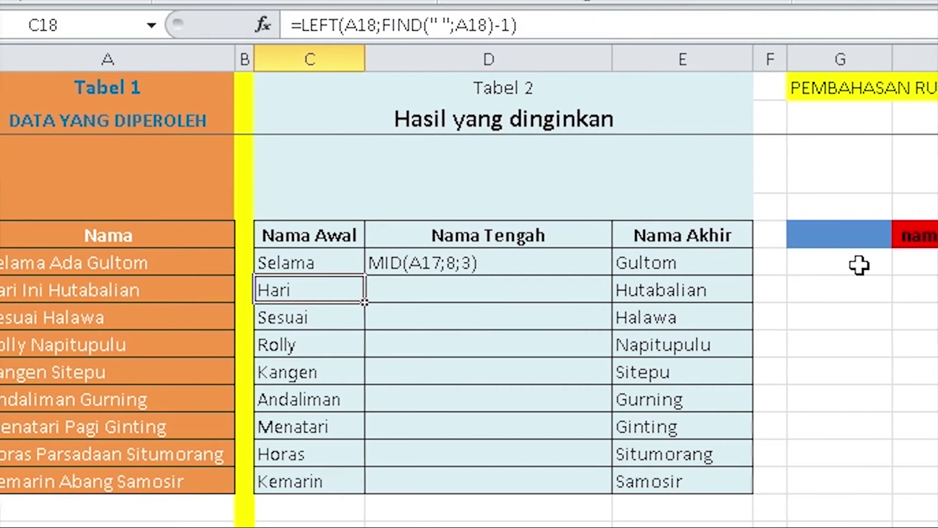
double_click(650, 262)
text(=LEFT(A17;FIND(" ";A17)-1))
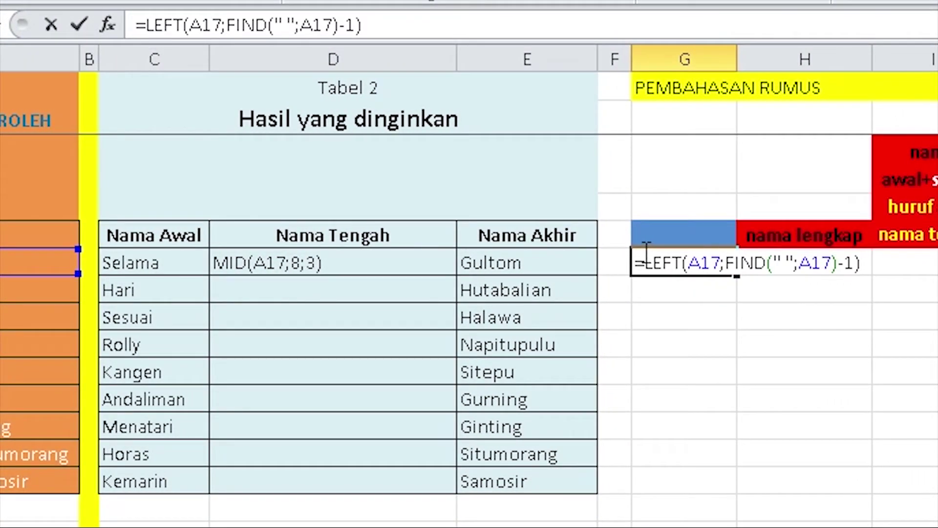
click(649, 264)
text(LE)
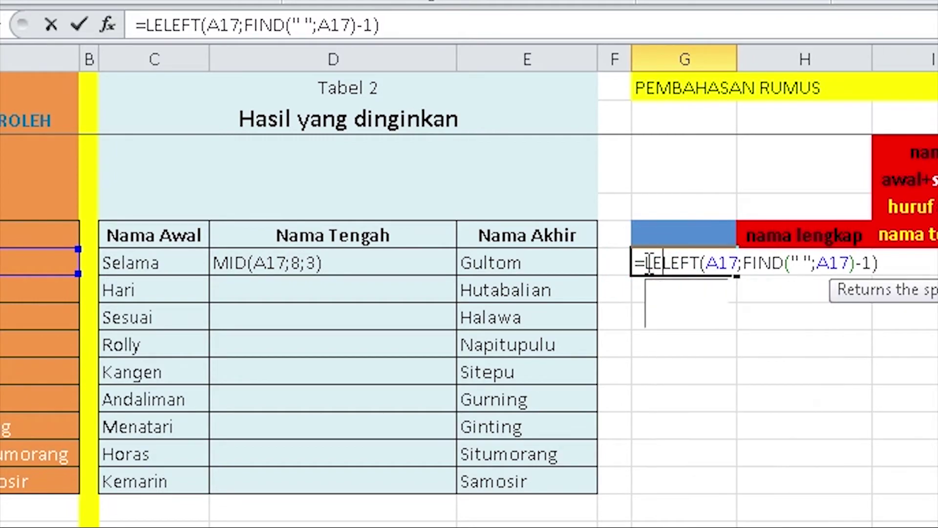
text(N()
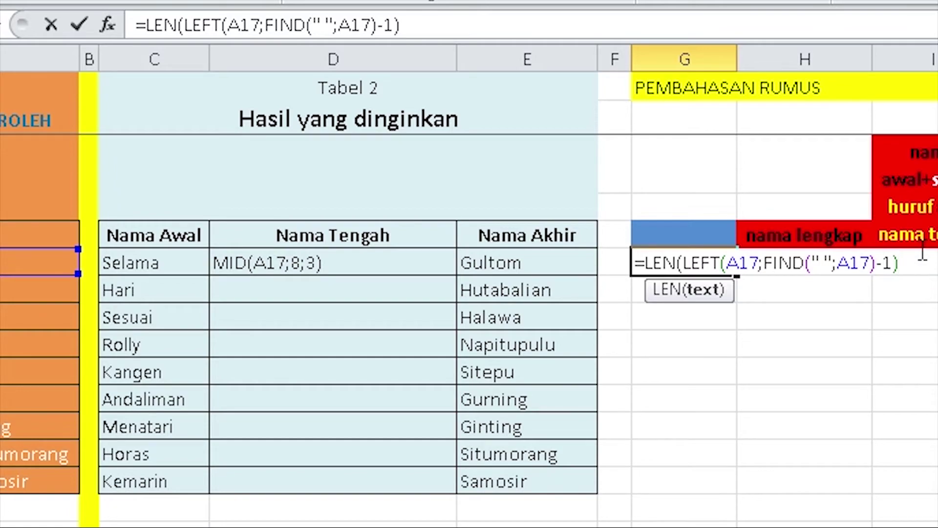
key(Return)
Step: Change -1 to +1 in G17's formula so it returns the start position 8
click(661, 254)
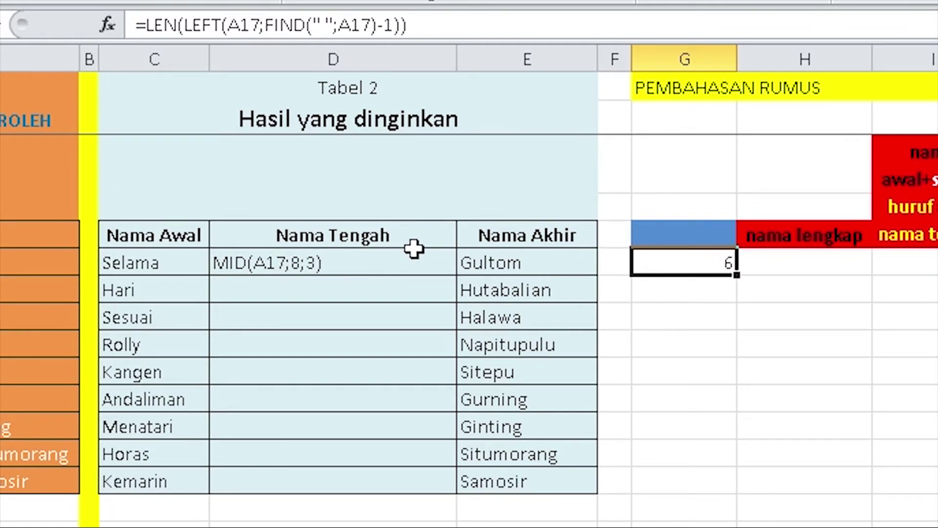
double_click(725, 263)
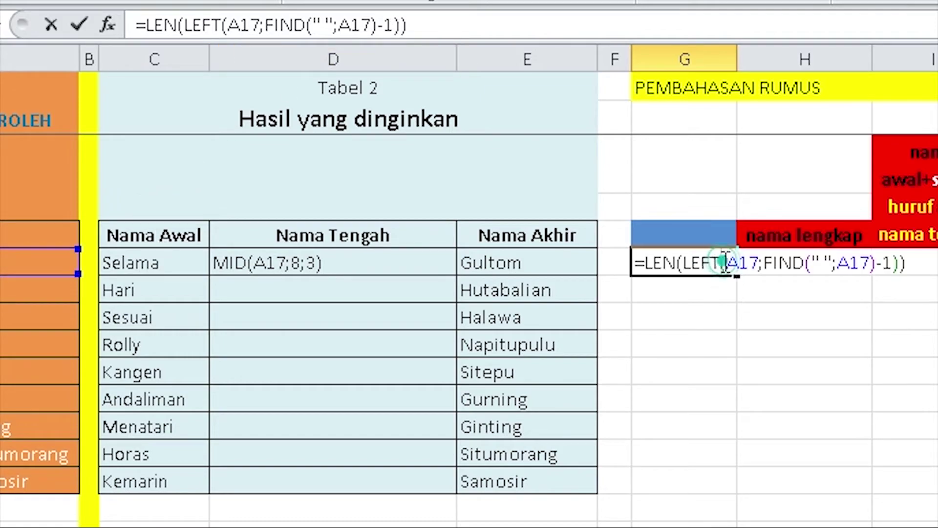
click(878, 264)
key(BackSpace)
text(+)
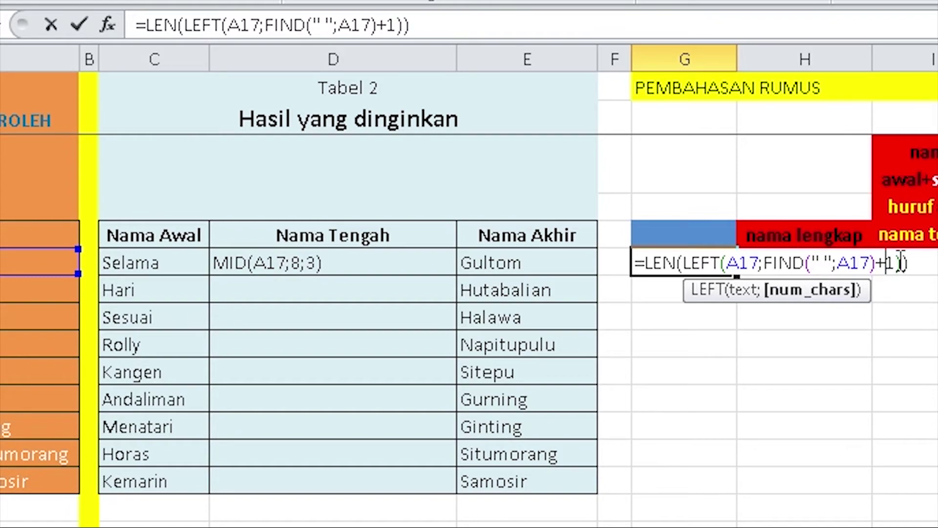
key(Return)
click(675, 255)
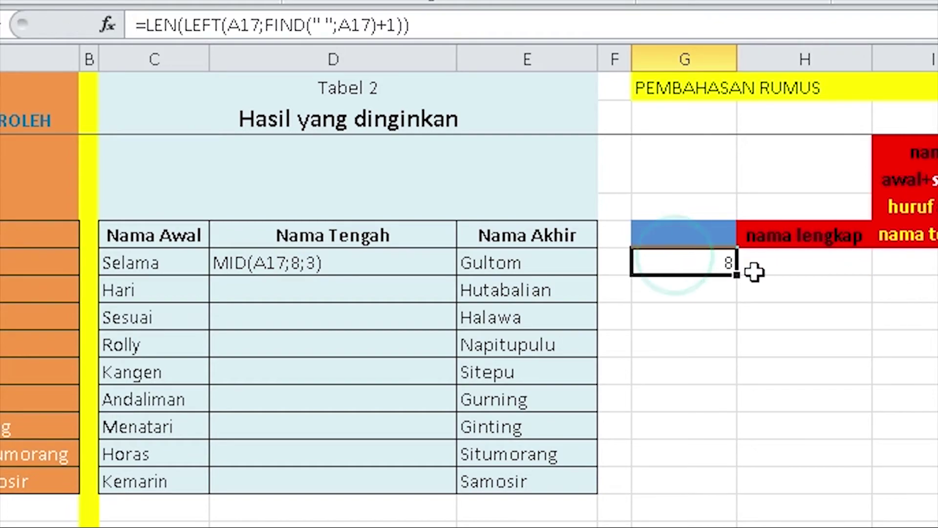
click(795, 266)
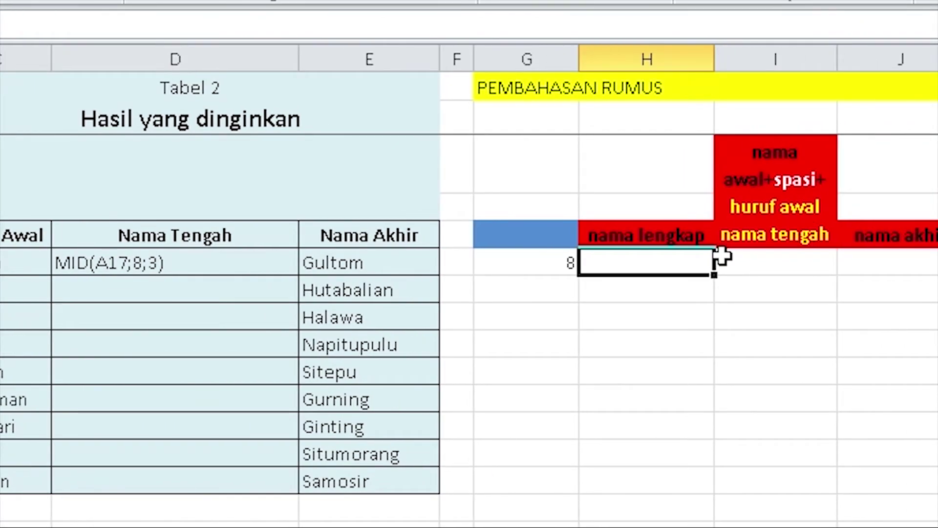
Step: Enter =LEN(A17) in H17 to get the full-name length 17
text(=)
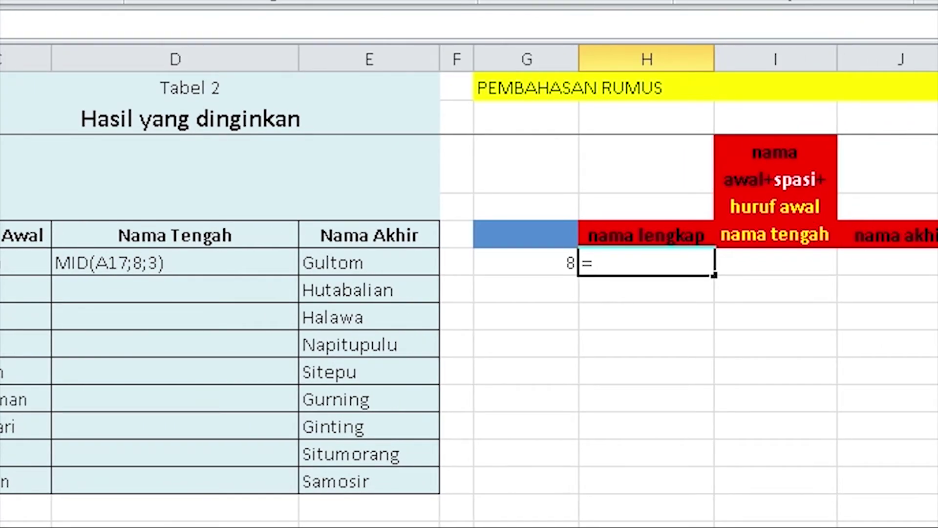
text(A17)
text(len)
text(()
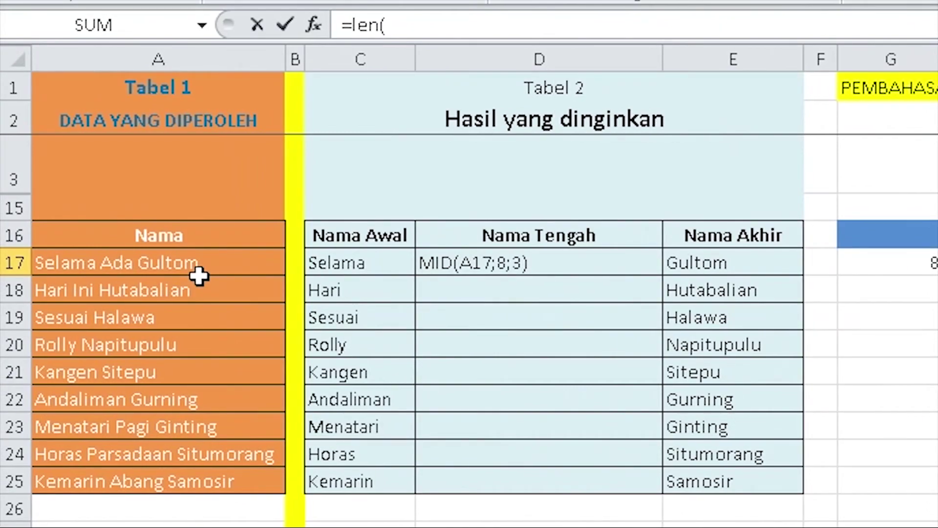
click(199, 268)
text())
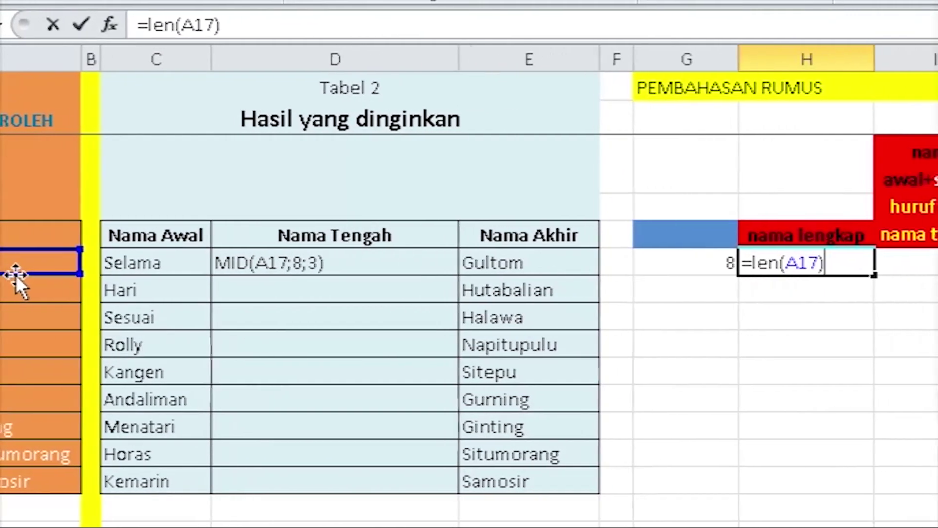
key(Return)
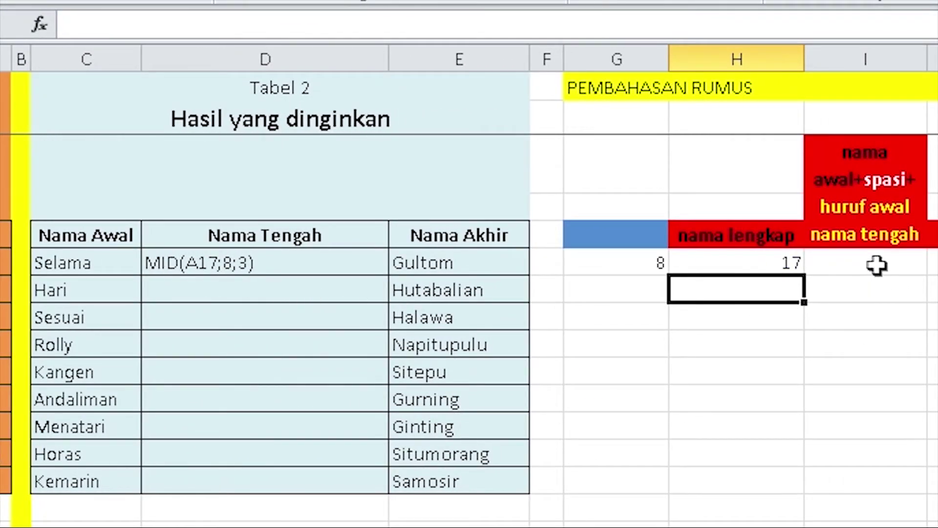
Step: Copy G17's LEN(LEFT(...)+1) formula into I17 under nama tengah, showing 8
click(877, 266)
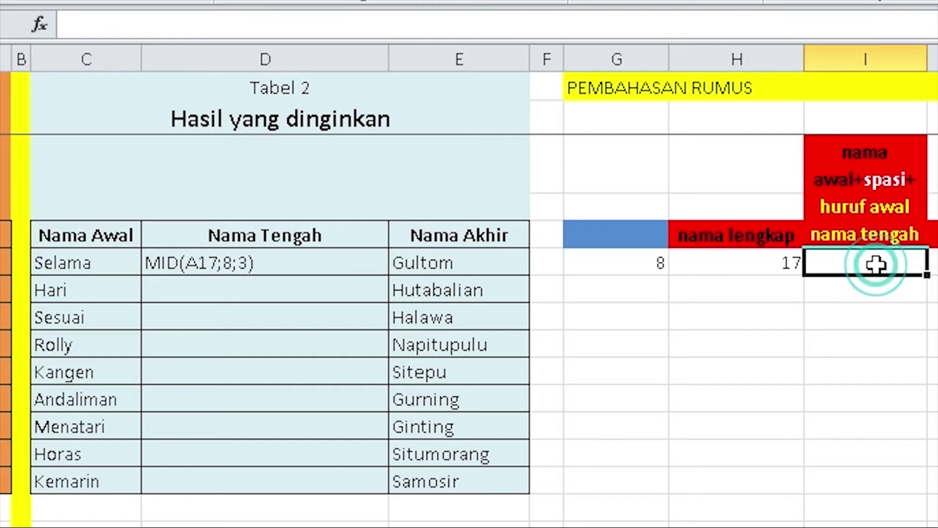
double_click(652, 264)
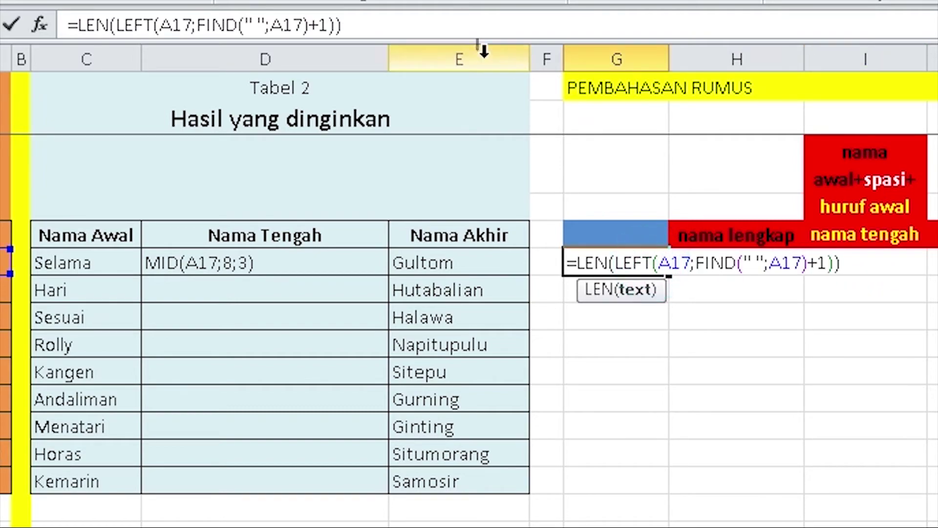
drag(384, 22, 38, 8)
key(ctrl+c)
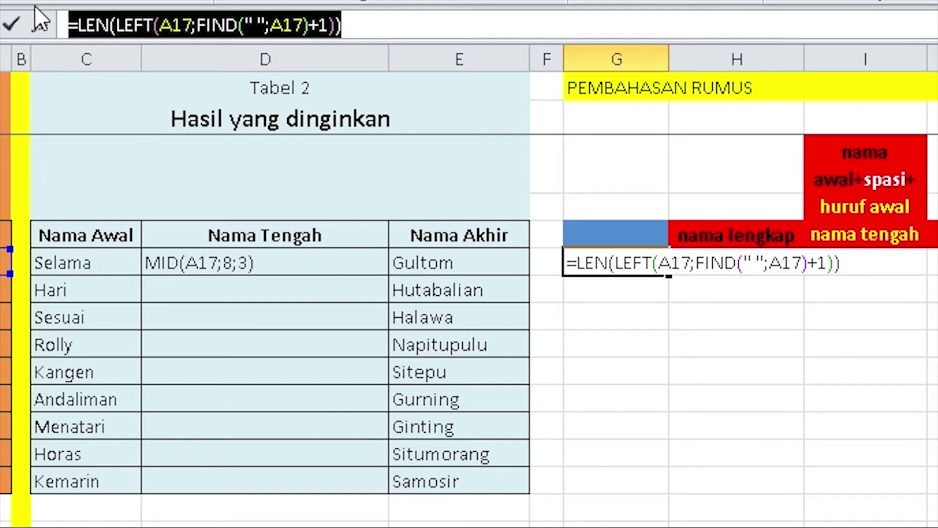
key(Return)
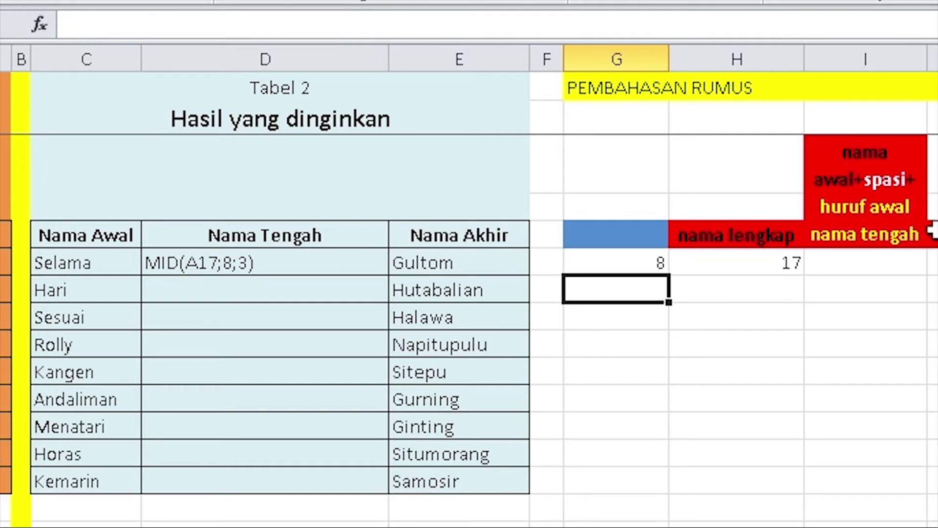
double_click(887, 264)
key(ctrl+v)
key(Return)
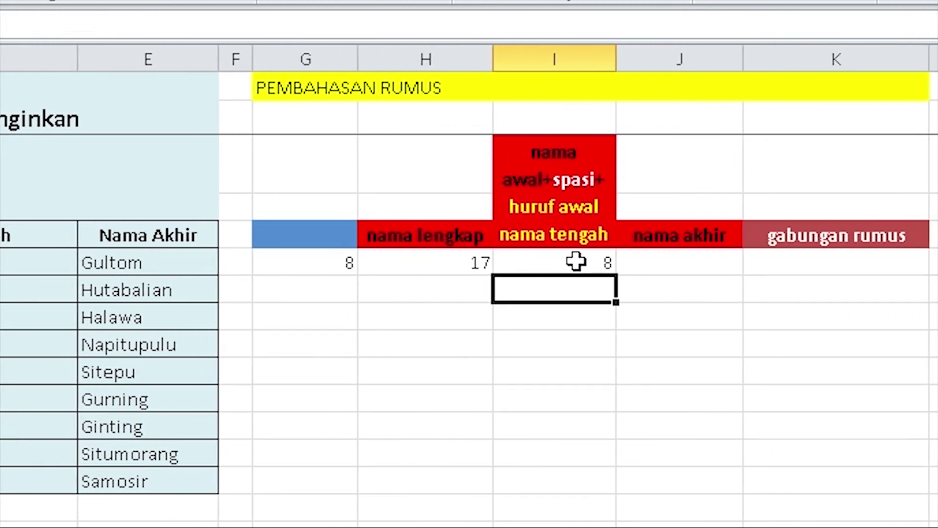
click(709, 260)
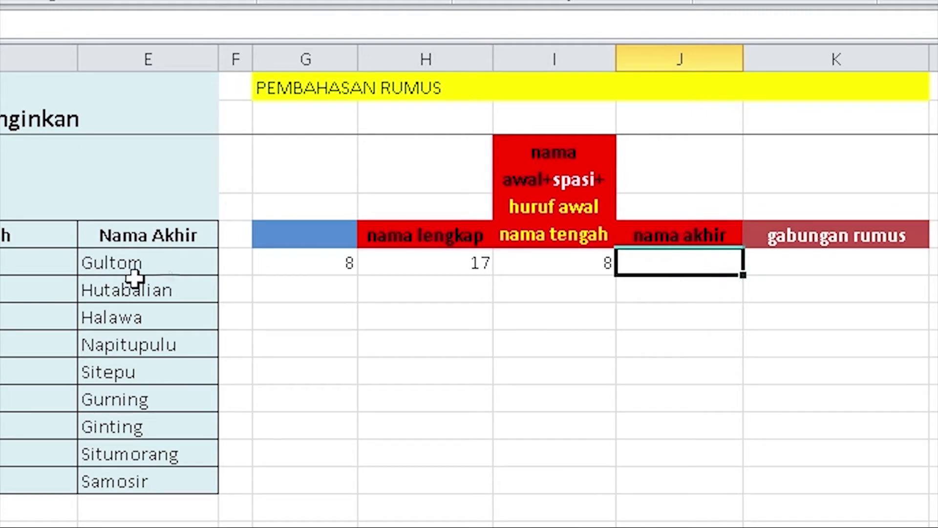
Step: Copy E17's RIGHT last-name expression into J17 and wrap it as =LEN(...), giving 6
click(117, 265)
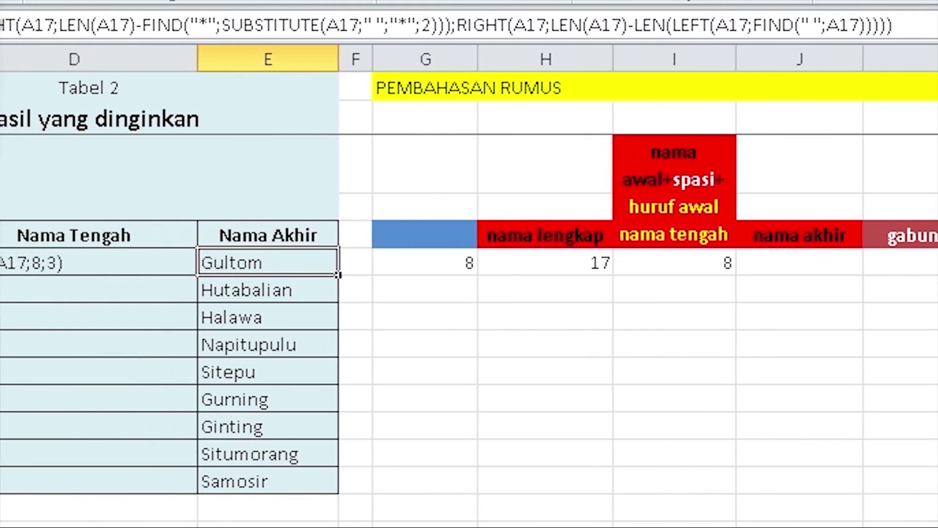
mouse_move(97, 24)
mouse_down()
mouse_move(305, 27)
mouse_move(489, 6)
mouse_move(594, 23)
mouse_up()
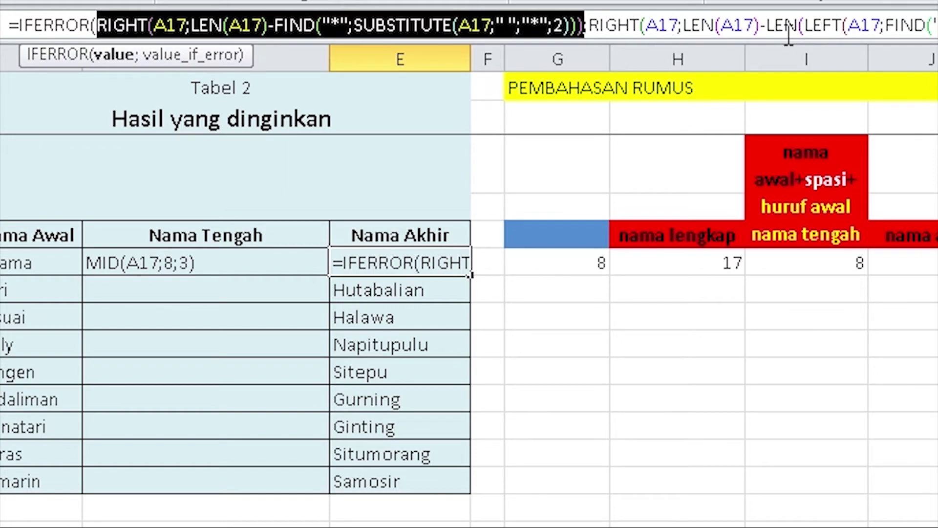
key(shift+Right)
key(ctrl+c)
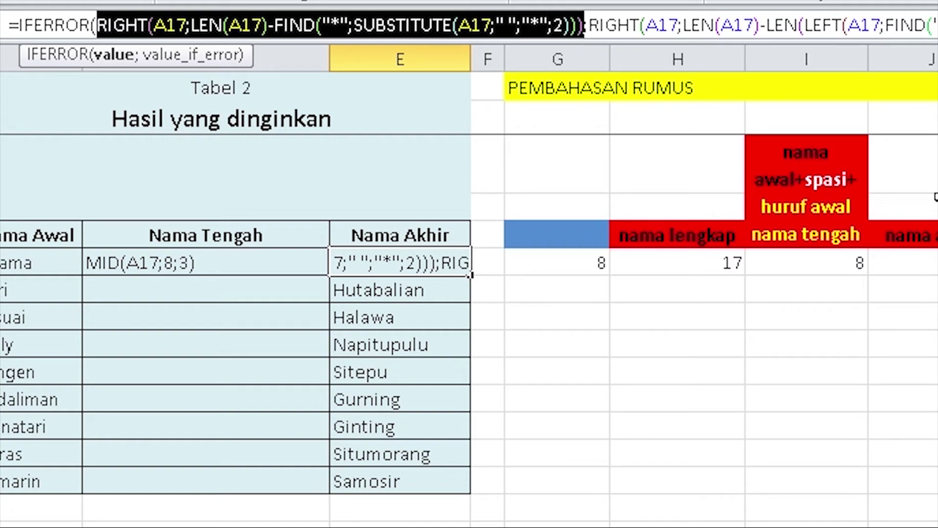
key(Return)
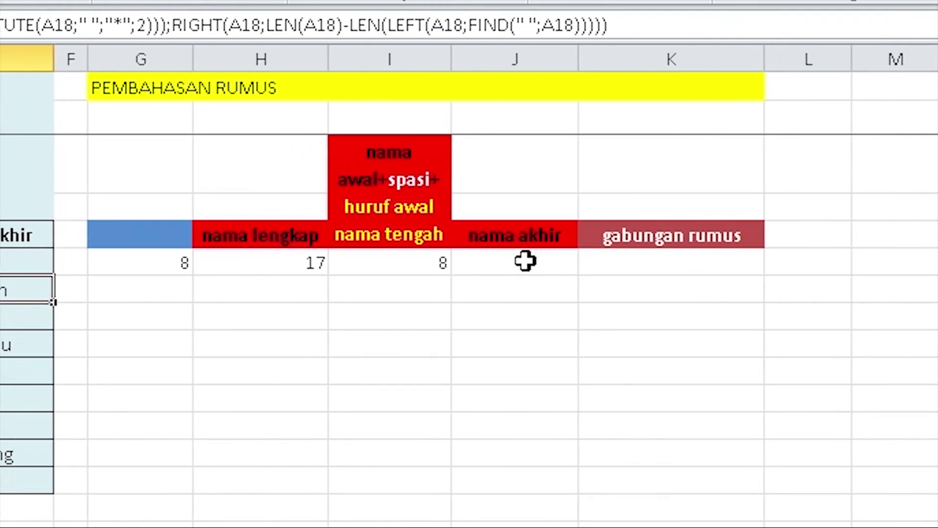
click(454, 254)
key(ctrl+v)
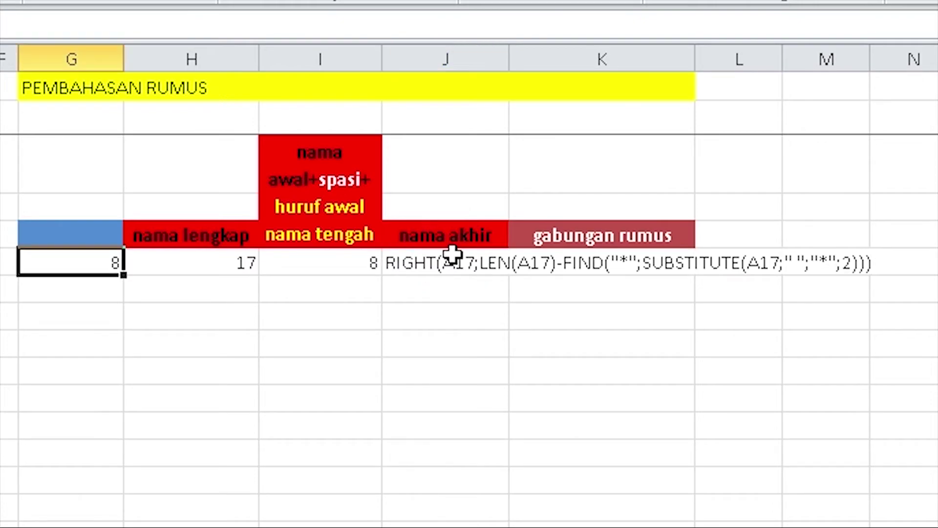
click(450, 254)
click(385, 263)
text(=)
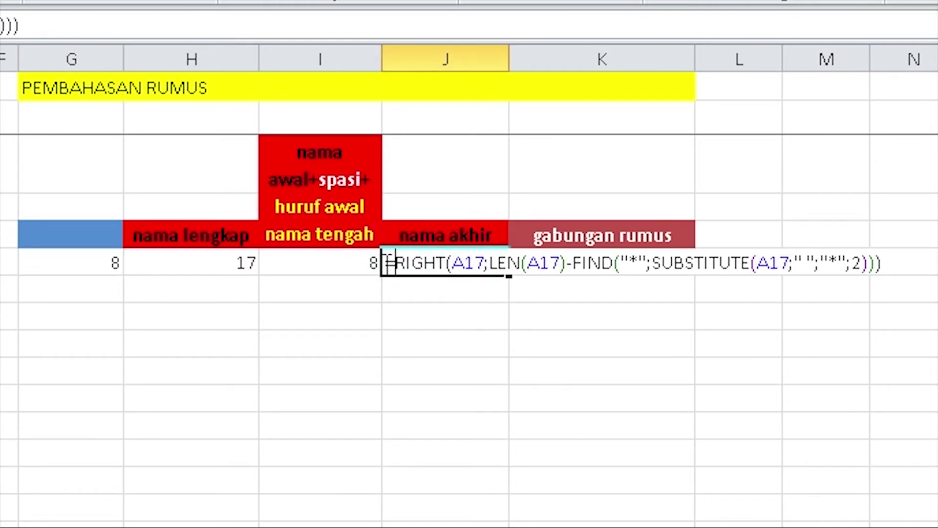
text(len()
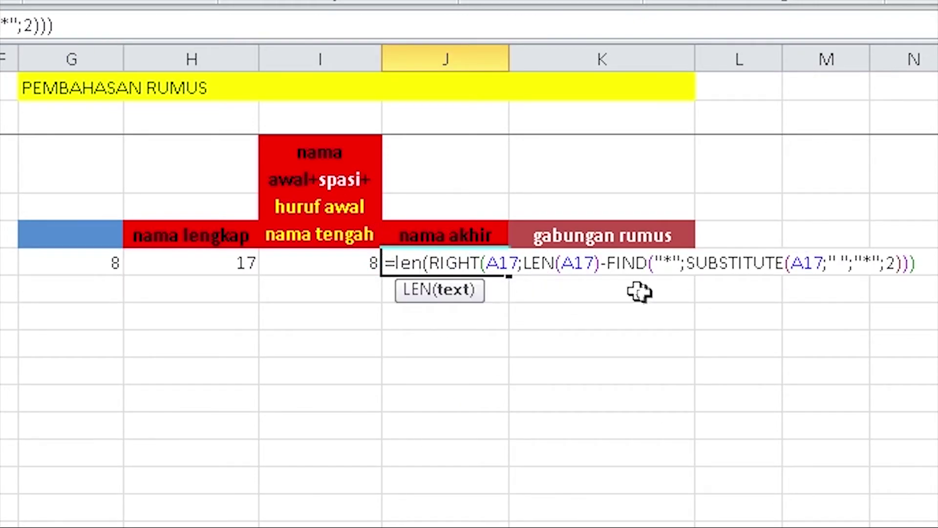
click(919, 264)
key(Return)
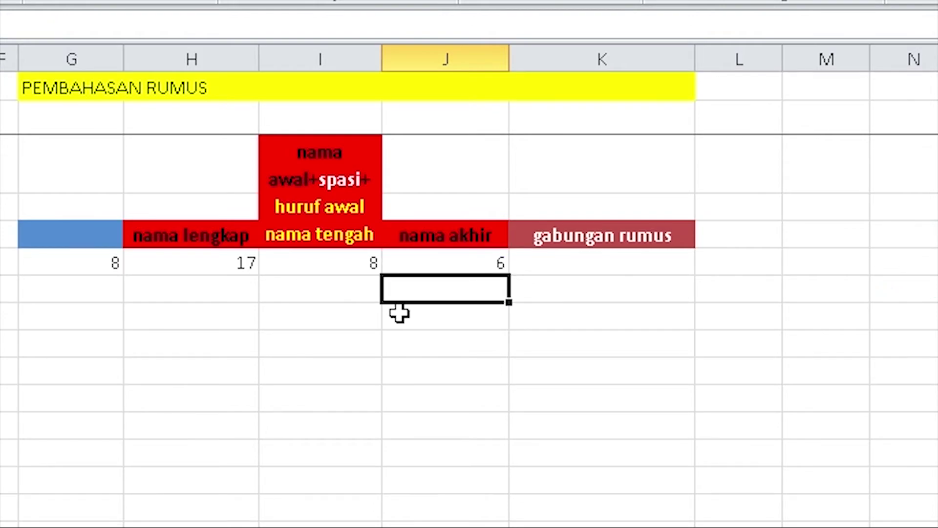
click(592, 261)
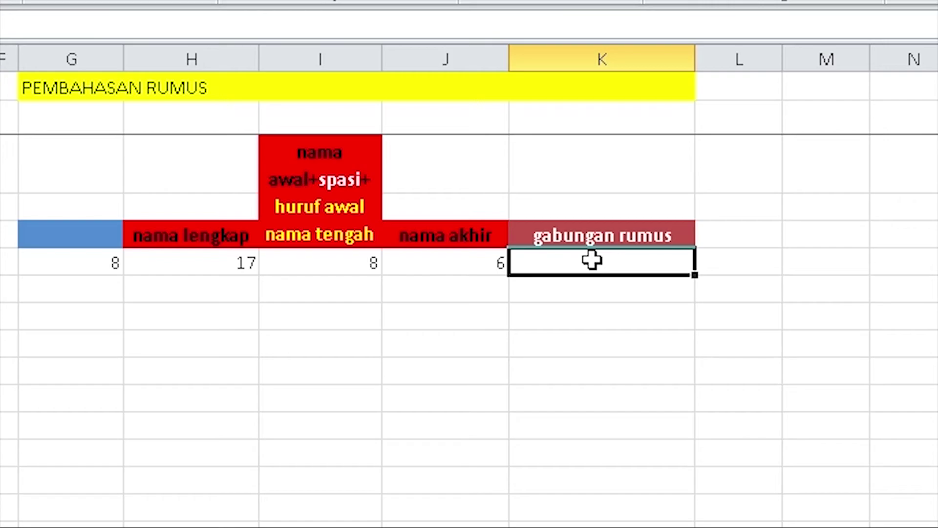
Step: Try =H17-I17-J17 in K17, then clear and cancel that entry
text(=)
click(374, 284)
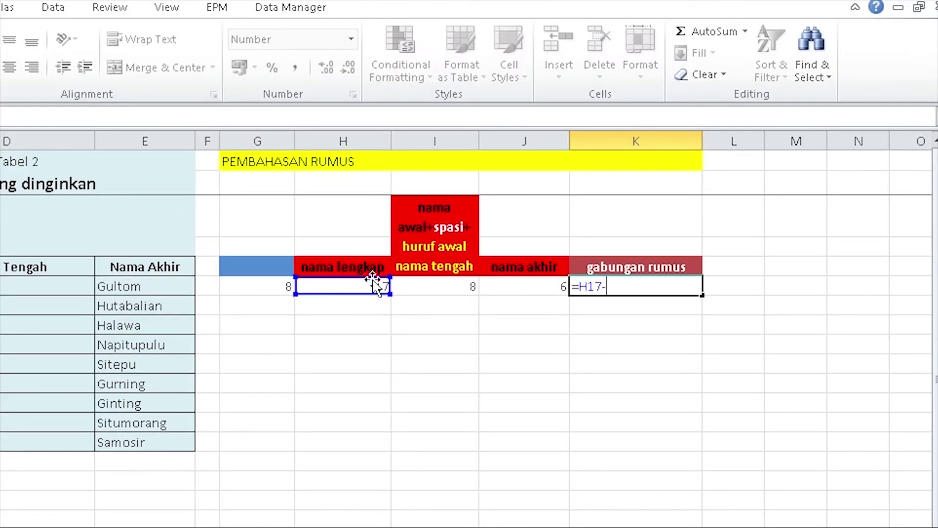
text(-)
click(430, 287)
text(-)
click(525, 286)
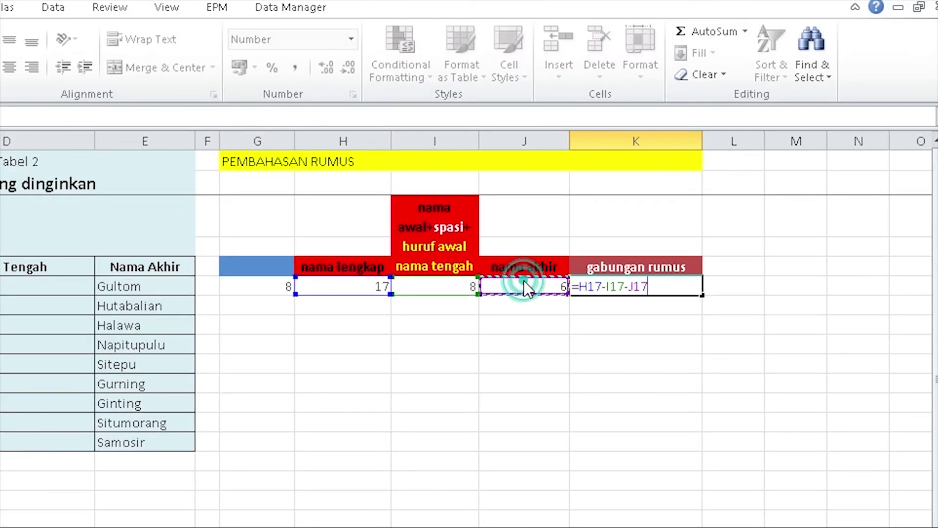
key(Return)
click(635, 286)
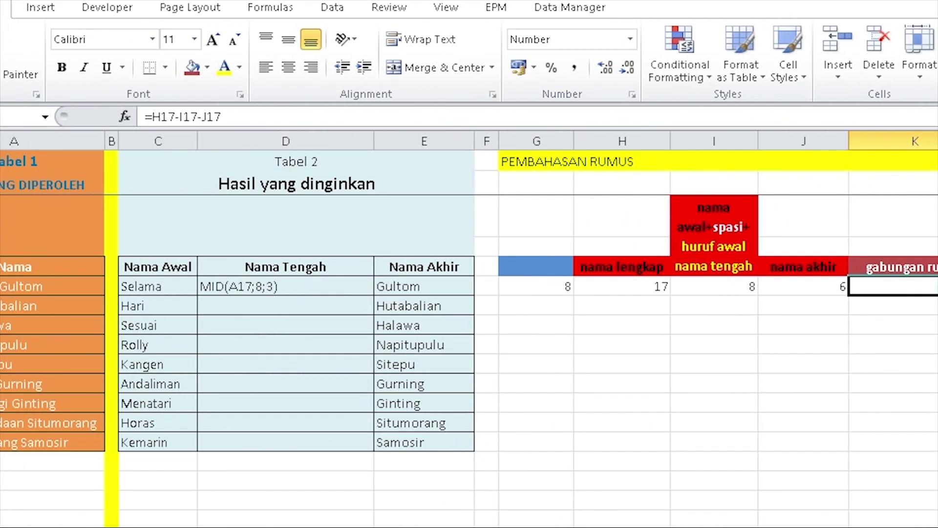
key(BackSpace)
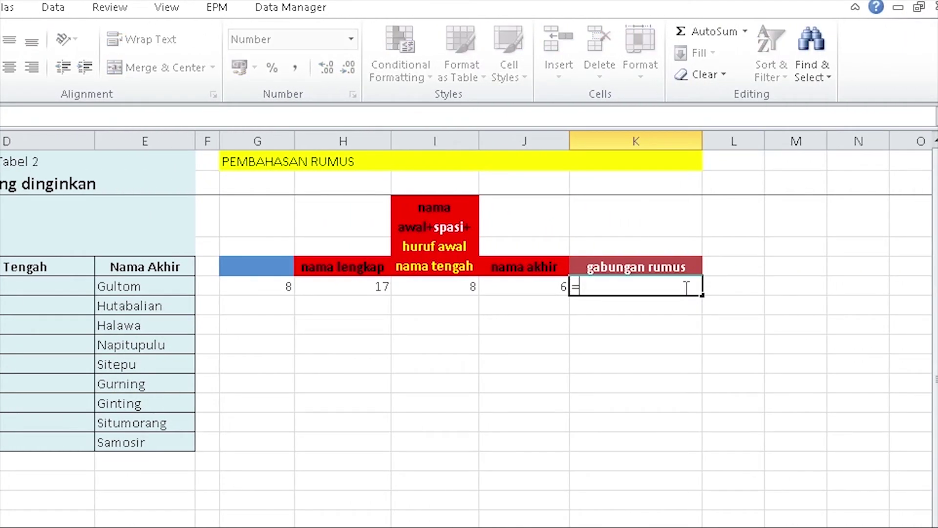
key(Escape)
Step: Put H17's LEN(A17) text into K17 and append I17's first-part length expression
click(674, 288)
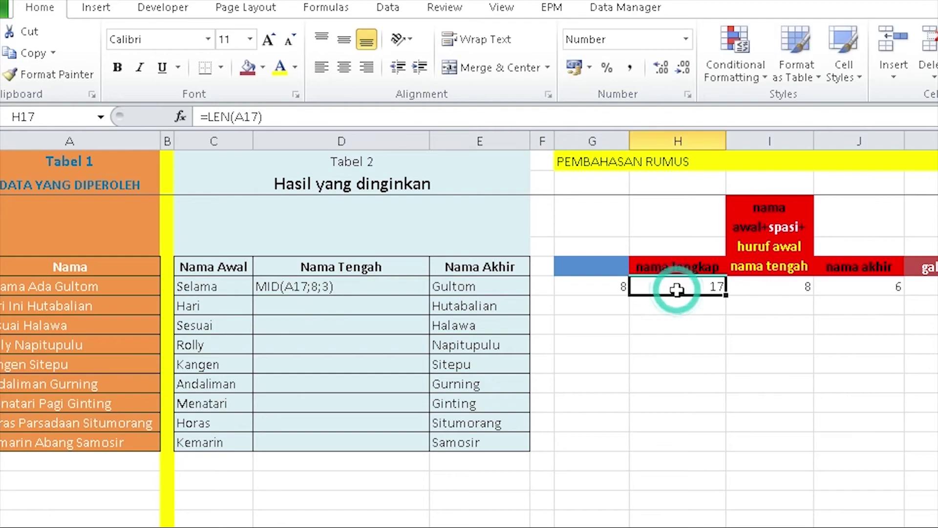
click(304, 117)
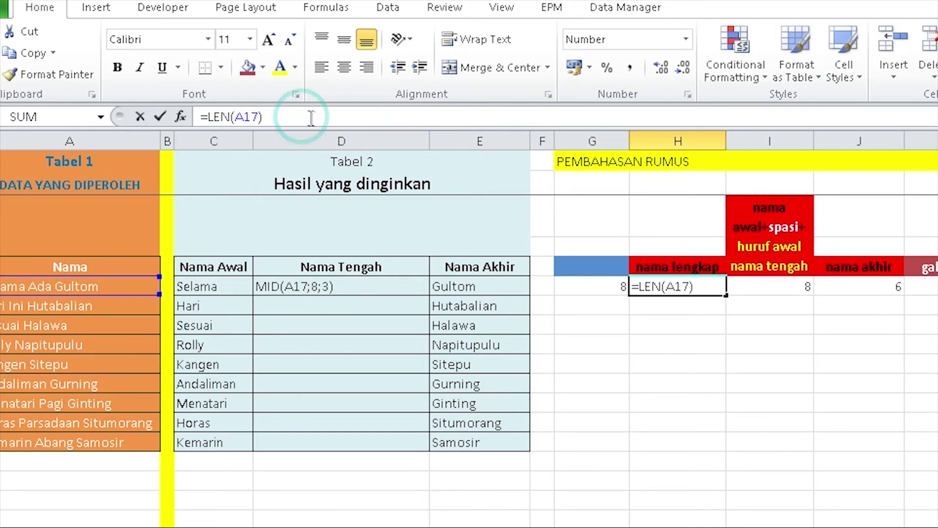
drag(310, 115, 215, 107)
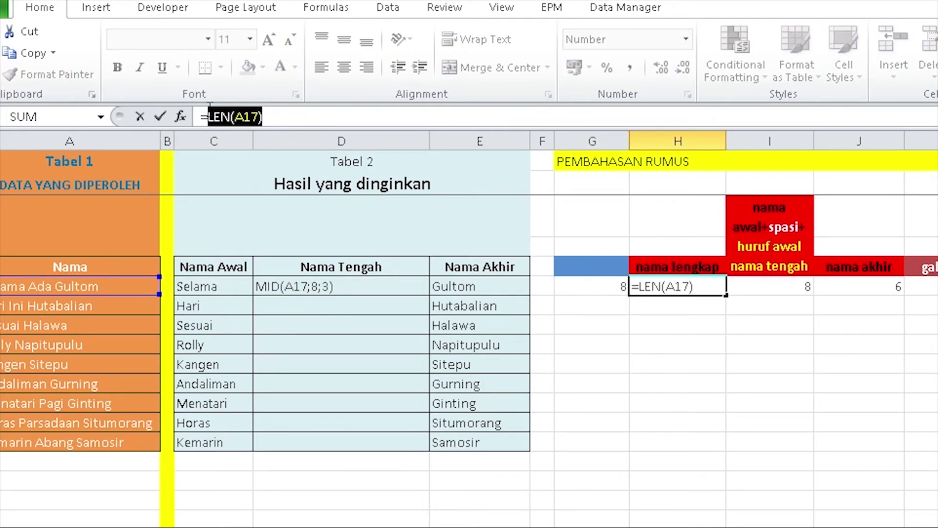
key(ctrl+c)
key(Return)
click(924, 286)
key(ctrl+v)
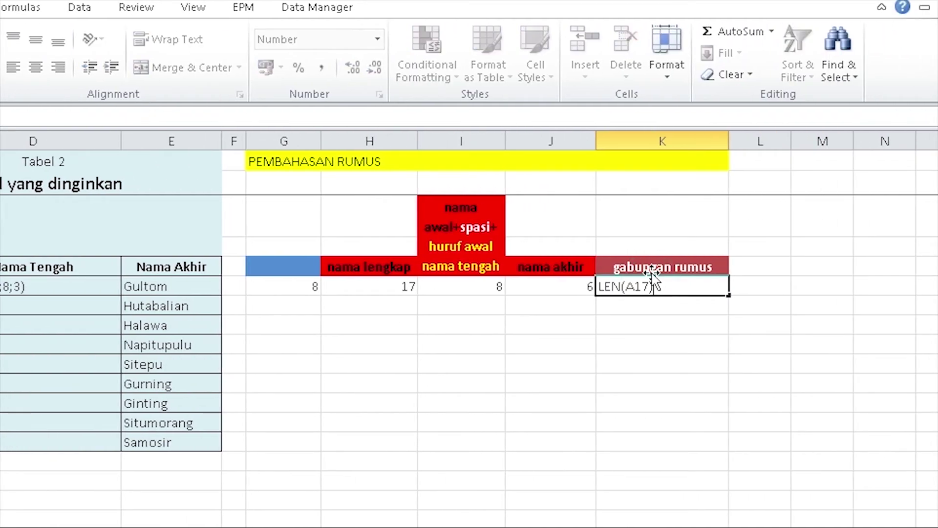
click(762, 288)
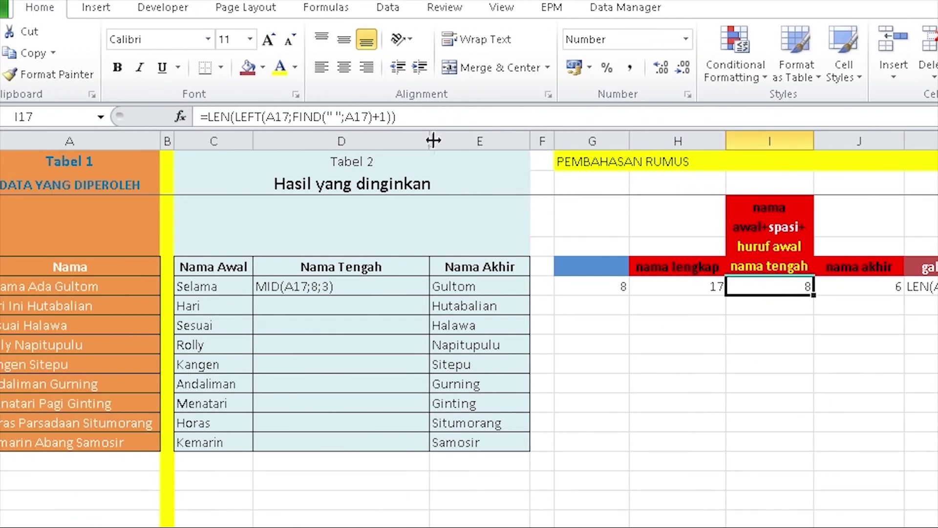
drag(424, 116, 225, 118)
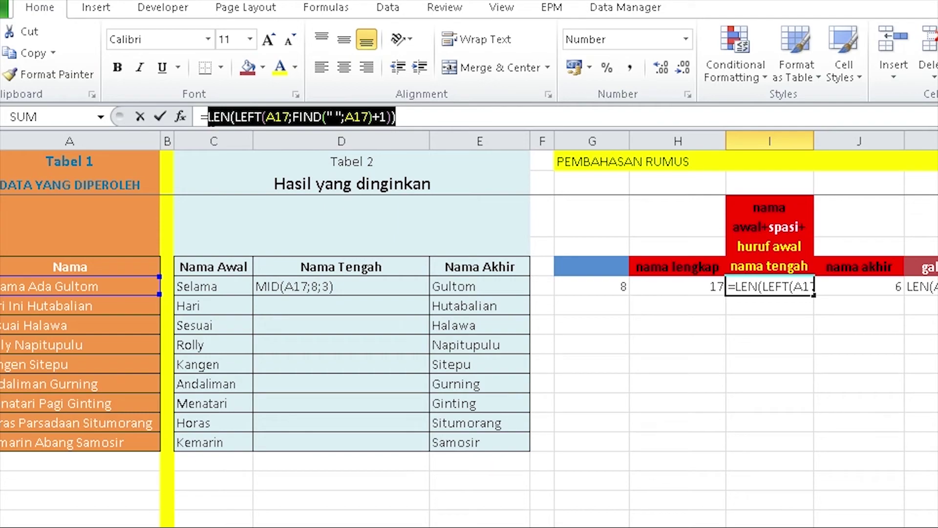
key(ctrl+c)
key(Return)
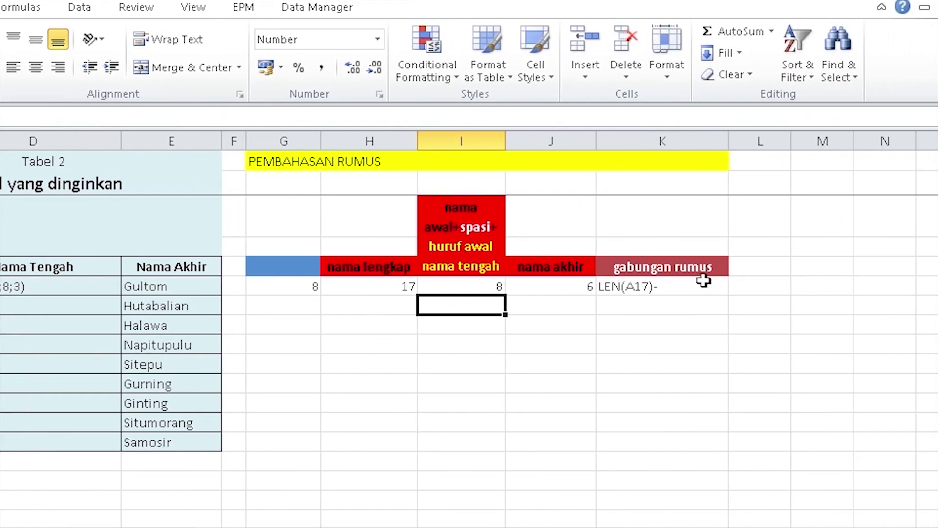
click(702, 283)
double_click(701, 282)
key(ctrl+v)
key(Return)
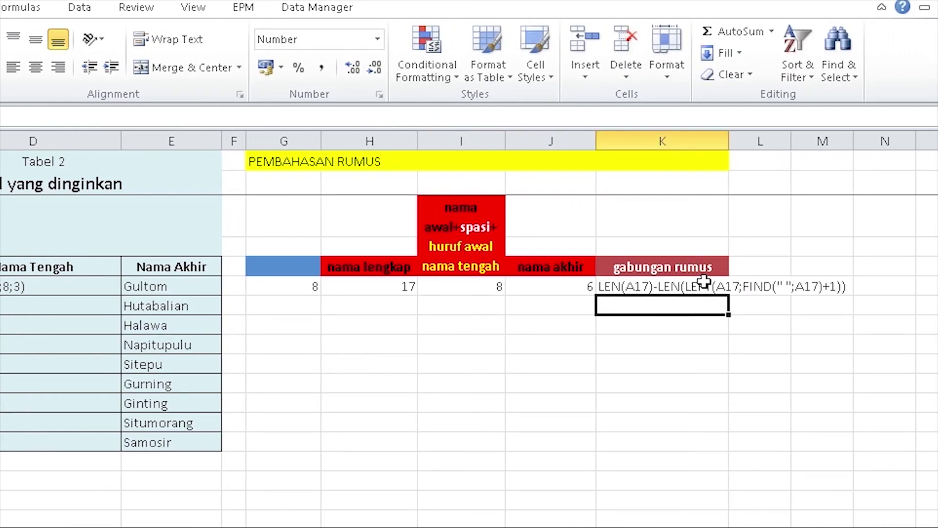
Step: Append a minus and J17's last-name length expression to K17's text
double_click(704, 281)
text(-)
click(522, 290)
drag(567, 117, 166, 127)
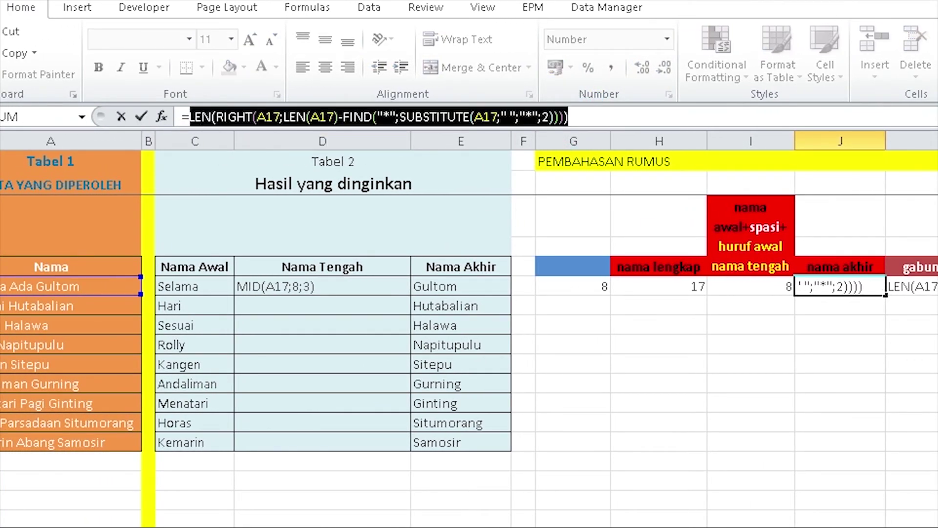
key(Return)
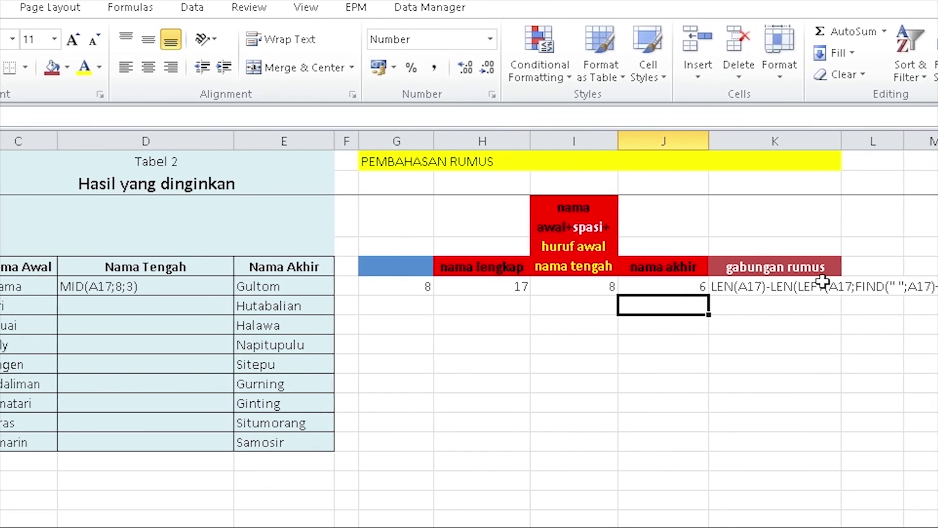
click(683, 281)
click(335, 119)
key(ctrl+v)
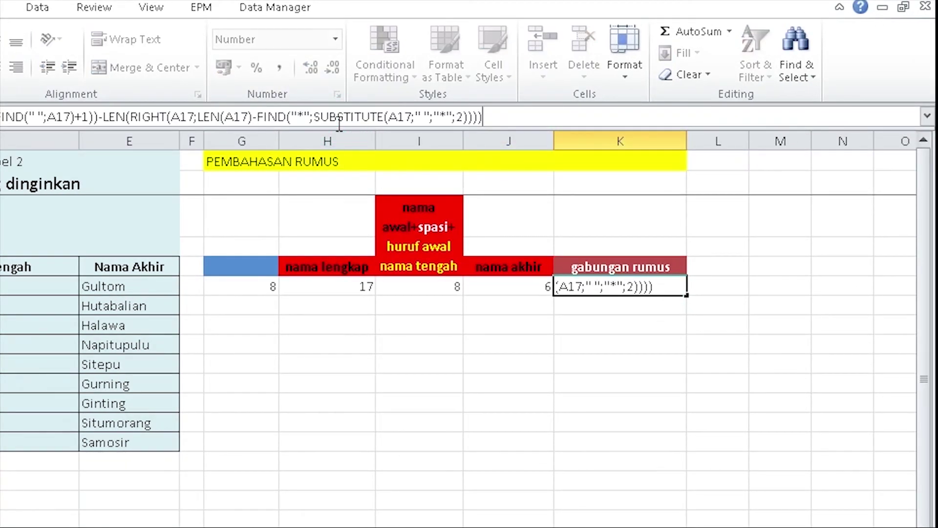
key(Return)
Step: Add = before K17's combined LEN text so it calculates the middle-name length 3
double_click(584, 286)
click(557, 279)
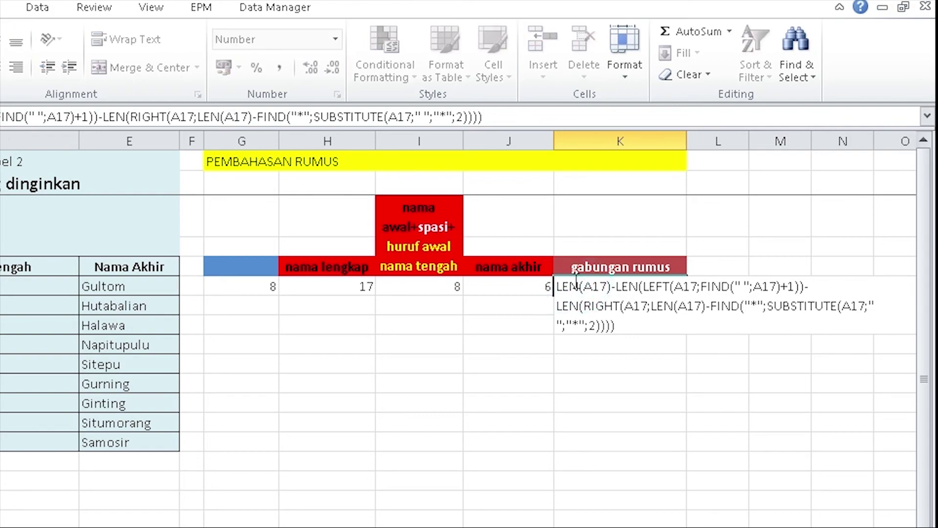
text(=)
key(Return)
click(609, 289)
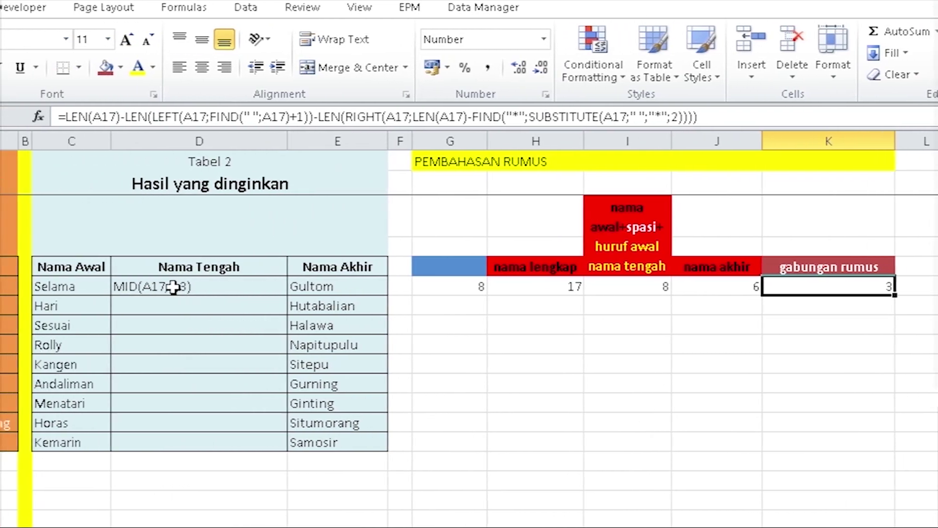
Step: Replace the fixed start 8 in D17's MID with G17's LEN(LEFT(...)) expression
click(330, 287)
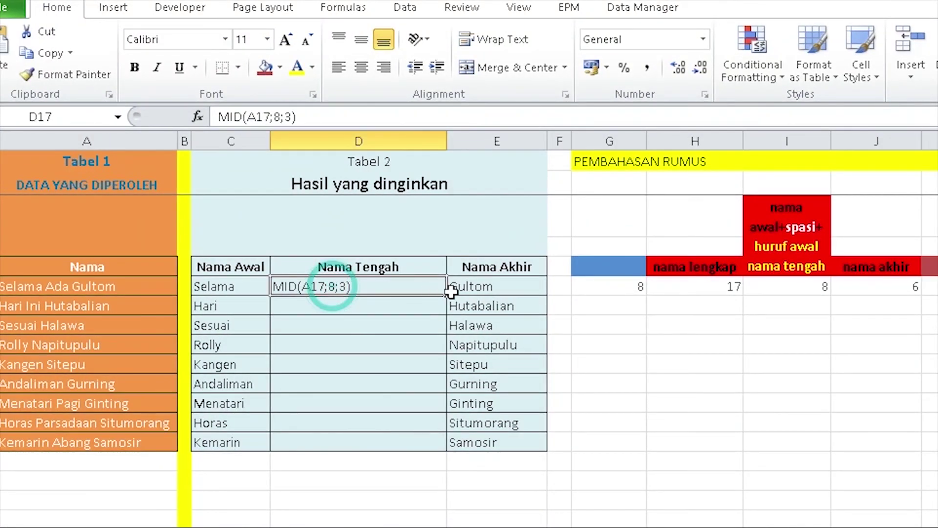
double_click(624, 288)
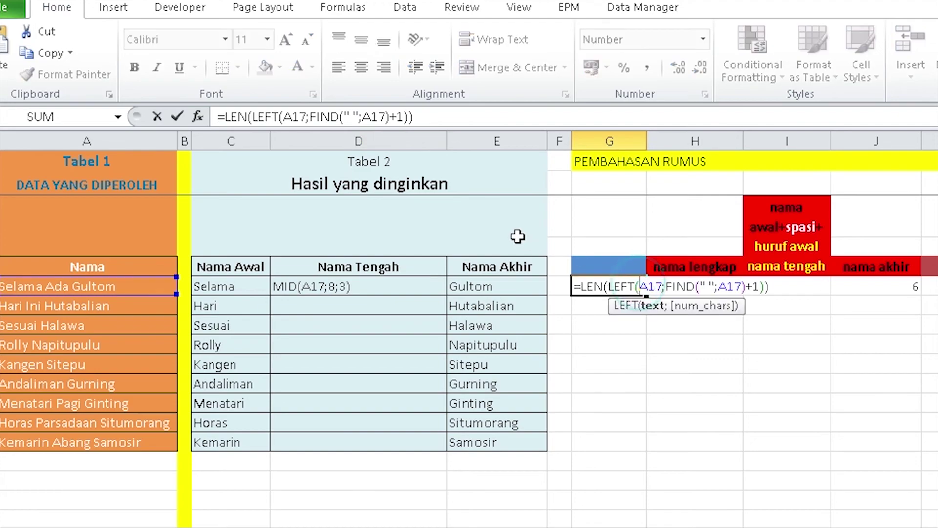
drag(445, 112, 263, 117)
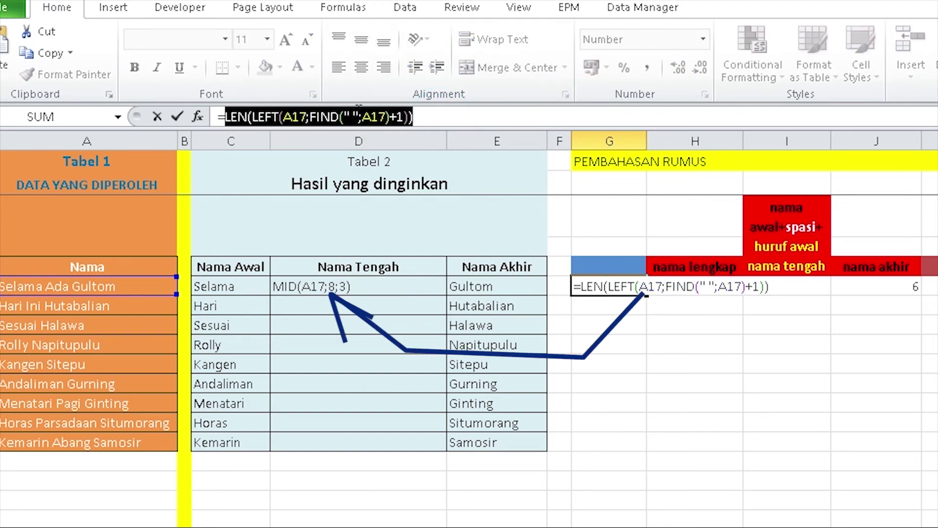
key(Return)
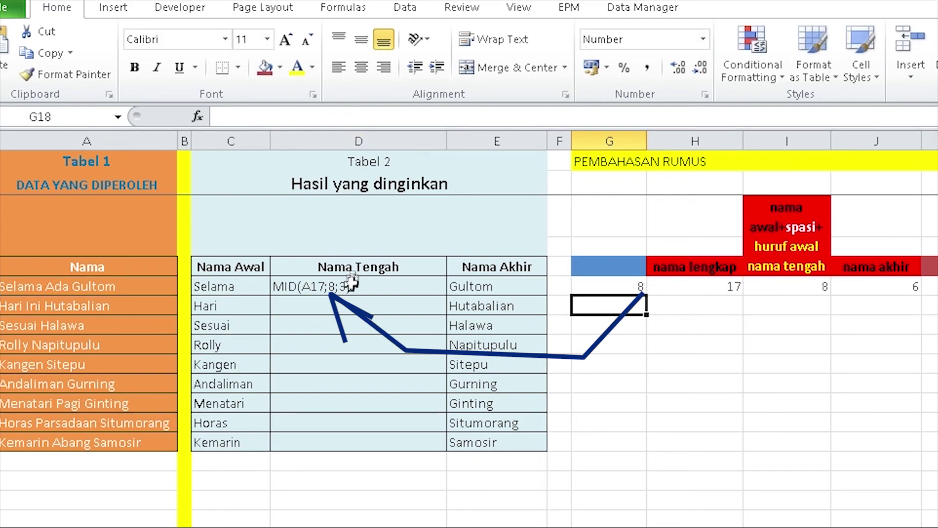
click(346, 287)
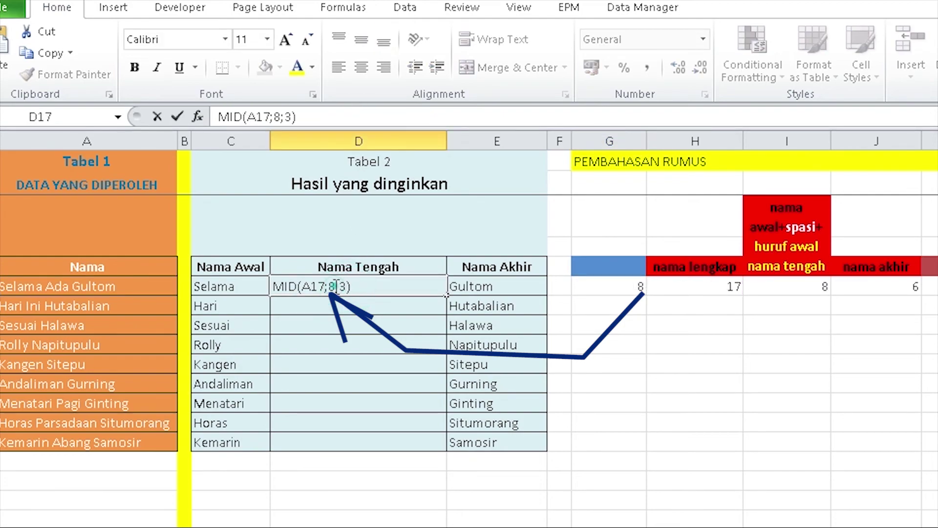
double_click(333, 286)
key(ctrl+v)
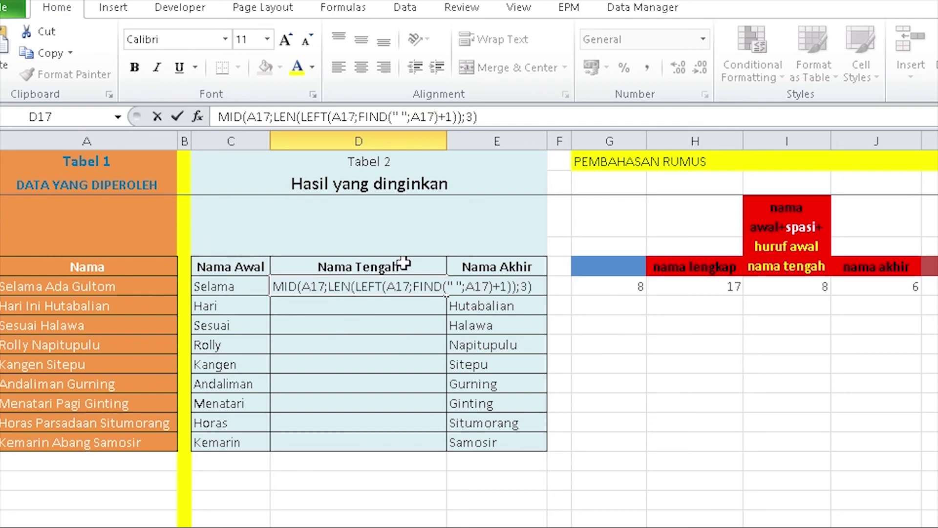
key(Return)
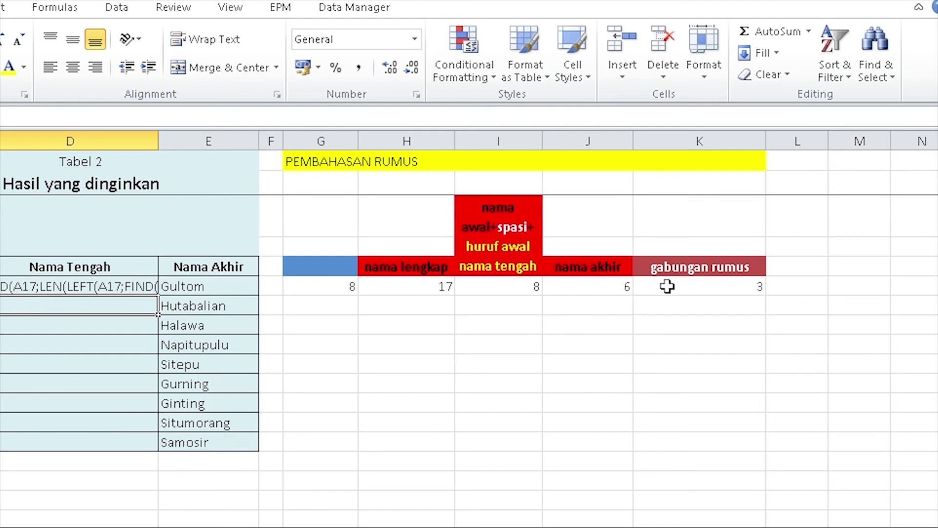
Step: Replace the fixed length 3 in D17's MID with K17's length expression
double_click(667, 287)
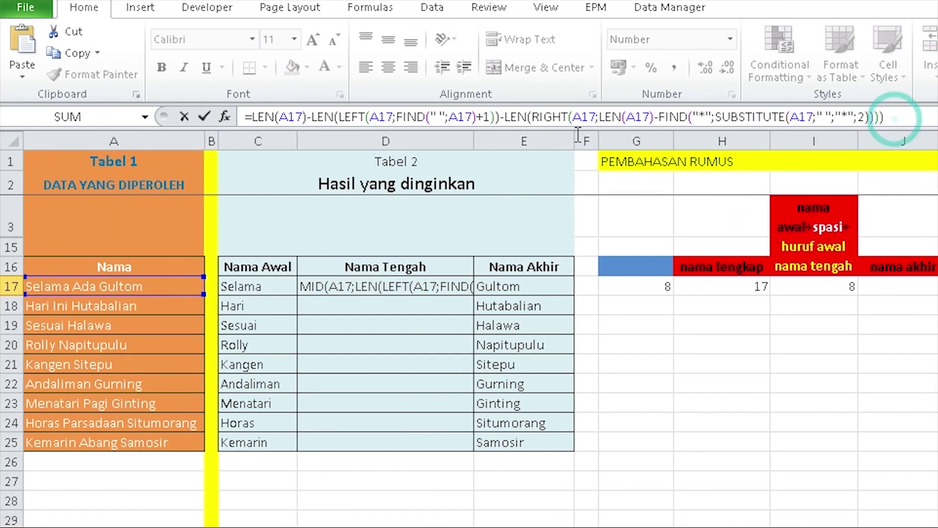
drag(884, 116, 253, 116)
key(Return)
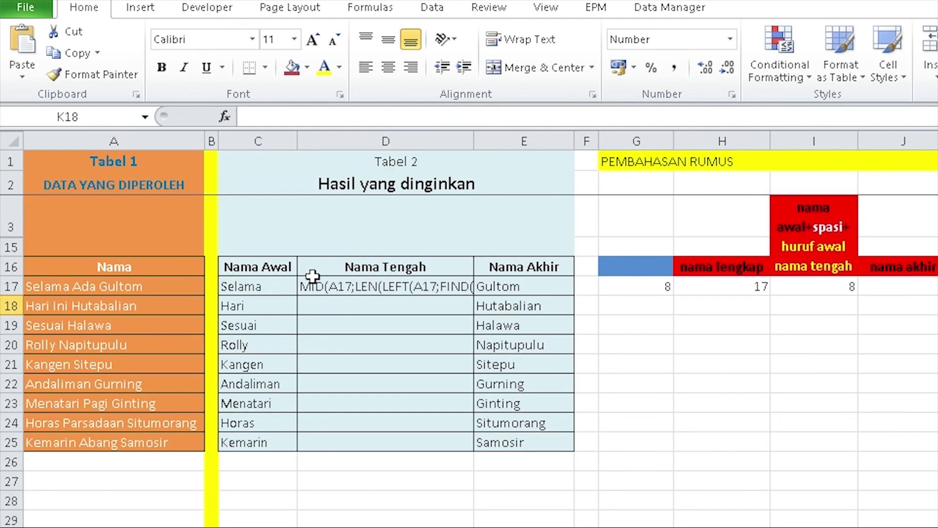
click(312, 278)
double_click(496, 117)
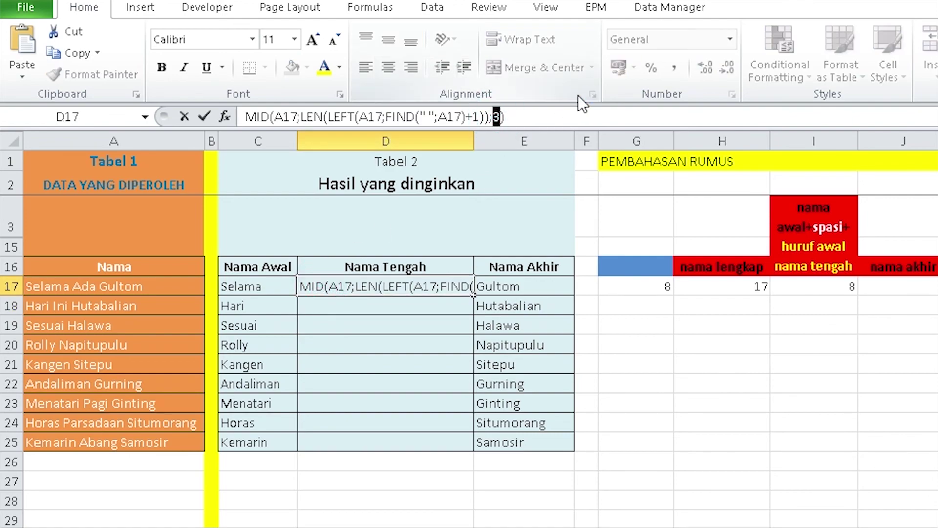
key(ctrl+v)
key(Return)
Step: Add = before MID in D17 so it shows the middle name Ada
click(413, 286)
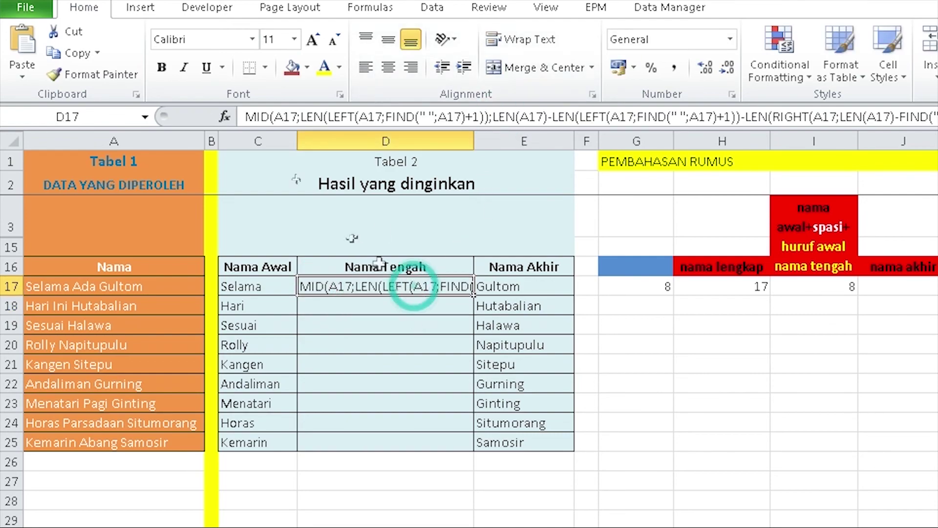
click(243, 117)
text(=)
key(Return)
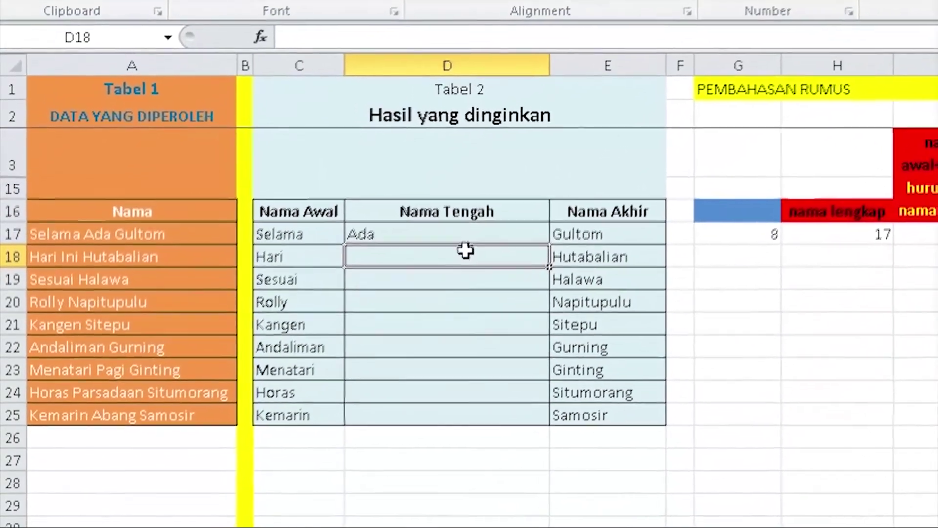
Step: Fill D17's MID formula down to D25, noting the two-word names in A19:A22
click(434, 265)
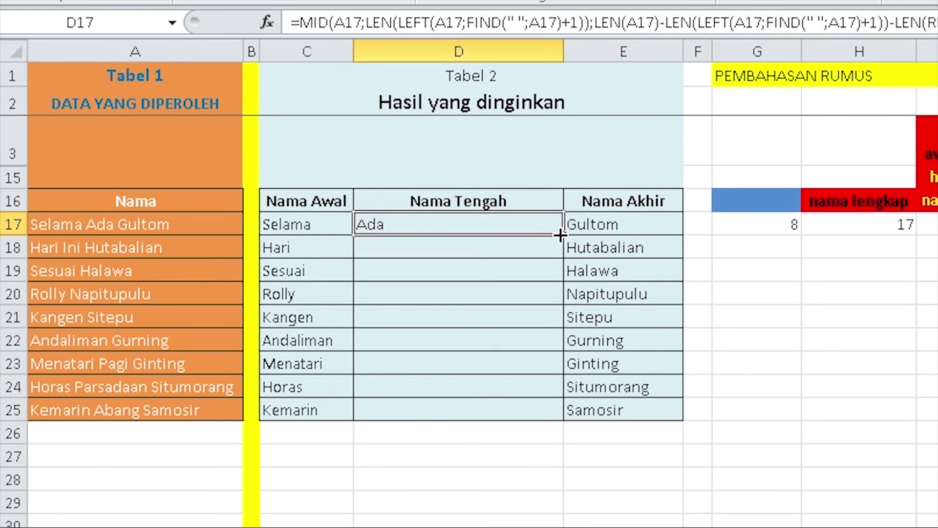
drag(560, 236, 551, 412)
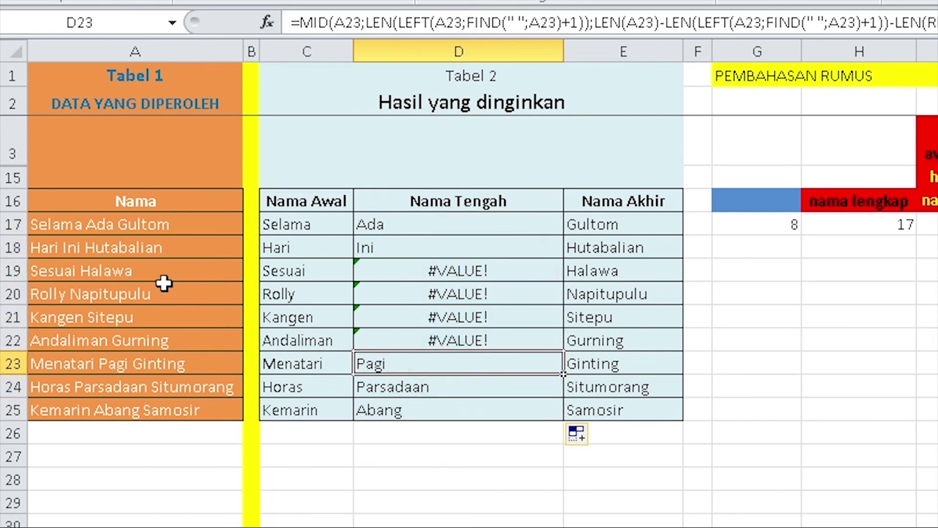
drag(167, 272, 169, 336)
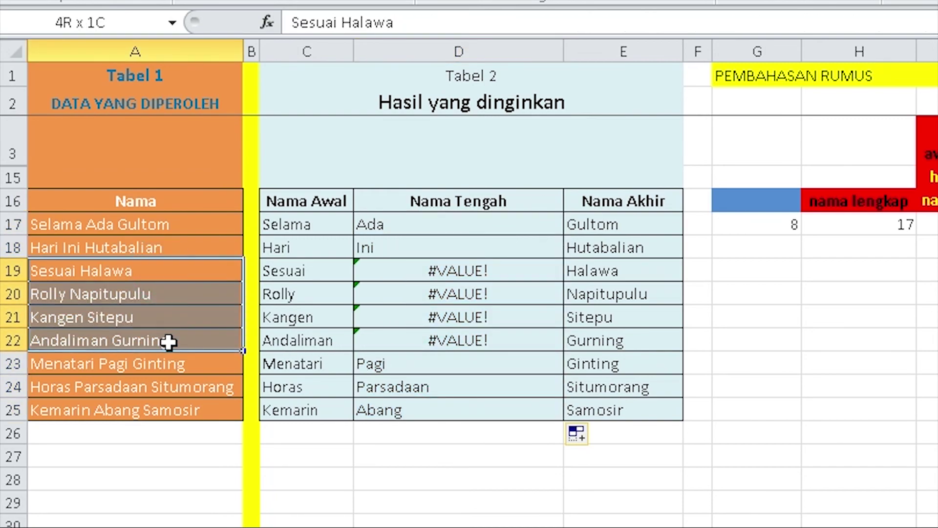
Step: Wrap D17's formula as =IFERROR(MID(...);"") to blank out errors
double_click(440, 225)
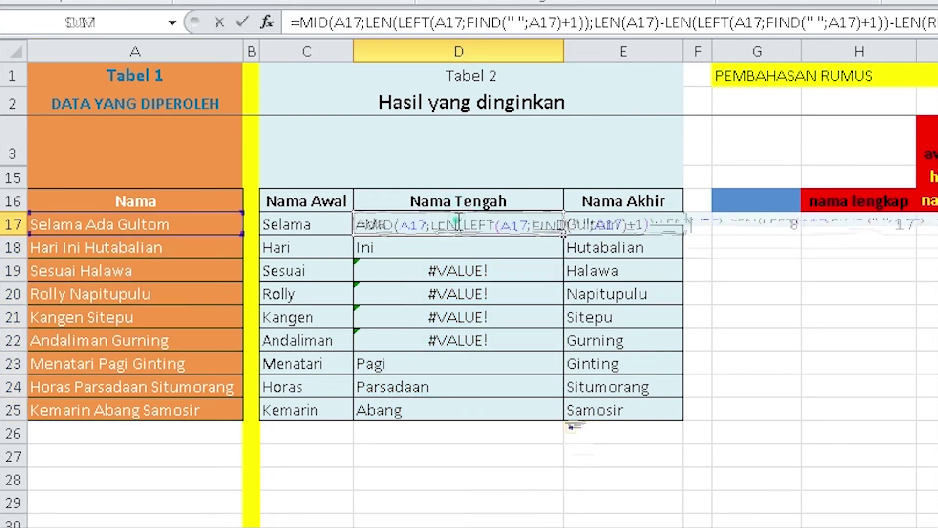
click(301, 22)
text(iff)
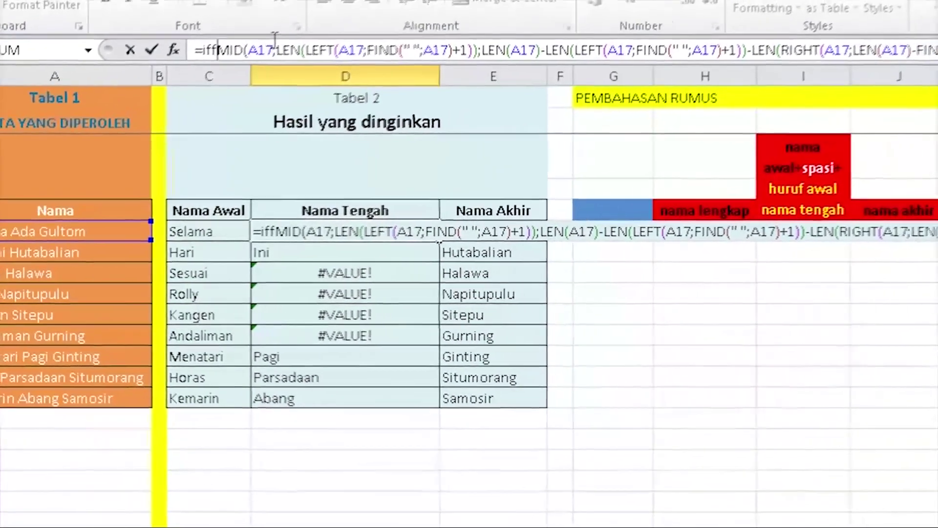
key(BackSpace)
text(er)
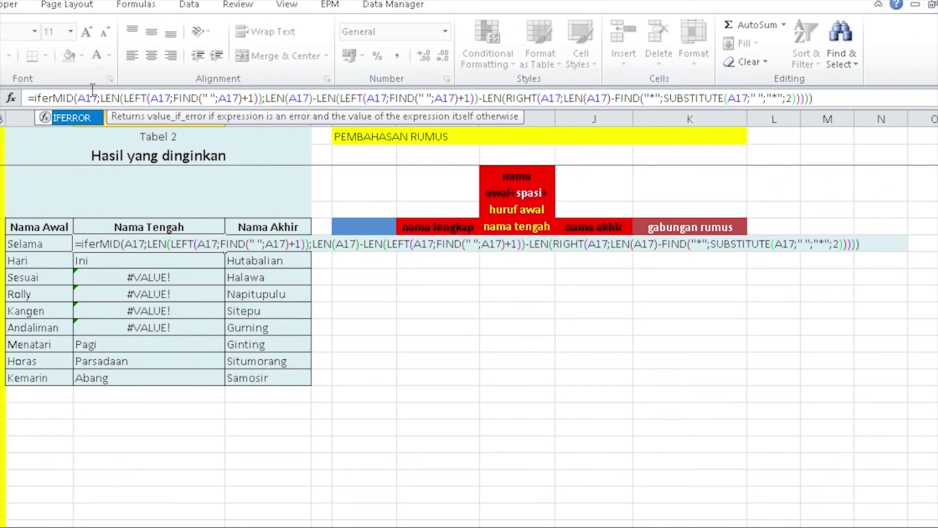
double_click(63, 119)
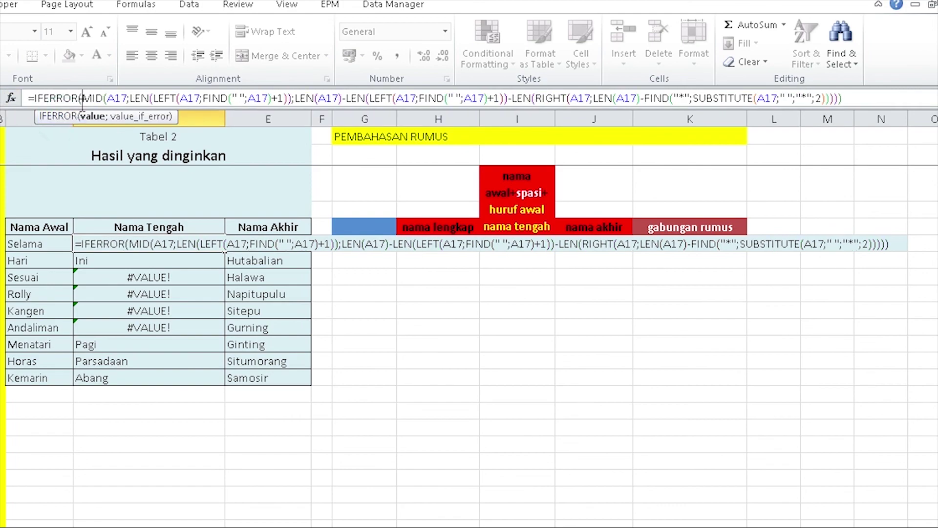
click(868, 102)
text(;"")
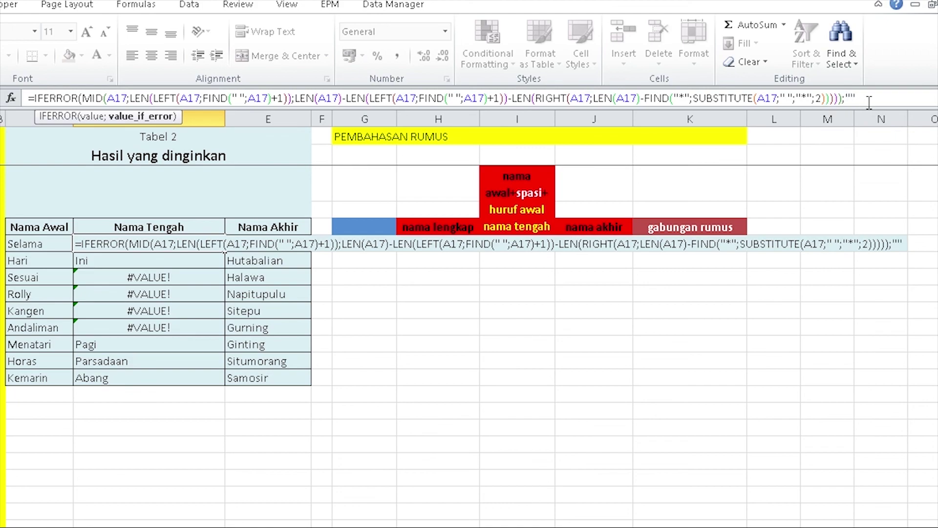
key(Return)
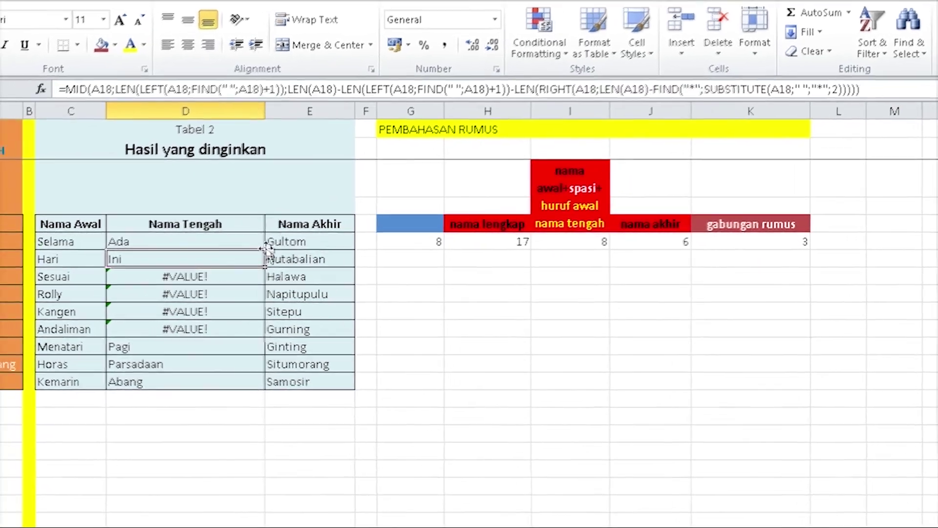
Step: Fill the IFERROR formula down to D25 and confirm D22 is blank
click(218, 245)
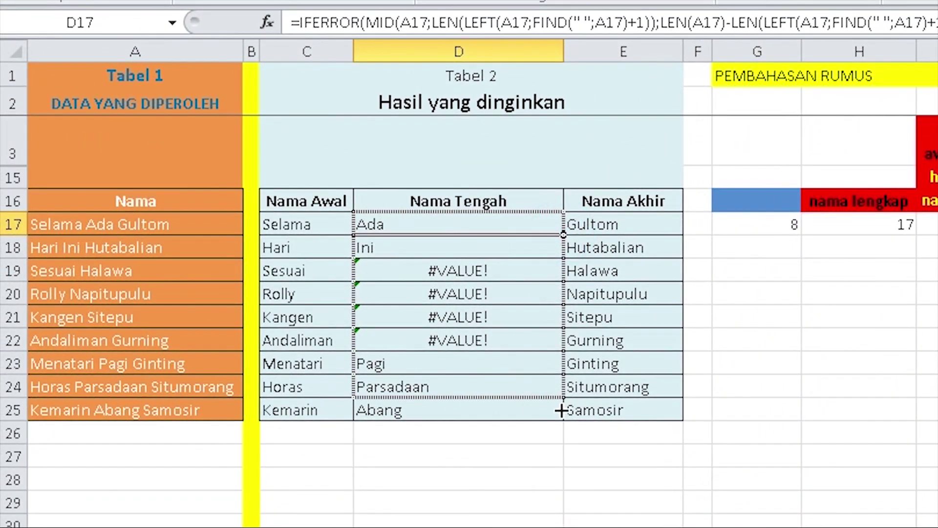
drag(482, 238, 481, 412)
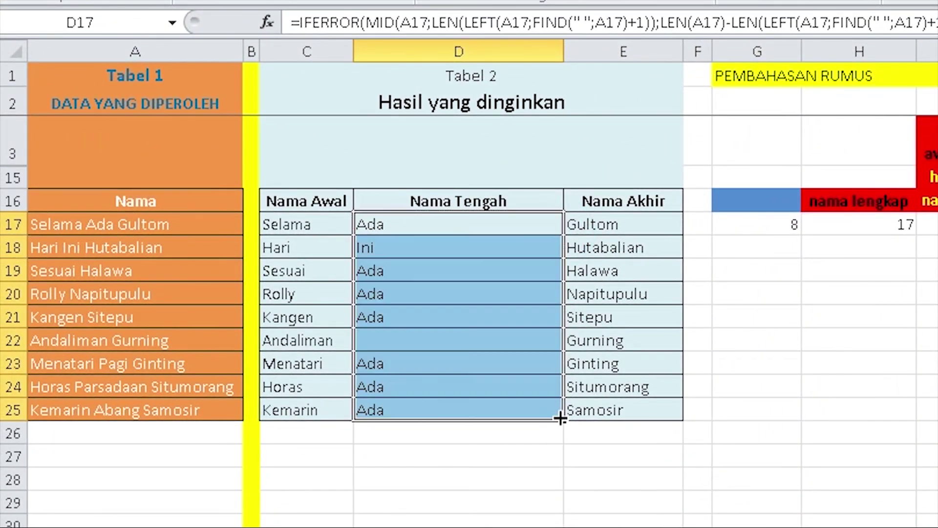
click(497, 335)
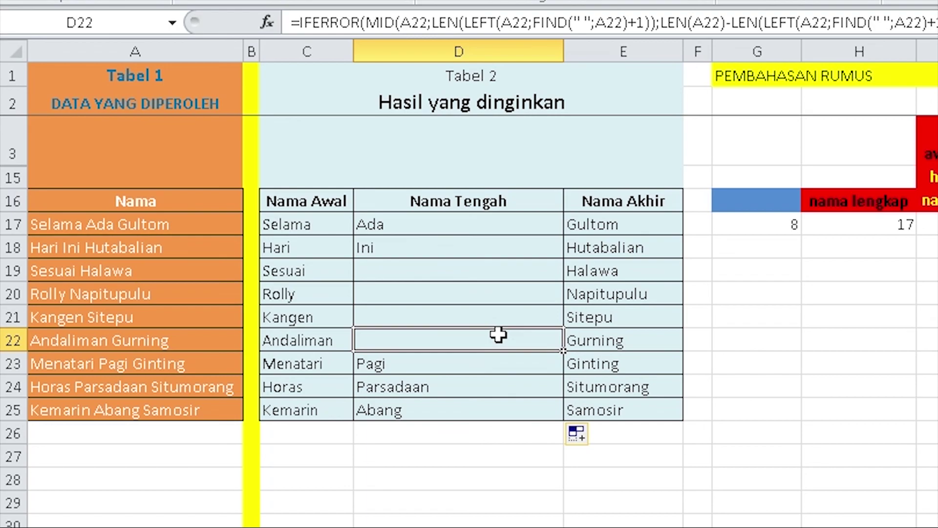